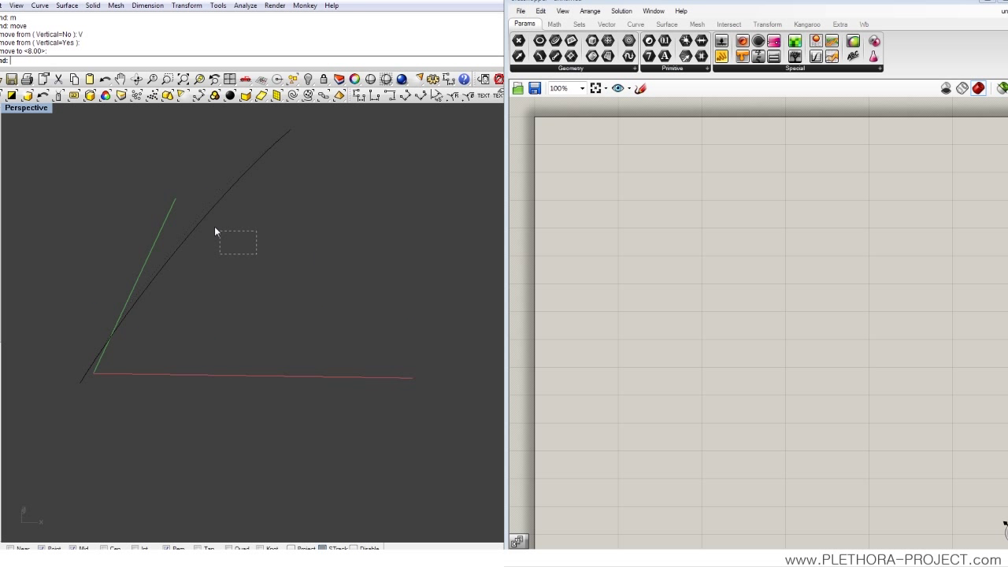
# - Copy the curve sideways along the red axis, starting from its lower endpoint
pyautogui.moveTo(214, 229); pyautogui.dragTo(182, 204)
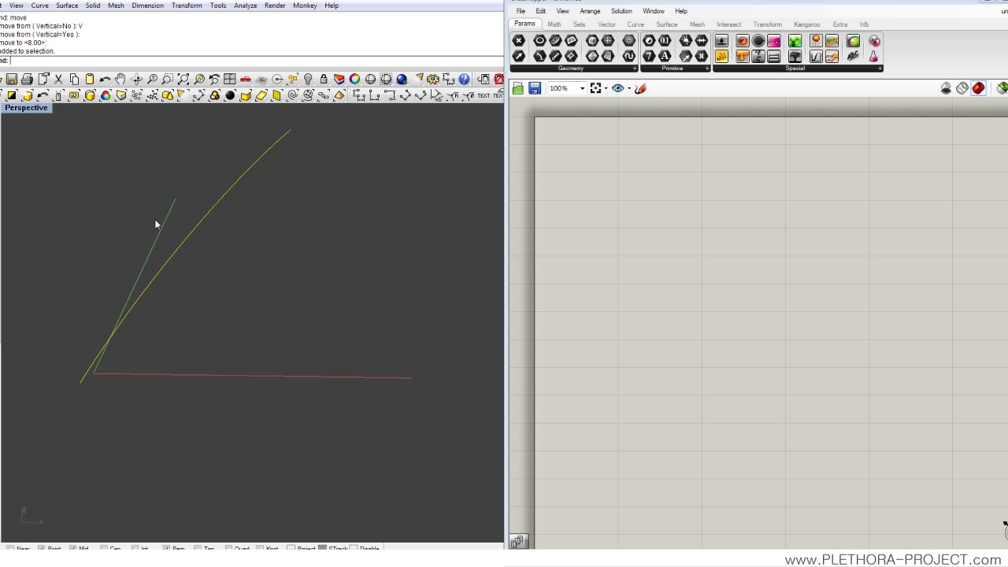
pyautogui.write('opy')
pyautogui.press('Return')
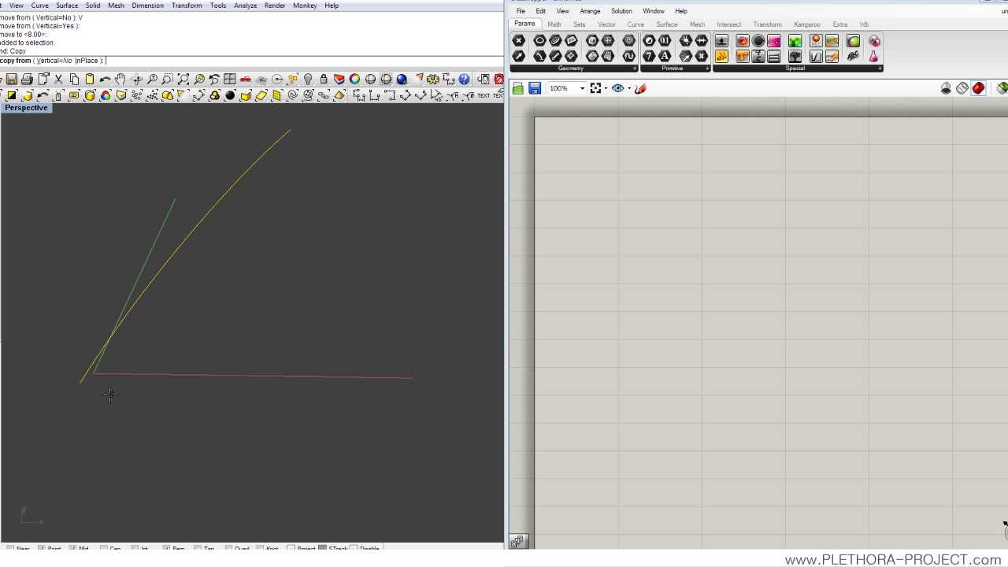
pyautogui.click(80, 382)
pyautogui.click(267, 384)
pyautogui.press('Return')
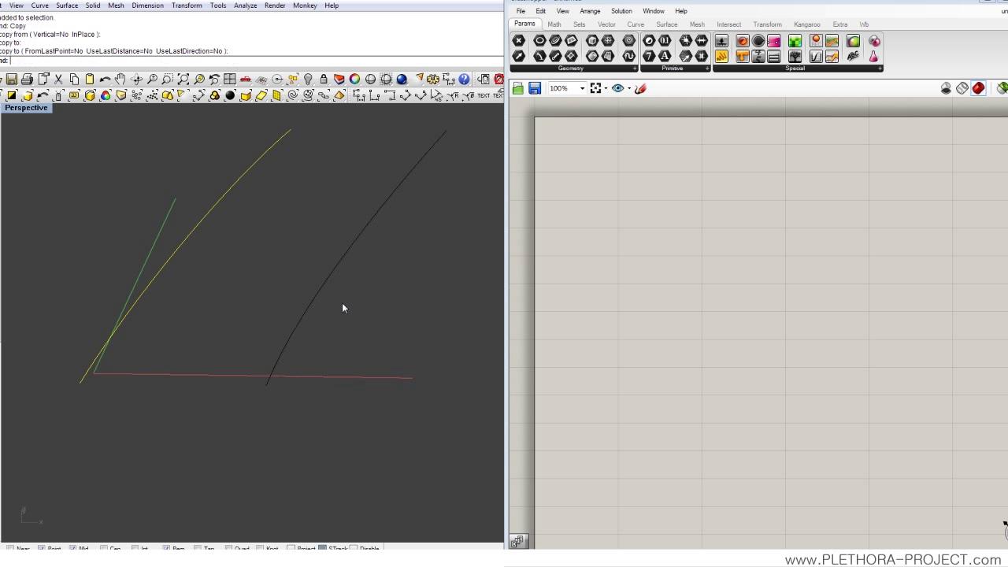
# - Show the copied curve's control points and move a group of them toward the original curve to form an S-shape
pyautogui.moveTo(342, 308); pyautogui.dragTo(231, 269)
pyautogui.press('F10')
pyautogui.keyDown('shift'); pyautogui.moveTo(388, 208); pyautogui.dragTo(364, 306, button='right'); pyautogui.keyUp('shift')
pyautogui.moveTo(327, 198); pyautogui.dragTo(449, 297)
pyautogui.moveTo(418, 220); pyautogui.dragTo(323, 220)
pyautogui.moveTo(323, 220); pyautogui.dragTo(334, 306, button='right')
pyautogui.press('Escape')
pyautogui.press('Escape')
pyautogui.moveTo(306, 355); pyautogui.dragTo(99, 261)
pyautogui.moveTo(99, 261); pyautogui.dragTo(355, 352, button='right')
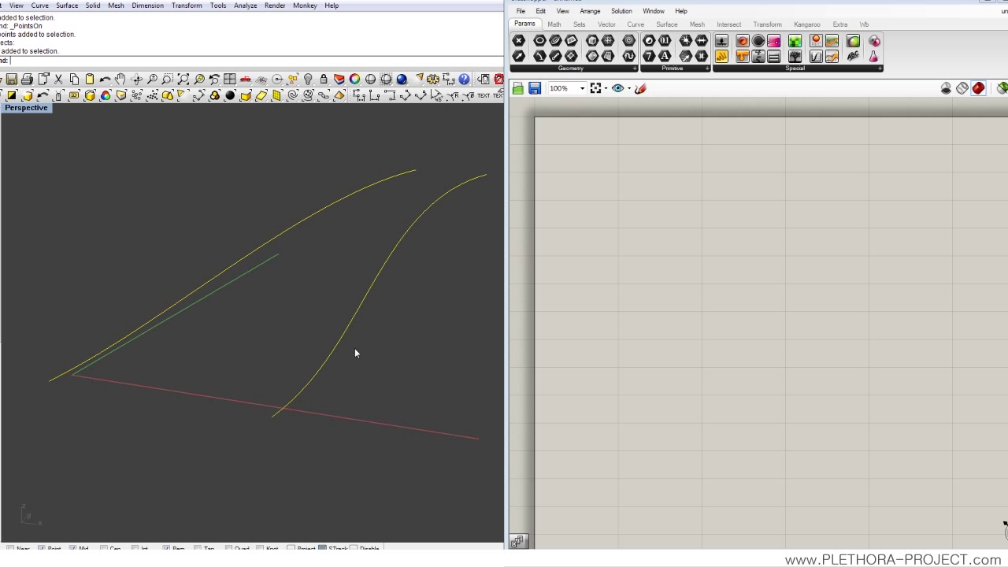
# - Add a Curve parameter to the Grasshopper canvas and duplicate it below the first
pyautogui.doubleClick(605, 245)
pyautogui.write('cURV')
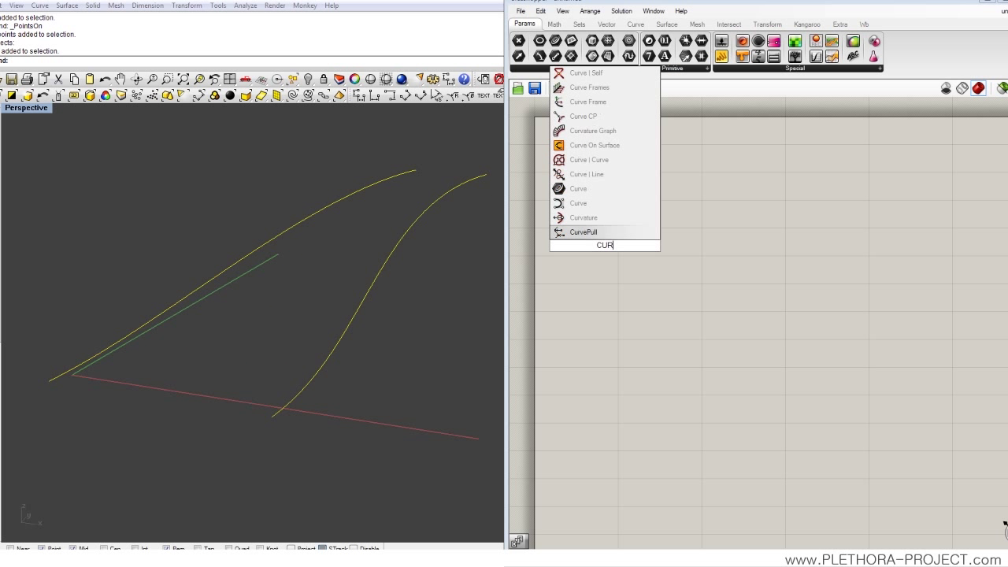
pyautogui.click(575, 203)
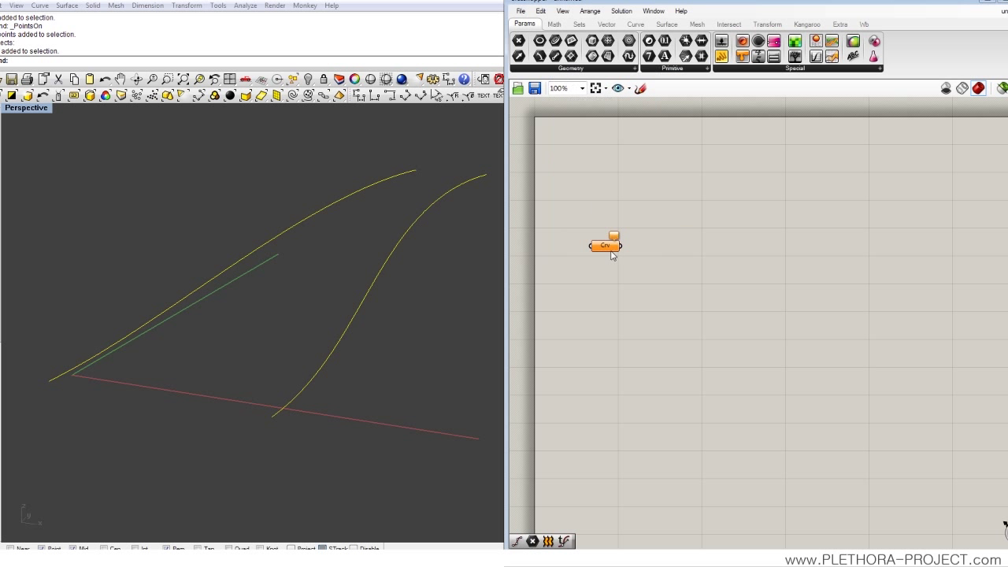
pyautogui.keyDown('alt'); pyautogui.moveTo(599, 241); pyautogui.dragTo(605, 283); pyautogui.keyUp('alt')
# - Reference the original curve in the upper Curve parameter and the S-shaped copy in the lower one
pyautogui.click(444, 275)
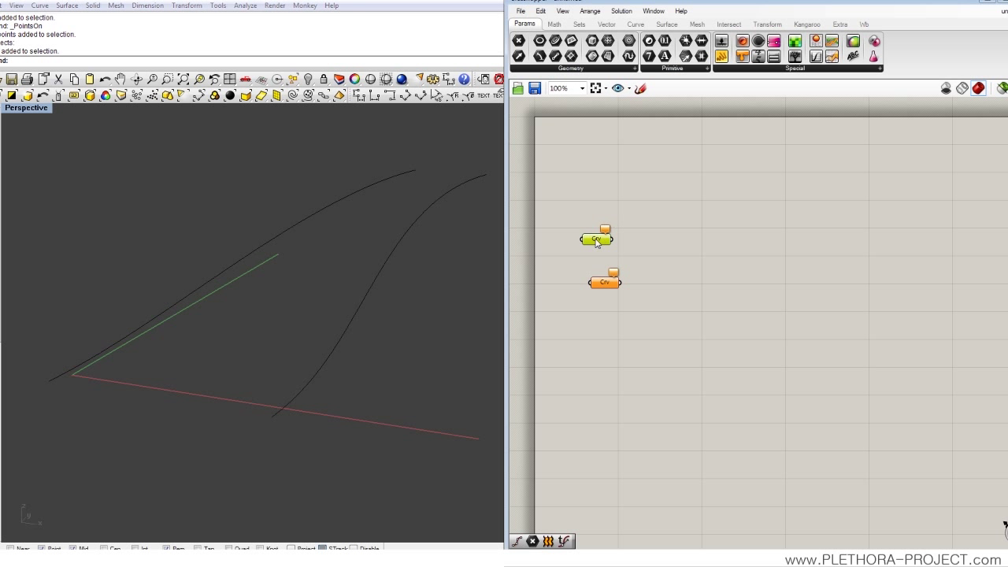
pyautogui.rightClick(596, 239)
pyautogui.click(635, 418)
pyautogui.click(322, 217)
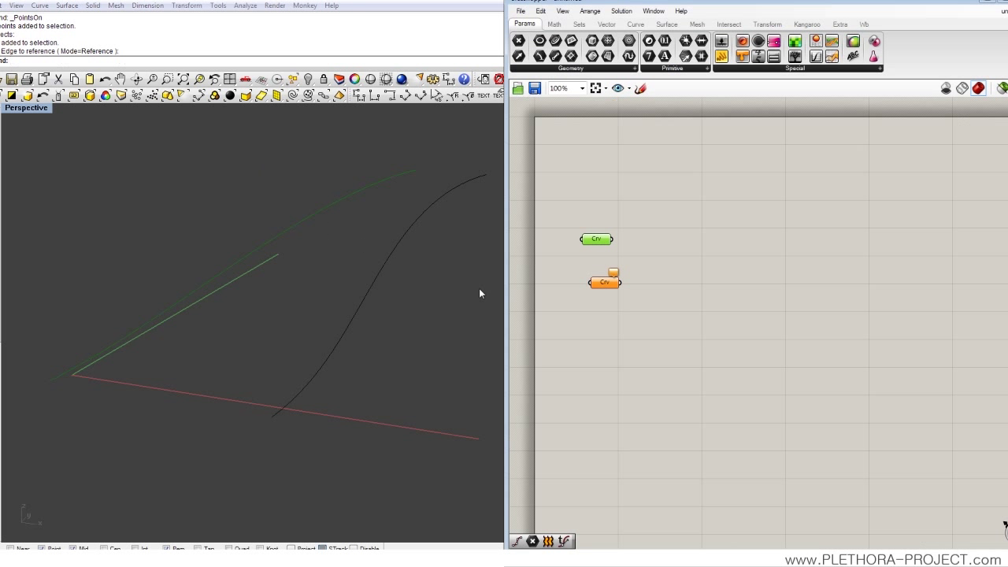
pyautogui.rightClick(604, 285)
pyautogui.click(637, 447)
pyautogui.click(358, 311)
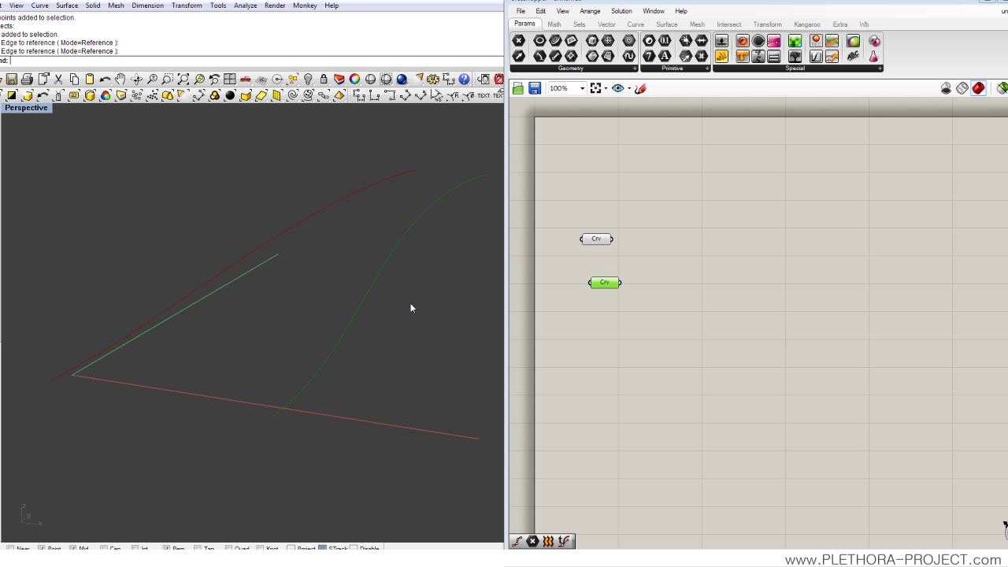
pyautogui.moveTo(409, 332); pyautogui.dragTo(417, 285, button='right')
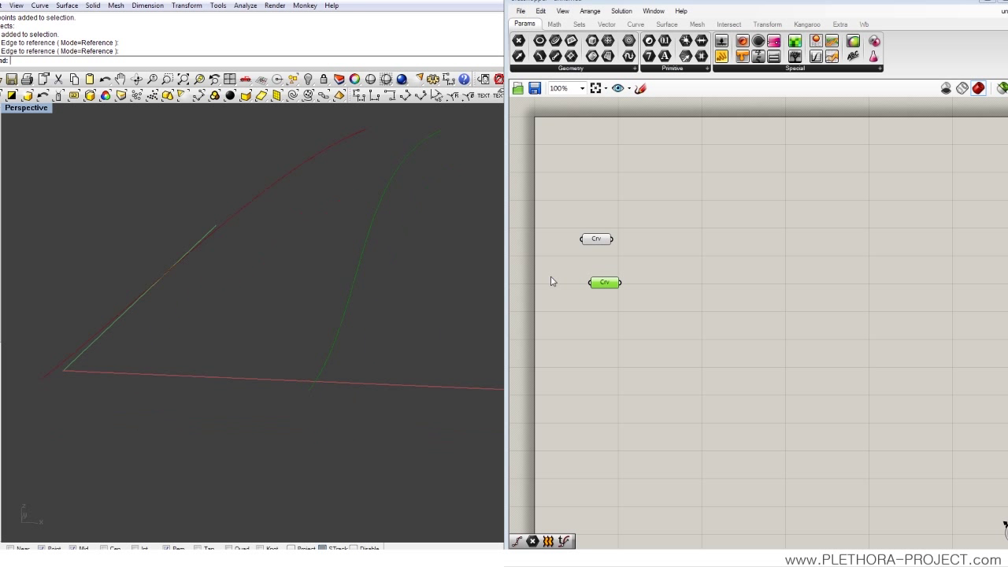
# - Align the two Curve parameters, add a Divide Curve component and connect the upper parameter to its C input
pyautogui.moveTo(612, 281); pyautogui.dragTo(598, 286)
pyautogui.moveTo(597, 238); pyautogui.dragTo(586, 240)
pyautogui.moveTo(593, 290); pyautogui.dragTo(584, 289)
pyautogui.doubleClick(641, 261)
pyautogui.write('Di')
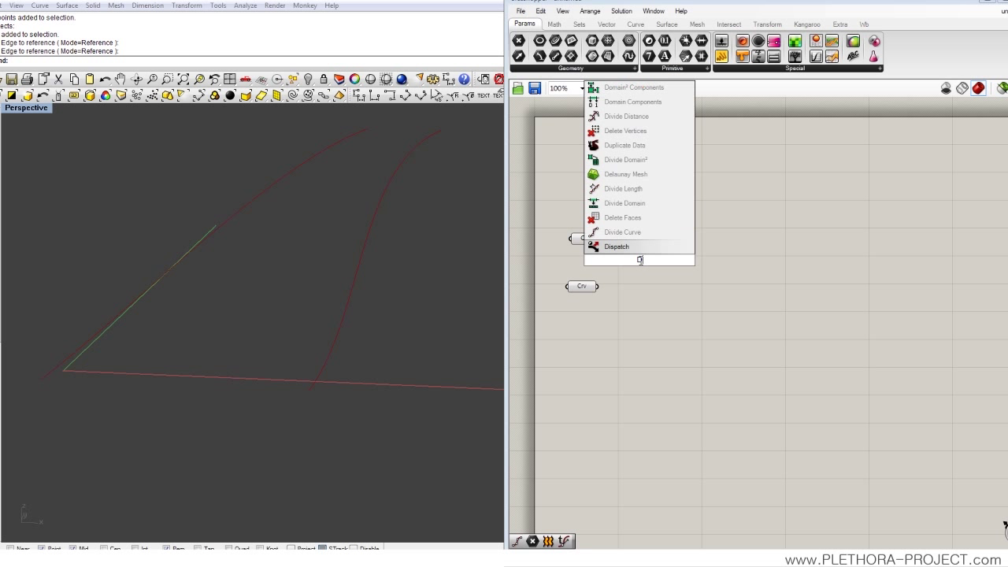
pyautogui.write('Vi')
pyautogui.click(638, 252)
pyautogui.moveTo(639, 265); pyautogui.dragTo(680, 265)
pyautogui.moveTo(601, 239); pyautogui.dragTo(678, 257)
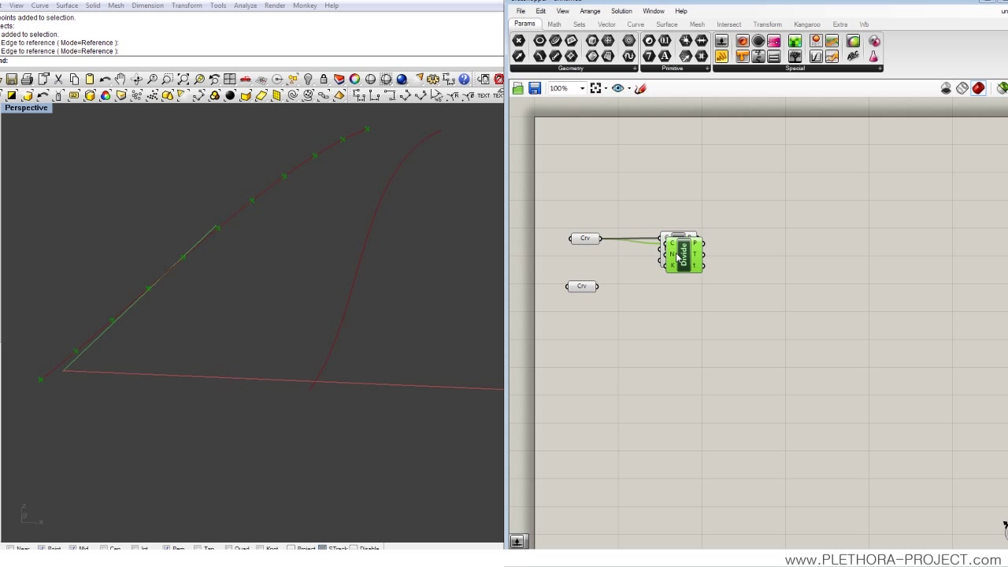
# - Duplicate the Divide Curve component below the first and connect only the lower Curve parameter to its C input
pyautogui.scroll(5, 599, 297)
pyautogui.moveTo(786, 224); pyautogui.dragTo(782, 336)
pyautogui.moveTo(624, 268); pyautogui.dragTo(752, 302)
pyautogui.moveTo(784, 321); pyautogui.dragTo(788, 303)
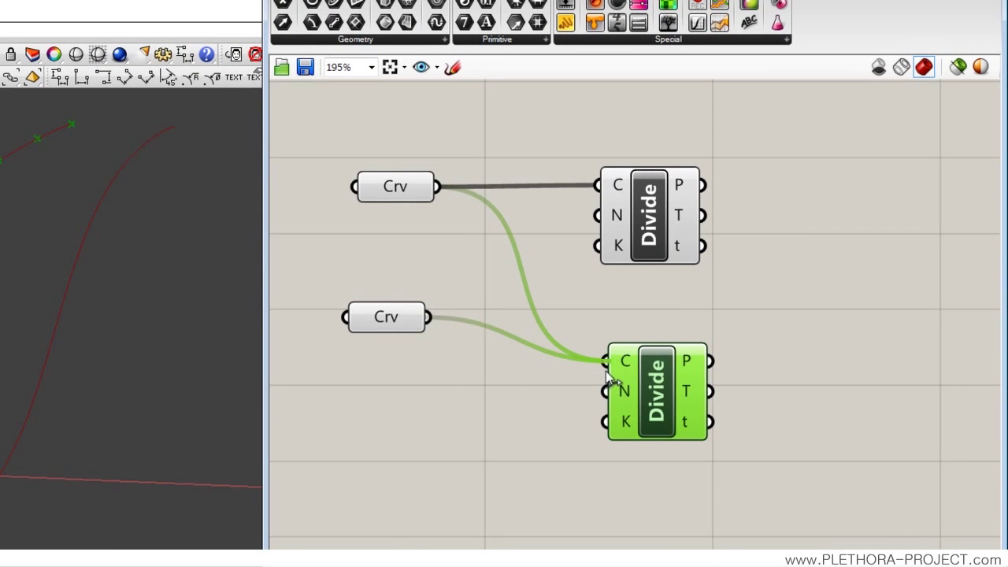
pyautogui.moveTo(401, 325); pyautogui.dragTo(427, 391)
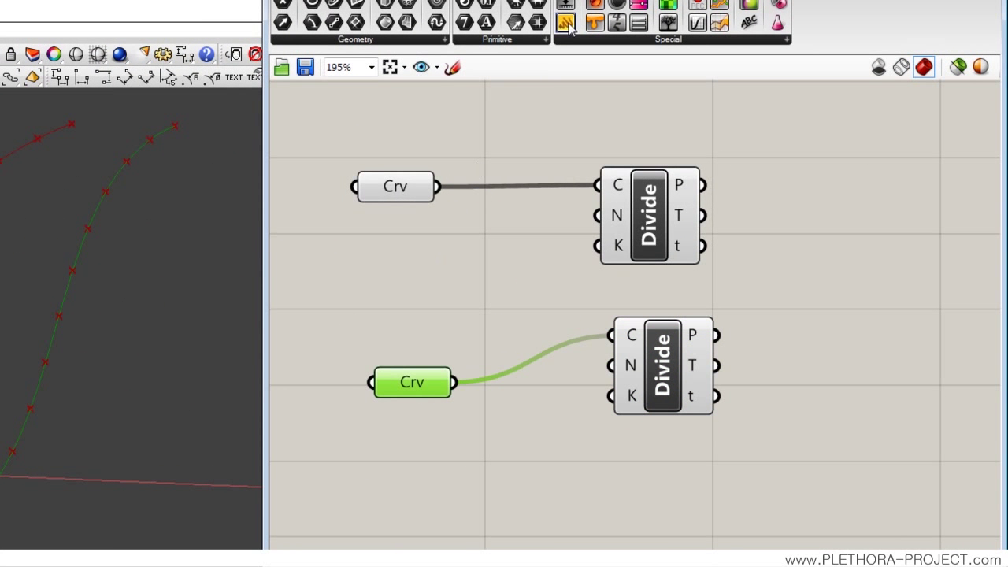
# - Add a number slider, set its type to integers and its maximum to 40
pyautogui.moveTo(573, 4); pyautogui.dragTo(378, 295)
pyautogui.rightClick(404, 293)
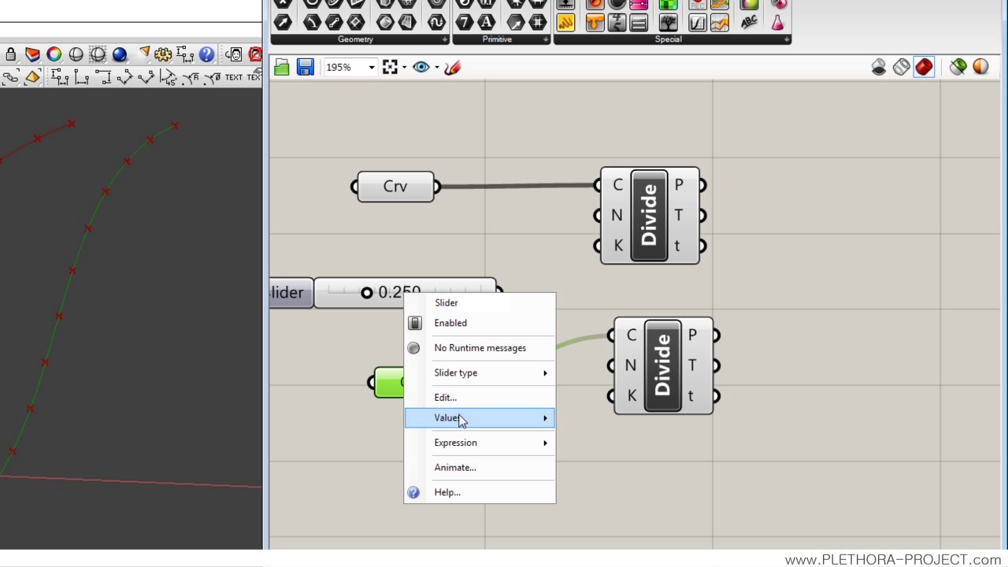
pyautogui.moveTo(463, 381)
pyautogui.click(599, 391)
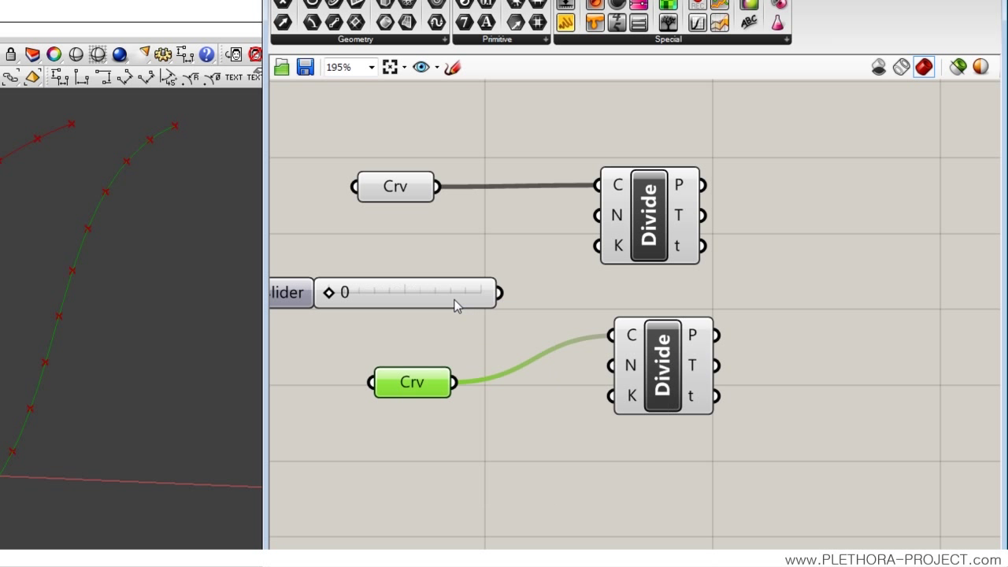
pyautogui.rightClick(456, 302)
pyautogui.click(500, 406)
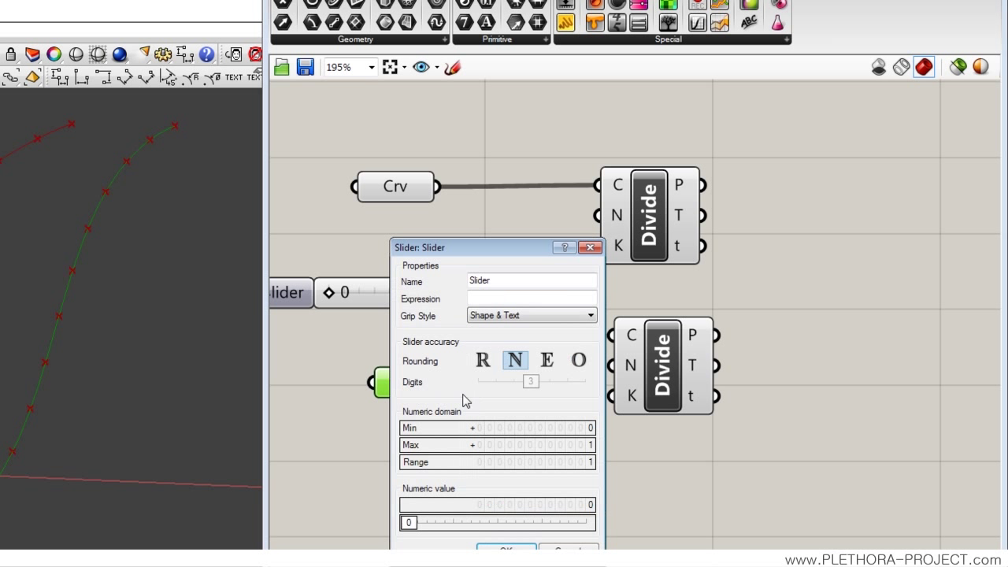
pyautogui.doubleClick(545, 446)
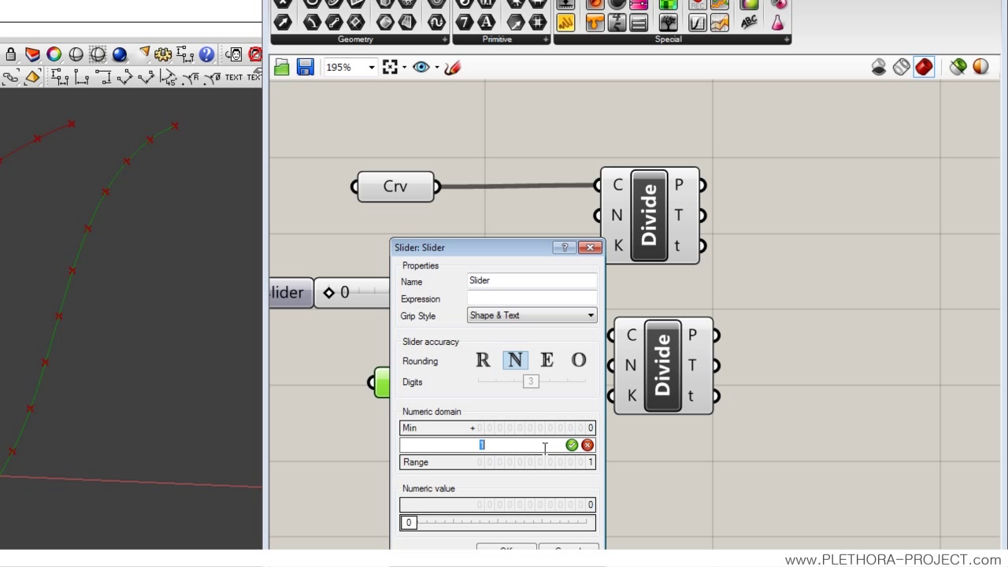
pyautogui.press('Return')
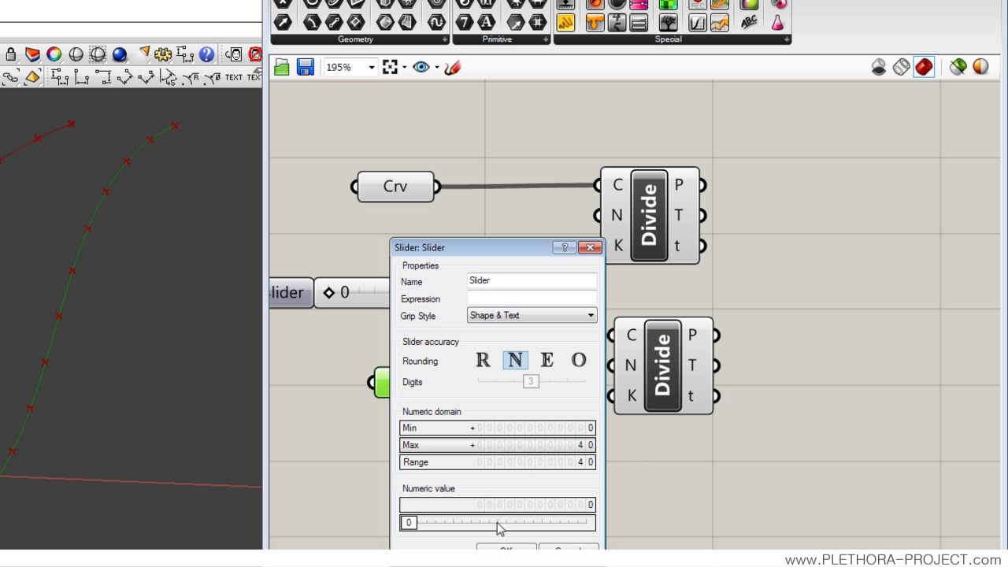
pyautogui.click(508, 551)
# - Connect the slider to the N inputs of both Divide components and set it to 25
pyautogui.moveTo(500, 292); pyautogui.dragTo(597, 215)
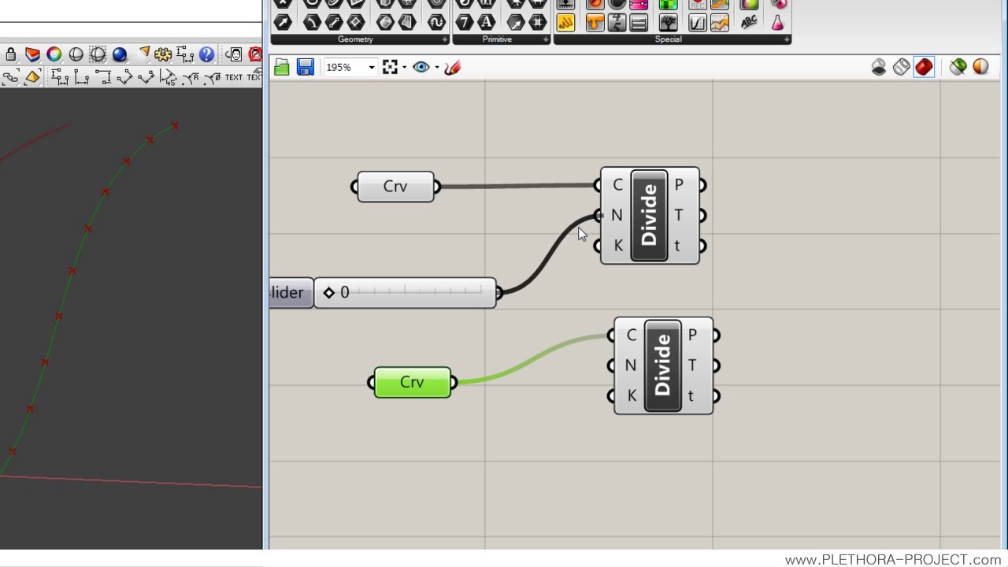
pyautogui.moveTo(499, 292); pyautogui.dragTo(612, 364)
pyautogui.moveTo(447, 292); pyautogui.dragTo(476, 283)
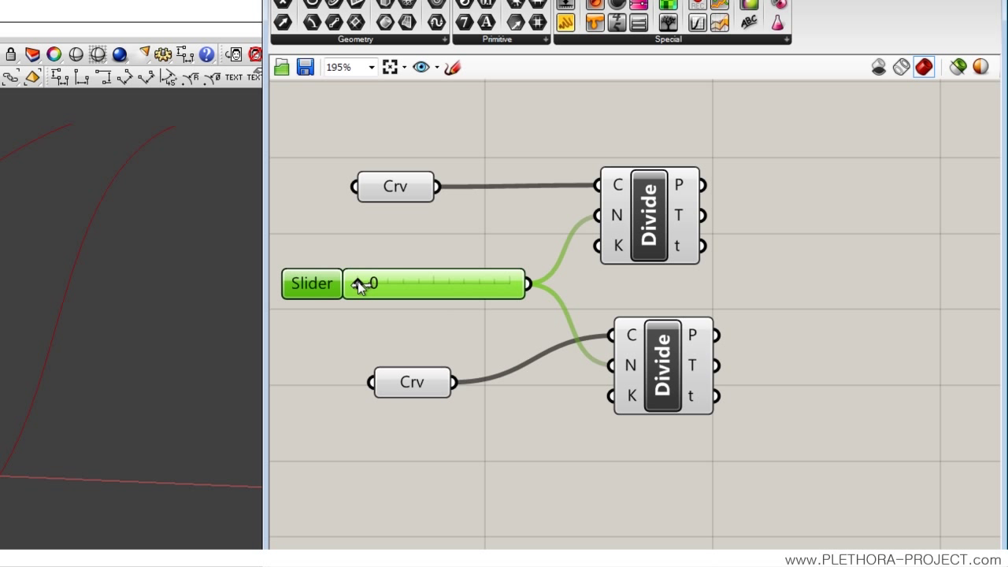
pyautogui.moveTo(358, 285); pyautogui.dragTo(456, 285)
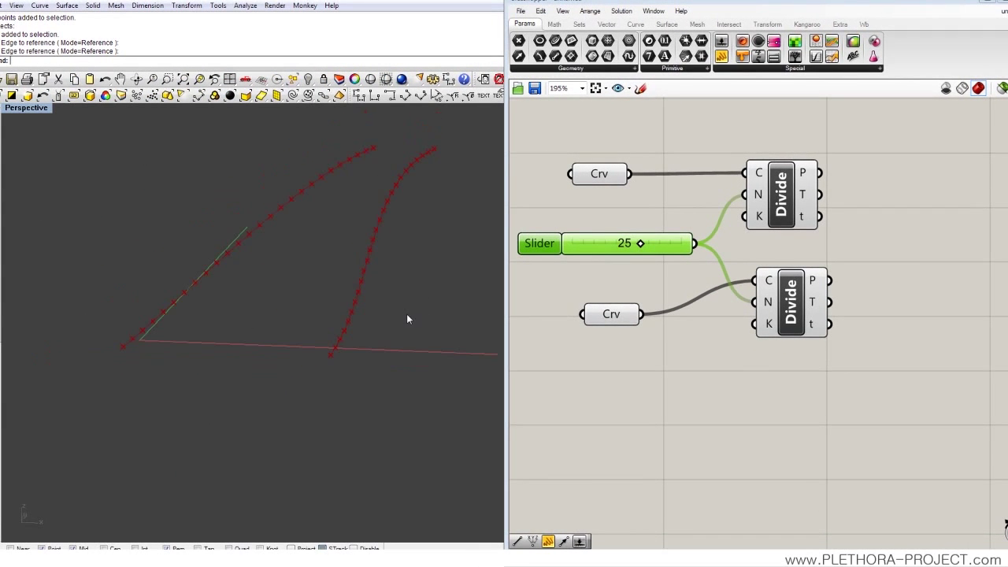
# - Space out the Curve parameters and the lower Divide component on the canvas
pyautogui.moveTo(407, 319); pyautogui.dragTo(338, 336, button='right')
pyautogui.moveTo(891, 343); pyautogui.dragTo(788, 344, button='right')
pyautogui.scroll(-2, 788, 344)
pyautogui.click(635, 312)
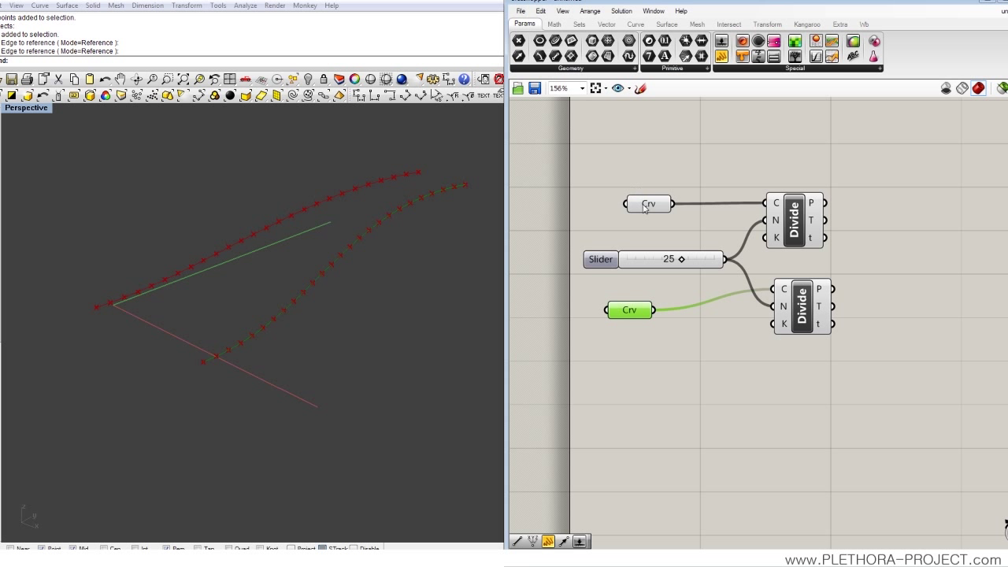
pyautogui.moveTo(645, 207); pyautogui.dragTo(620, 211)
pyautogui.moveTo(886, 344); pyautogui.dragTo(804, 351, button='right')
pyautogui.moveTo(737, 331); pyautogui.dragTo(736, 343)
# - Add a Line component and connect the division points P of both curves to its A and B inputs
pyautogui.doubleClick(817, 291)
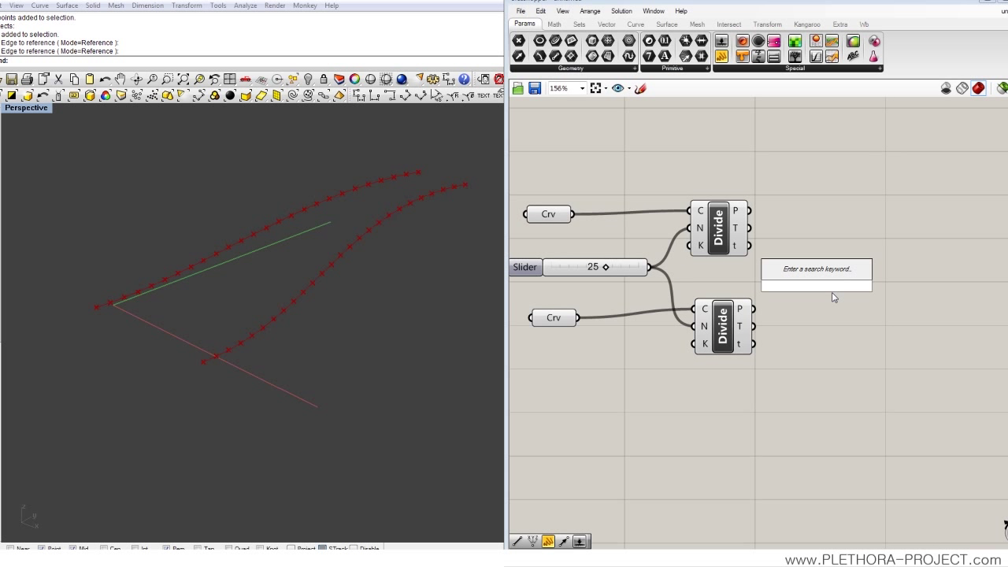
pyautogui.write('LIN')
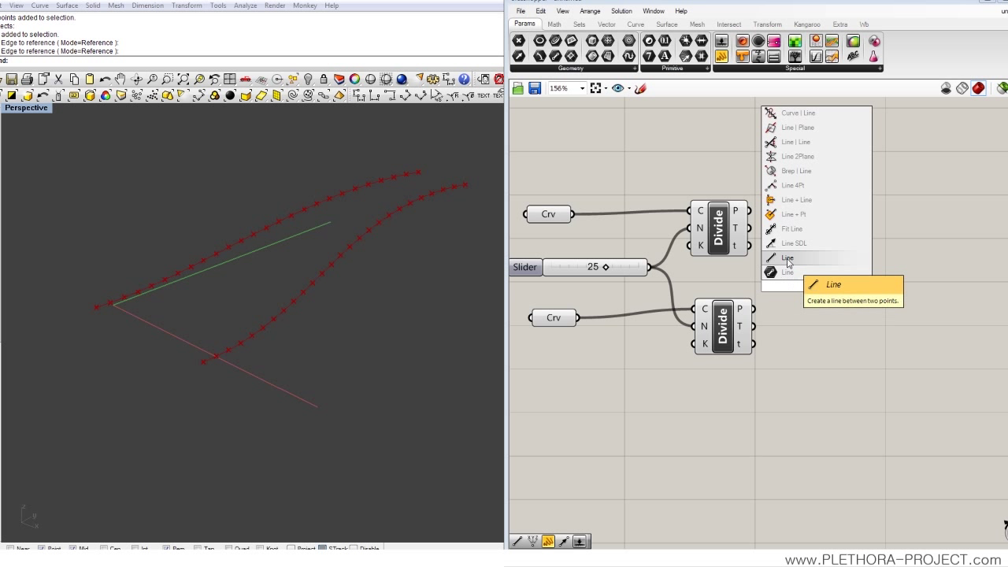
pyautogui.click(787, 272)
pyautogui.moveTo(808, 294); pyautogui.dragTo(881, 267)
pyautogui.moveTo(749, 211); pyautogui.dragTo(861, 250)
pyautogui.moveTo(754, 308); pyautogui.dragTo(872, 261)
pyautogui.moveTo(447, 333); pyautogui.dragTo(290, 322, button='right')
pyautogui.scroll(3, 290, 322)
pyautogui.keyDown('shift'); pyautogui.moveTo(330, 282); pyautogui.dragTo(171, 430, button='right'); pyautogui.keyUp('shift')
pyautogui.scroll(4, 171, 430)
pyautogui.moveTo(175, 389); pyautogui.dragTo(22, 323, button='right')
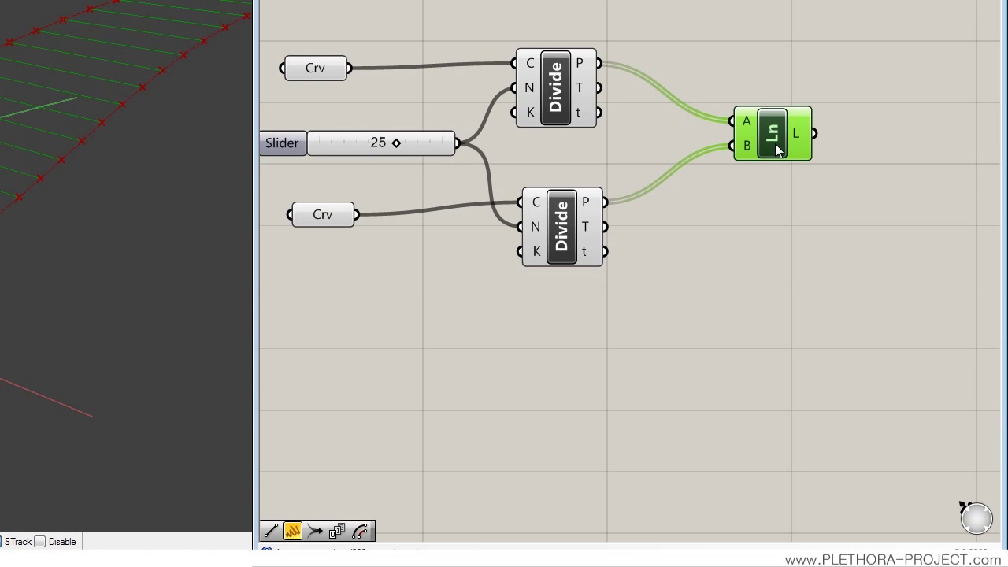
# - Delete the Line component connecting the two sets of division points
pyautogui.press('Delete')
pyautogui.moveTo(729, 192); pyautogui.dragTo(698, 154, button='right')
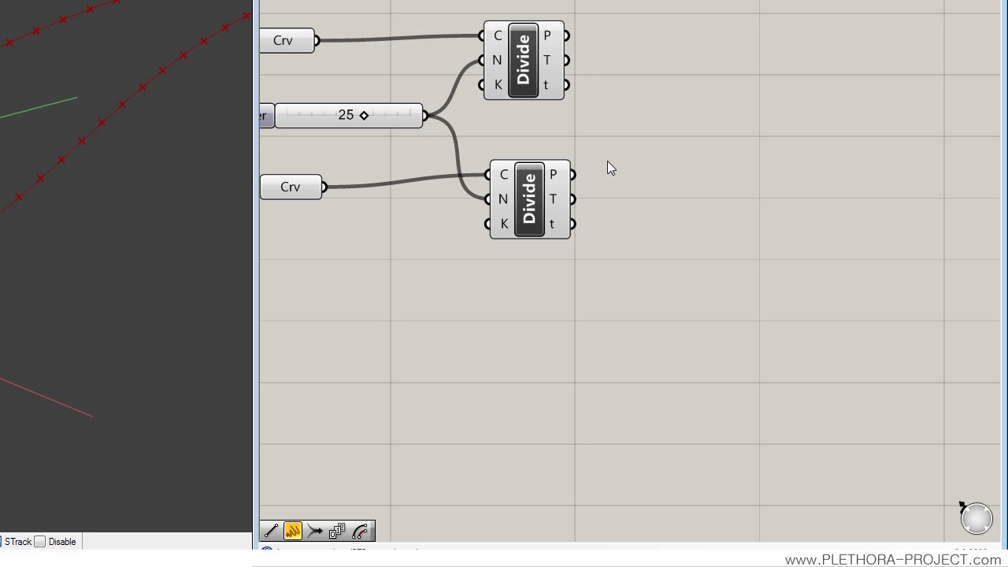
# - Inspect the data of the P, T and t outputs on the upper Divide component
pyautogui.moveTo(551, 40)
pyautogui.moveTo(551, 65)
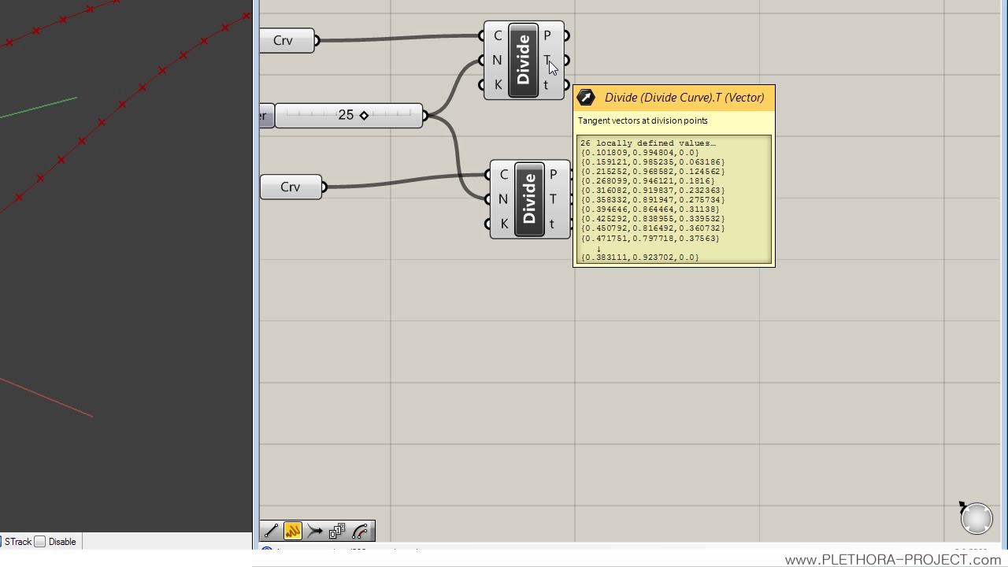
pyautogui.moveTo(549, 91)
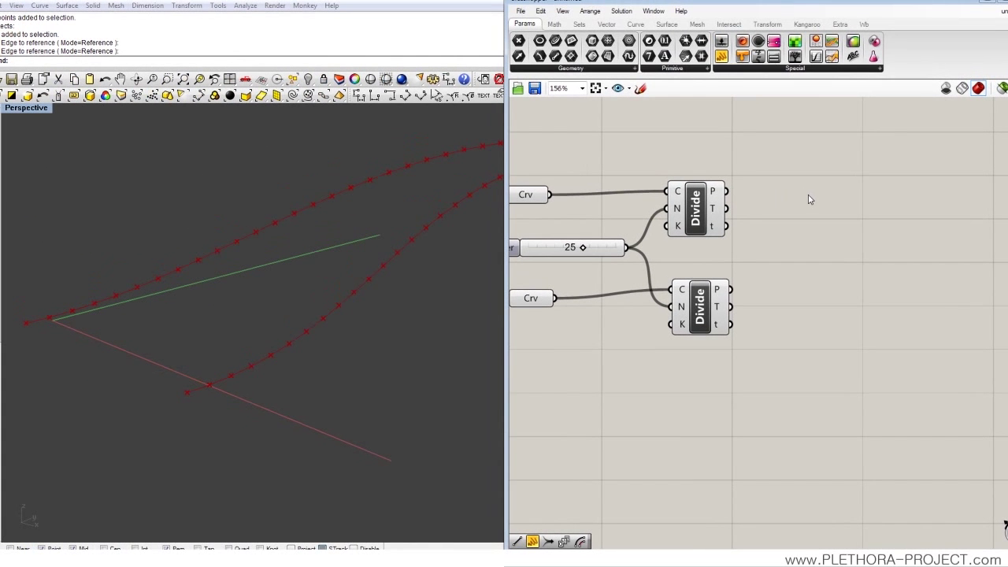
# - Plot the upper Divide component's tangent vectors T as points with a Point parameter, then delete that parameter
pyautogui.doubleClick(684, 112)
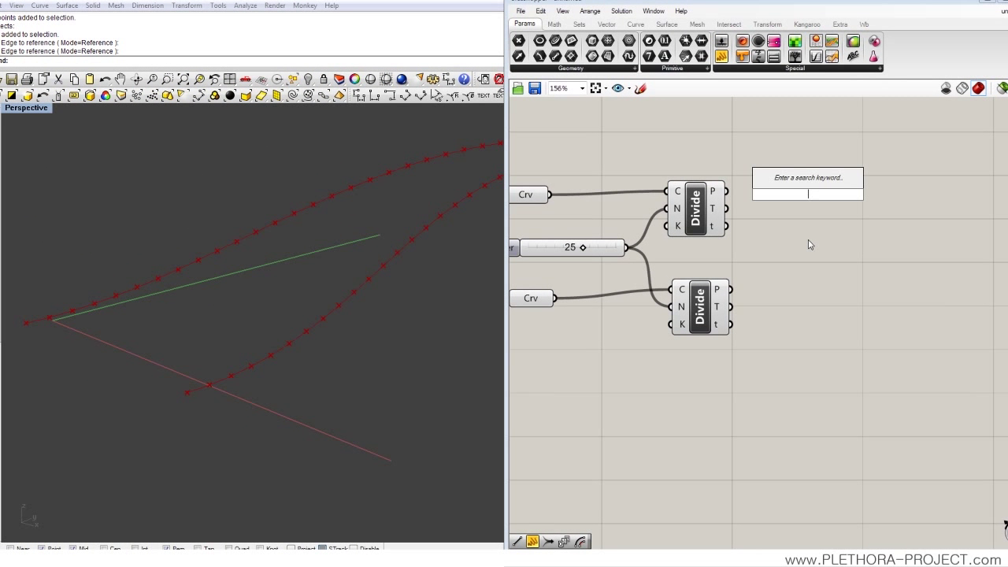
pyautogui.write('POI')
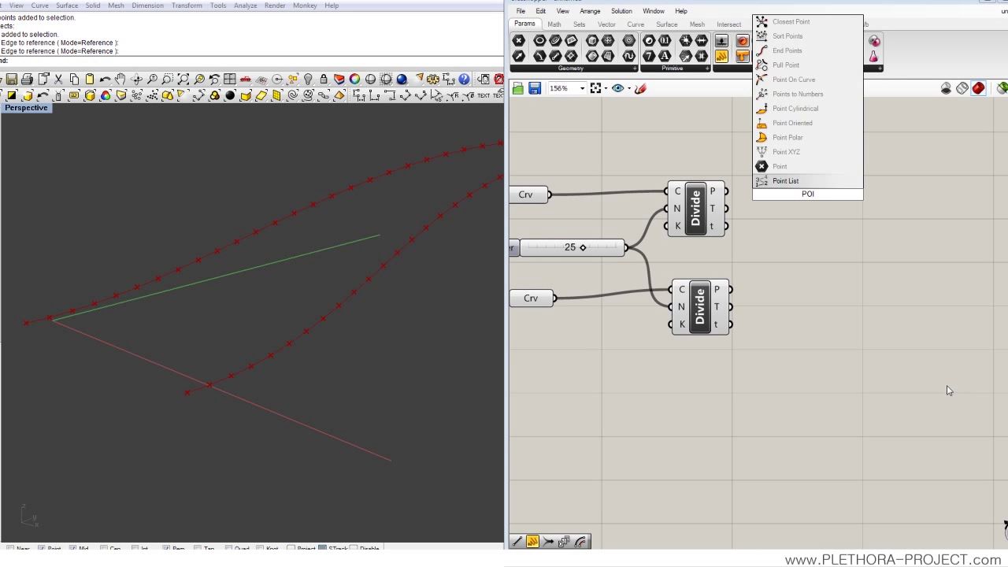
pyautogui.click(773, 166)
pyautogui.moveTo(797, 197); pyautogui.dragTo(801, 236)
pyautogui.moveTo(731, 210); pyautogui.dragTo(788, 234)
pyautogui.moveTo(365, 394); pyautogui.dragTo(343, 364, button='right')
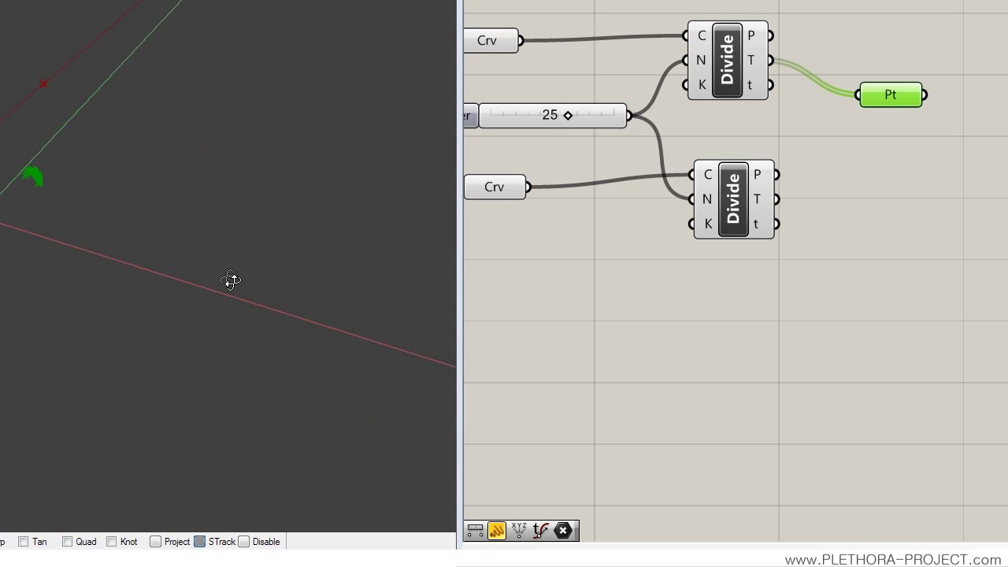
pyautogui.moveTo(230, 280); pyautogui.dragTo(24, 228, button='right')
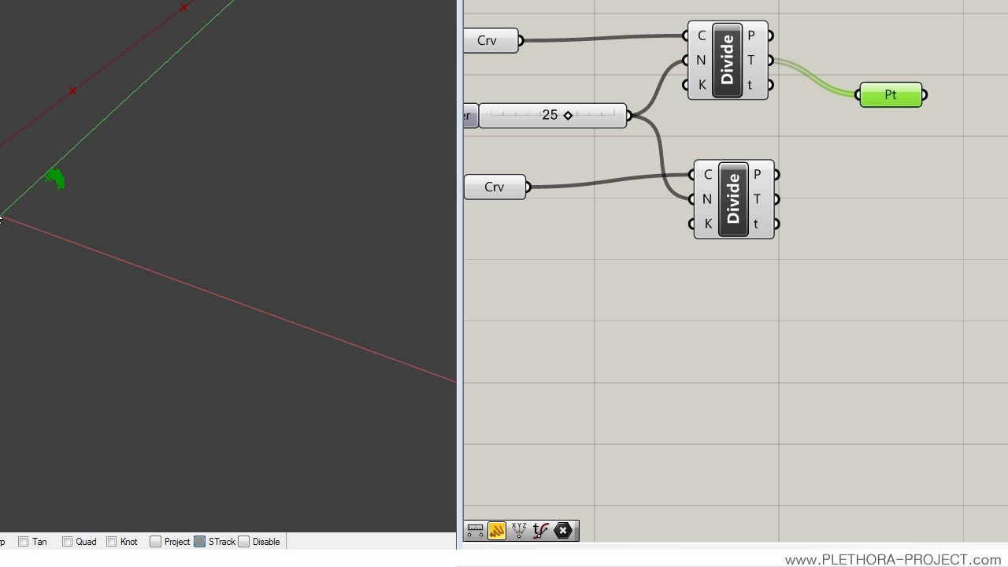
pyautogui.press('Delete')
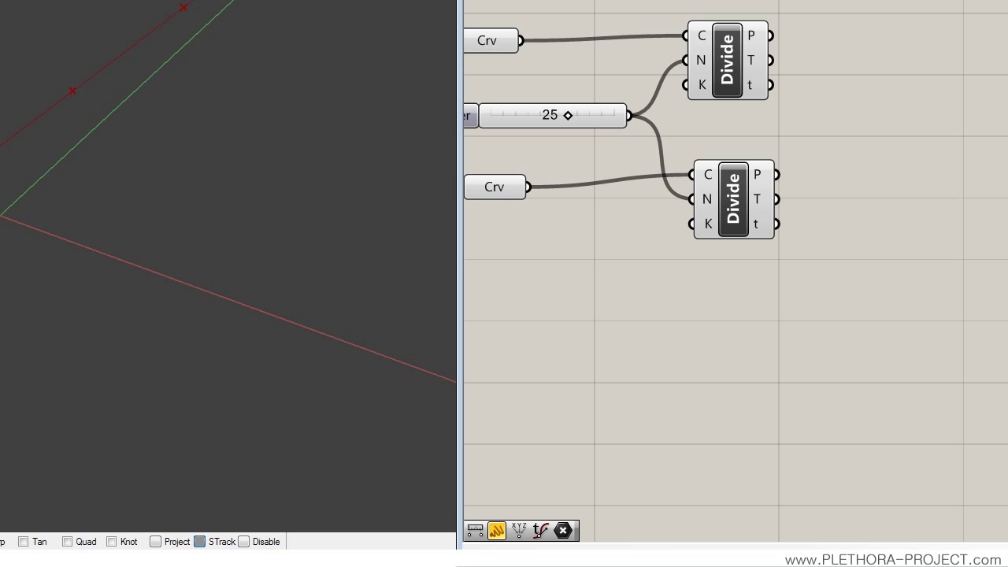
# - Add a Vector Display component and connect the upper Divide component's tangents T to its V input
pyautogui.click(837, 13)
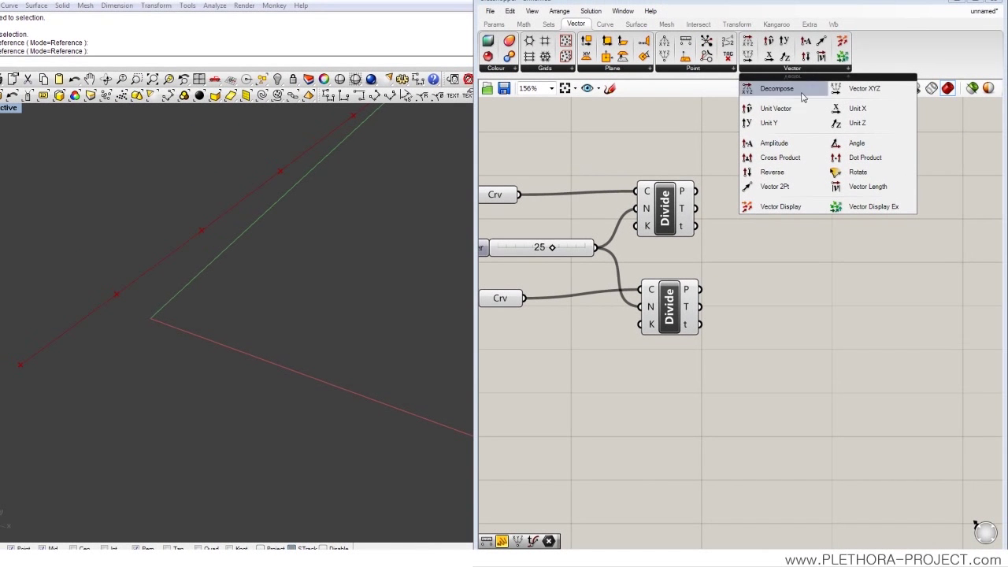
pyautogui.click(780, 206)
pyautogui.click(764, 230)
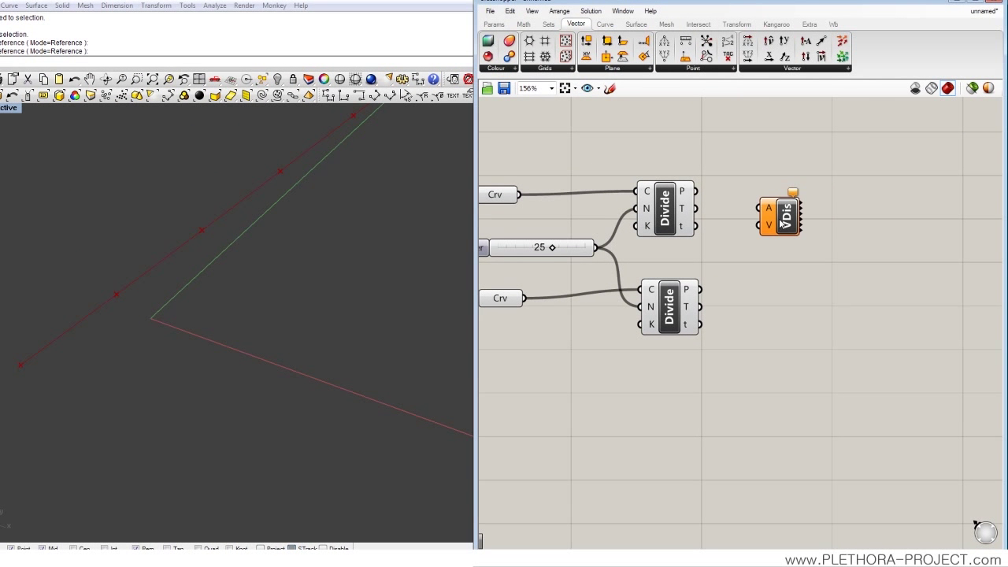
pyautogui.moveTo(782, 223); pyautogui.dragTo(795, 203)
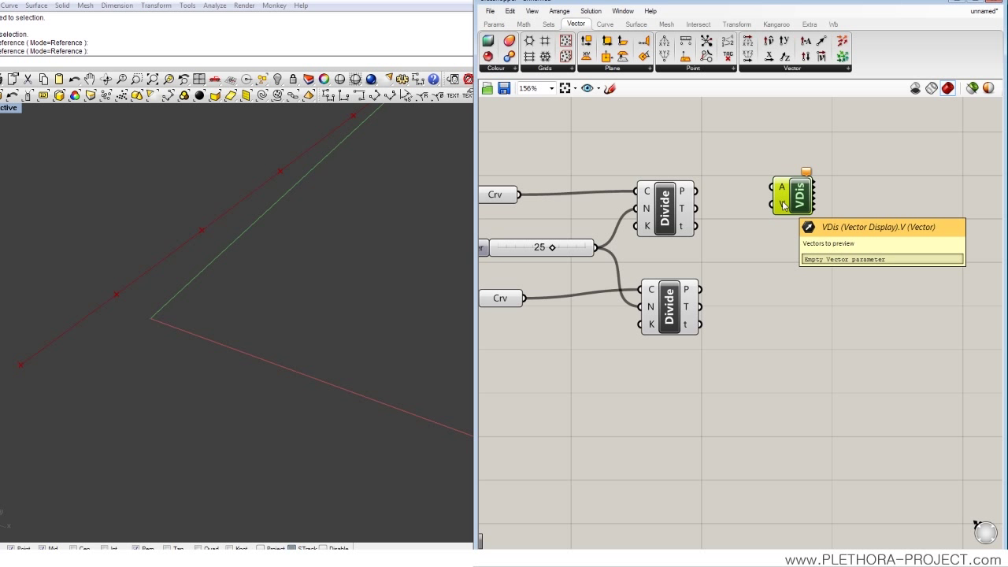
pyautogui.moveTo(693, 207); pyautogui.dragTo(767, 204)
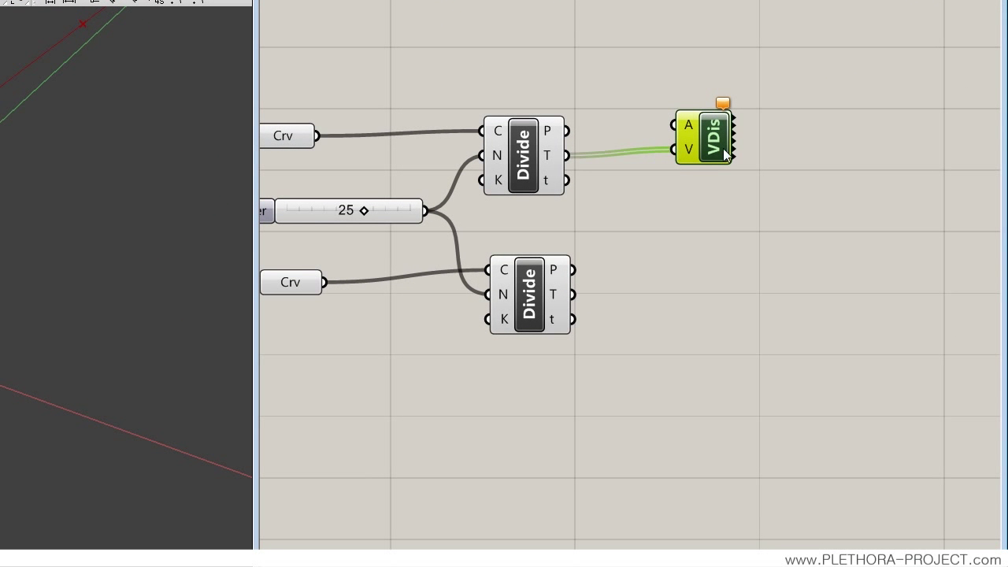
pyautogui.moveTo(723, 148); pyautogui.dragTo(762, 129)
# - Add a Point XYZ component and connect its Pt output to the A input of the Vector Display component
pyautogui.doubleClick(542, 62)
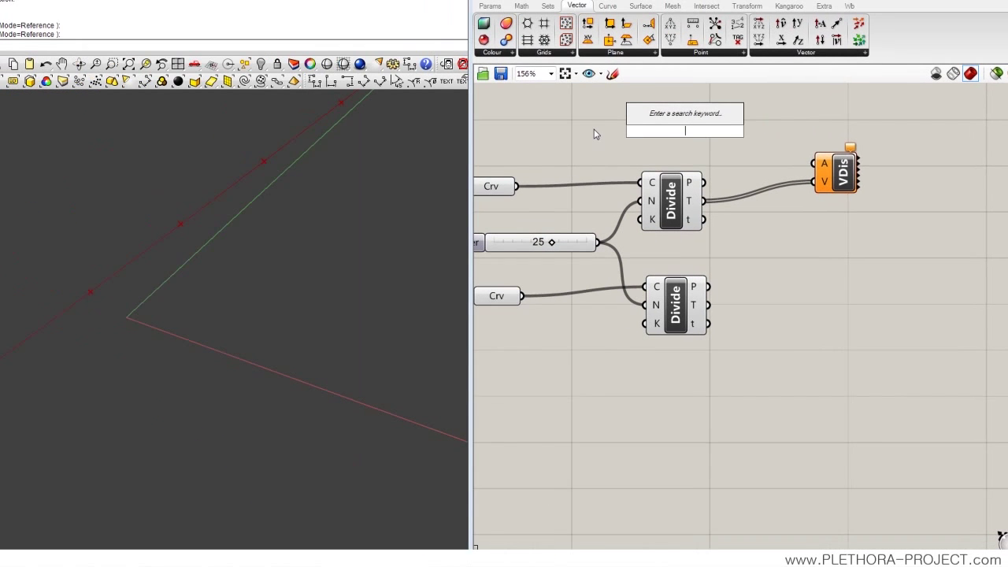
pyautogui.click(421, 62)
pyautogui.moveTo(717, 152); pyautogui.dragTo(735, 182, button='right')
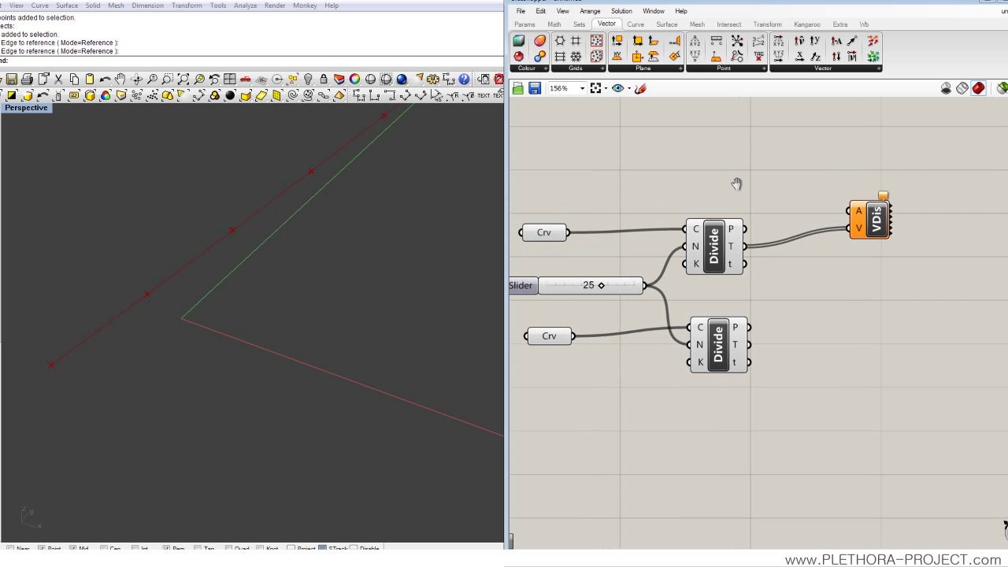
pyautogui.click(805, 69)
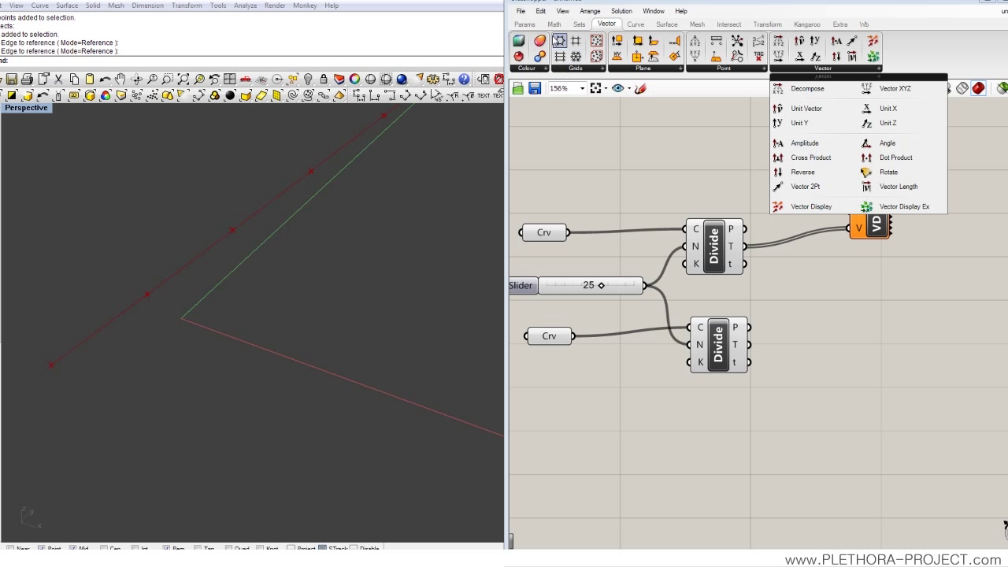
pyautogui.click(528, 25)
pyautogui.doubleClick(730, 163)
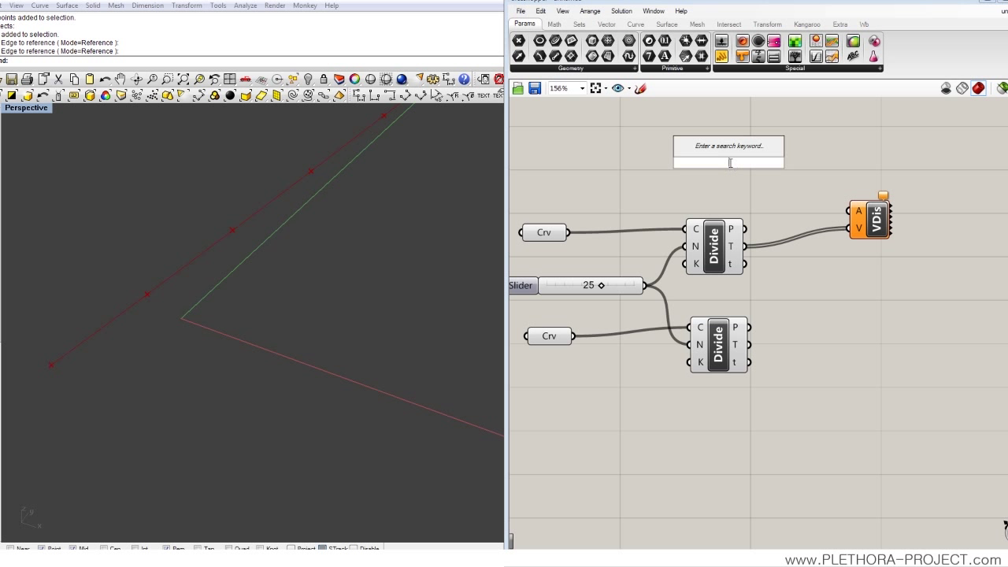
pyautogui.write('Poi')
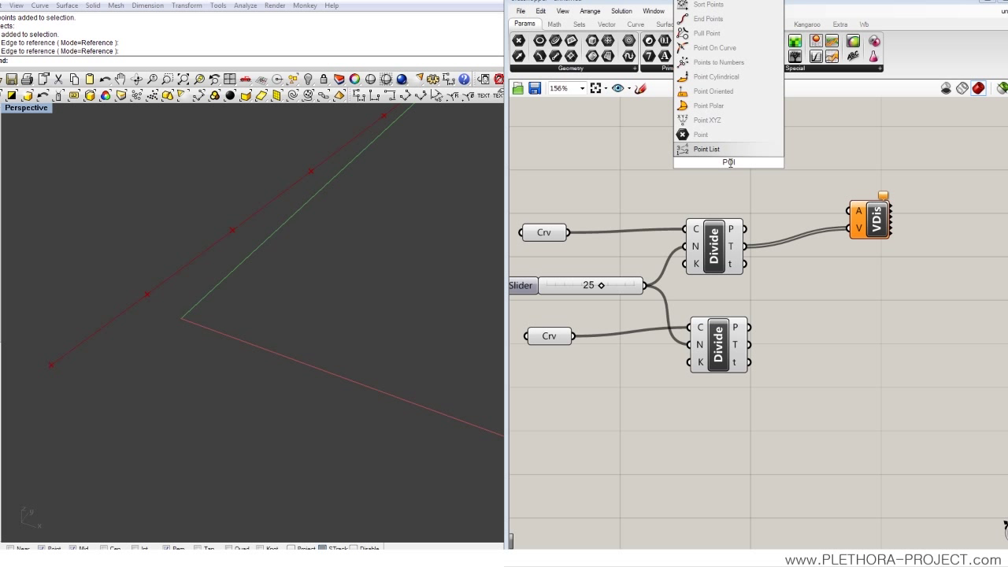
pyautogui.click(706, 120)
pyautogui.moveTo(736, 190); pyautogui.dragTo(911, 203)
# - Examine the tangent vectors drawn at the origin and line up the Point XYZ and Vector Display components
pyautogui.moveTo(236, 276); pyautogui.dragTo(328, 360, button='right')
pyautogui.scroll(4, 331, 362)
pyautogui.moveTo(366, 282); pyautogui.dragTo(292, 369, button='right')
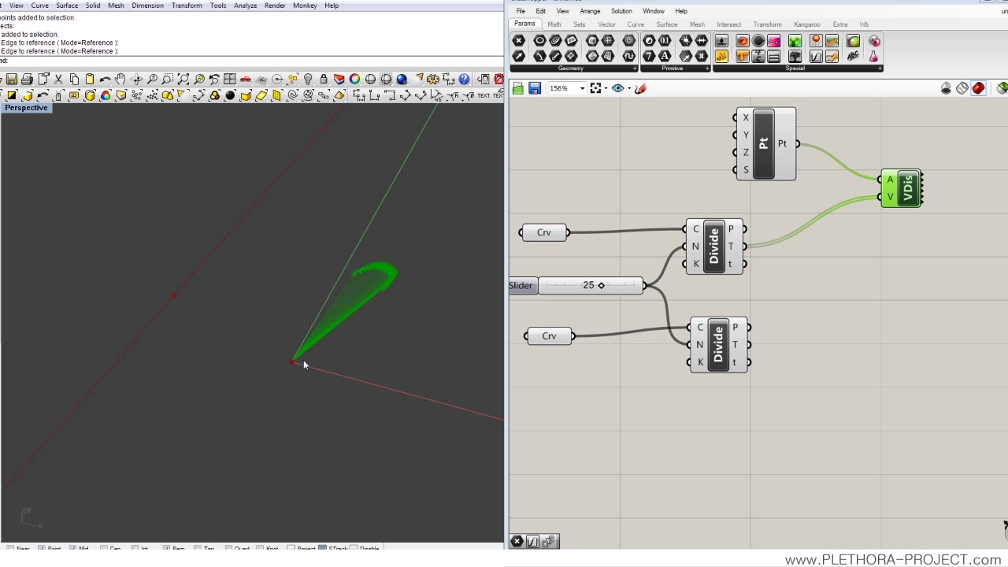
pyautogui.moveTo(762, 178); pyautogui.dragTo(751, 175)
pyautogui.moveTo(718, 184); pyautogui.dragTo(722, 189)
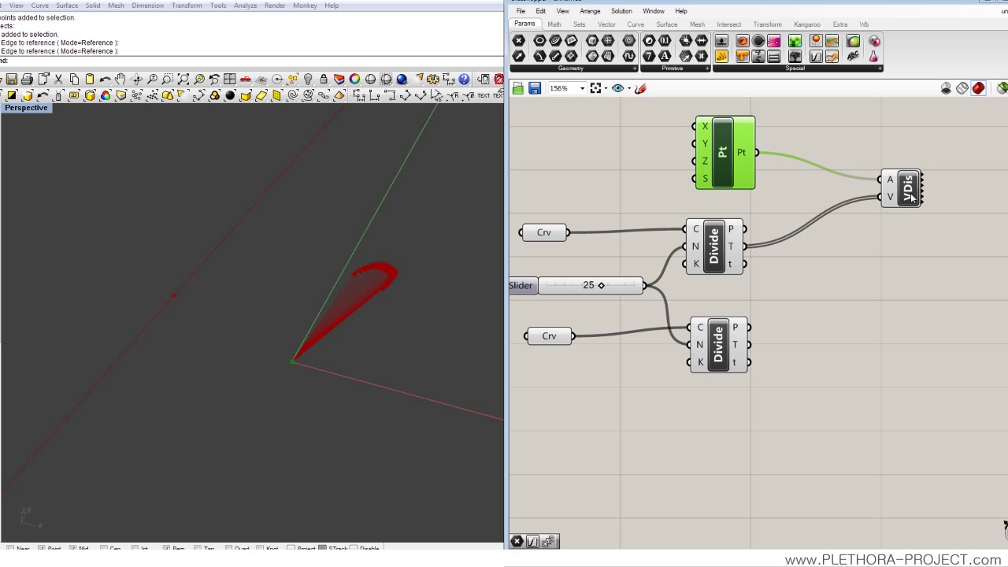
pyautogui.moveTo(910, 193); pyautogui.dragTo(898, 168)
pyautogui.scroll(-5, 383, 275)
pyautogui.moveTo(378, 305); pyautogui.dragTo(350, 285, button='right')
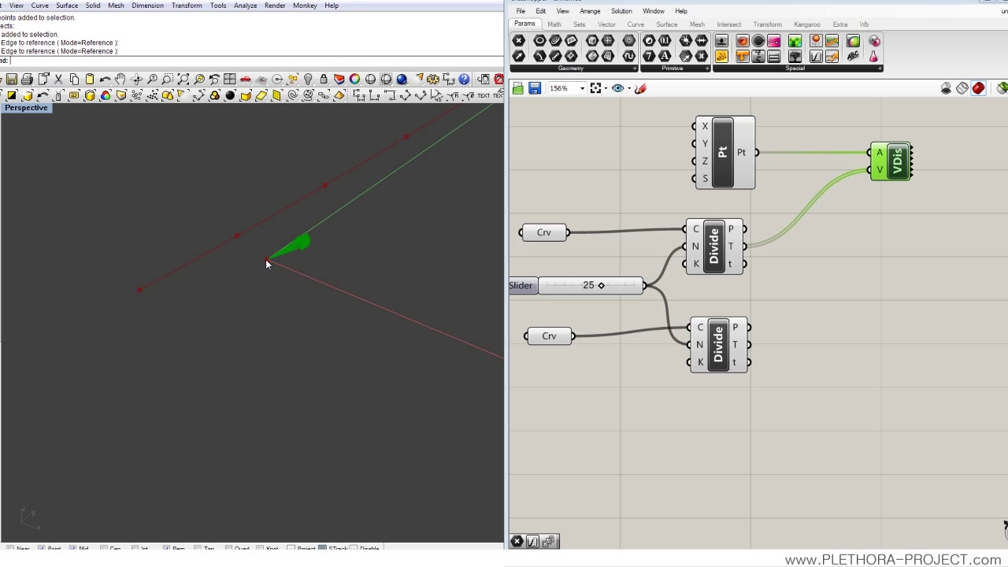
# - Connect the upper Divide component's points P to the Vector Display's A input and inspect the vectors along the curve
pyautogui.moveTo(745, 229); pyautogui.dragTo(871, 152)
pyautogui.moveTo(228, 329); pyautogui.dragTo(368, 290, button='right')
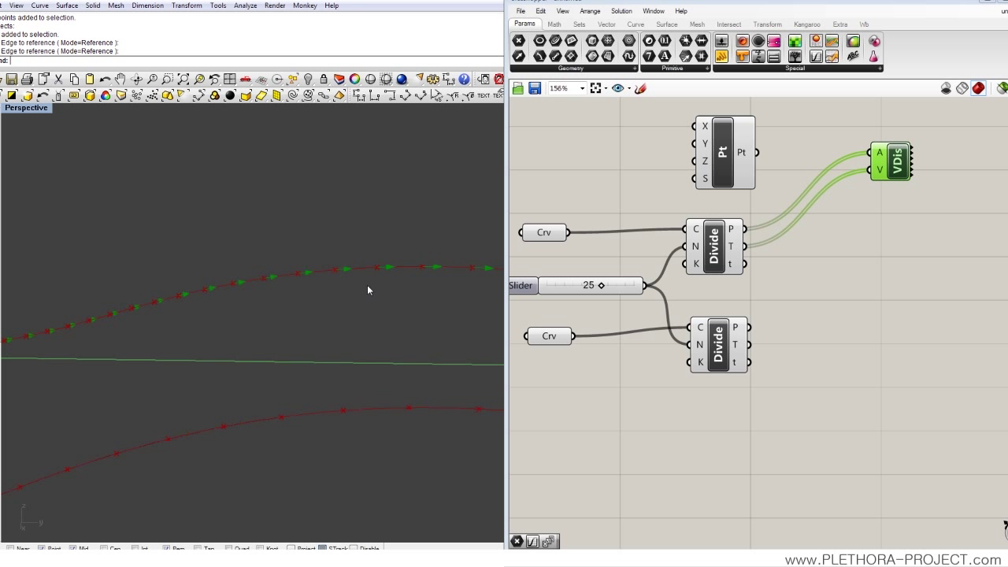
pyautogui.moveTo(373, 237); pyautogui.dragTo(314, 208, button='right')
pyautogui.moveTo(315, 209); pyautogui.dragTo(272, 291)
pyautogui.moveTo(164, 302); pyautogui.dragTo(344, 258, button='right')
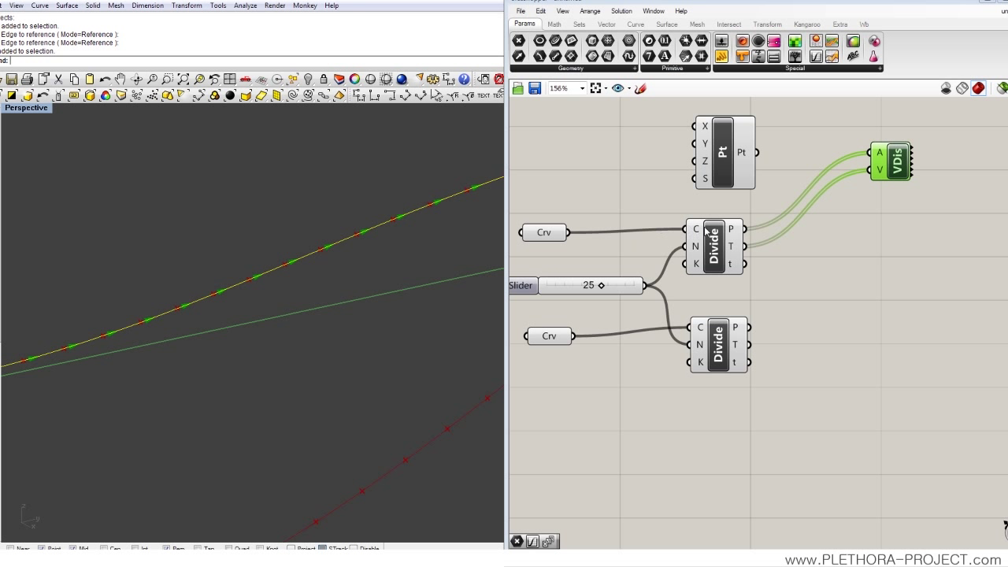
# - Reconnect the Point XYZ output to the Vector Display's A input and inspect the vectors at the origin
pyautogui.click(733, 169)
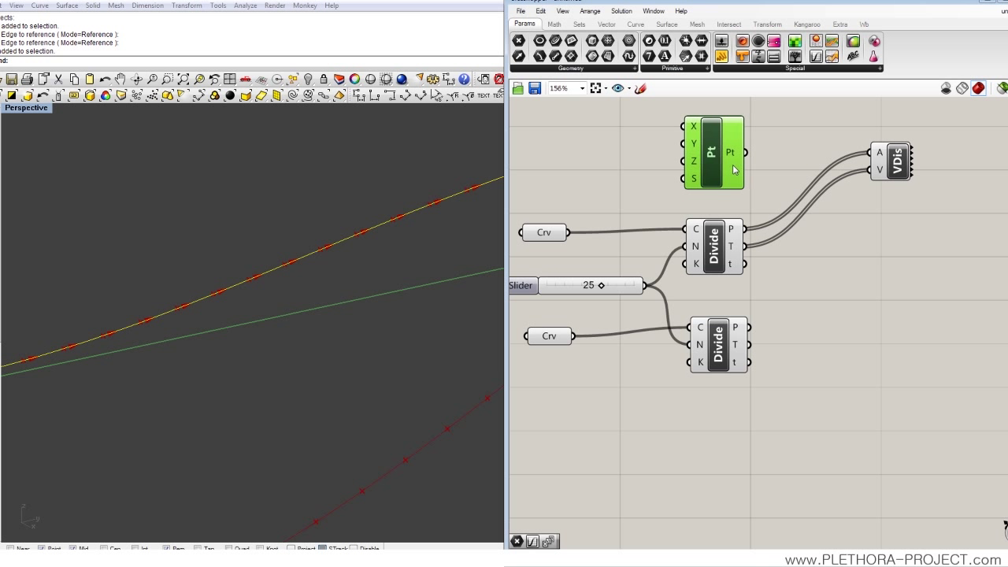
pyautogui.moveTo(391, 300); pyautogui.dragTo(176, 340, button='right')
pyautogui.moveTo(745, 152); pyautogui.dragTo(870, 152)
pyautogui.moveTo(142, 329); pyautogui.dragTo(180, 424, button='right')
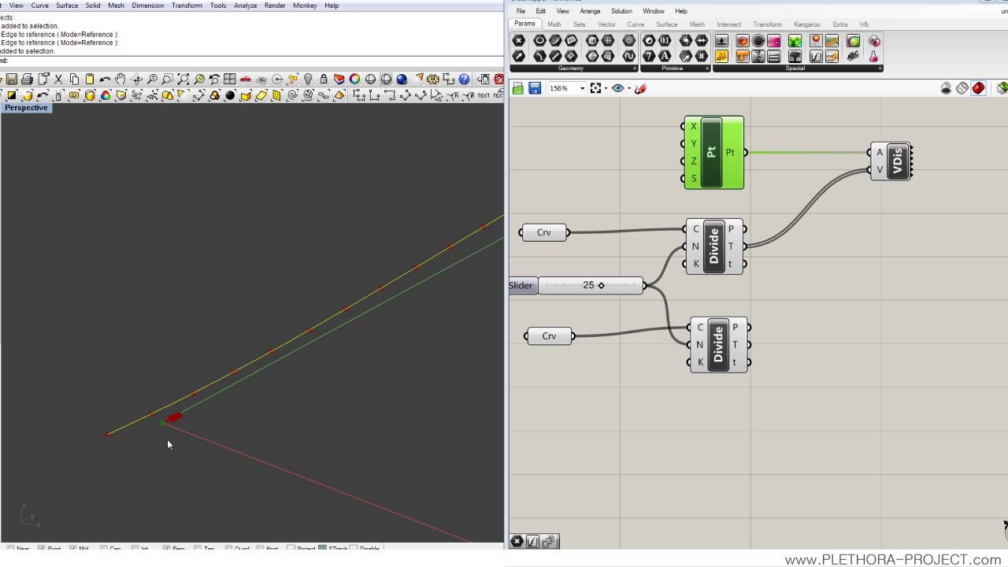
# - Delete the Point XYZ and Vector Display components
pyautogui.click(861, 320)
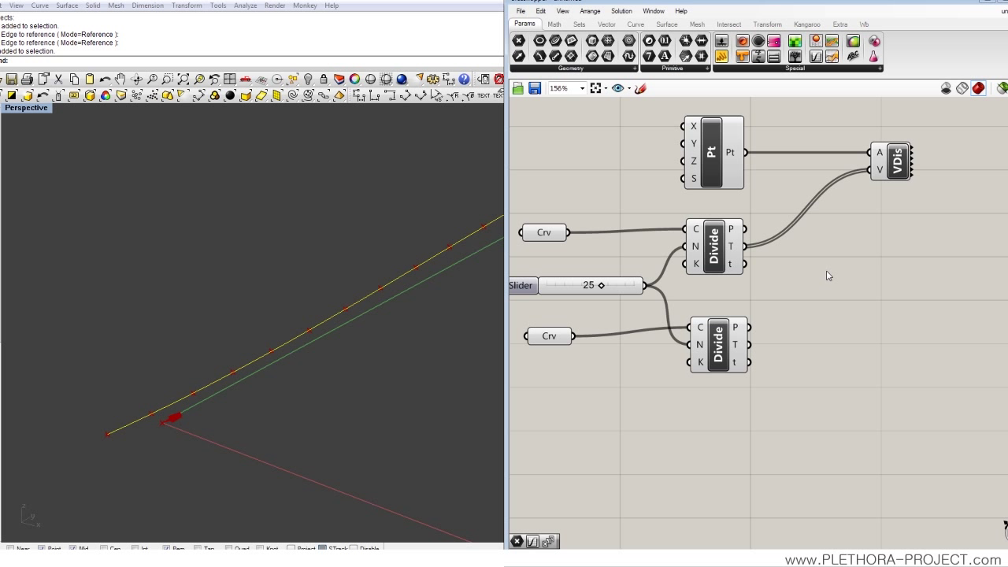
pyautogui.moveTo(884, 166); pyautogui.dragTo(801, 146)
pyautogui.moveTo(865, 118); pyautogui.dragTo(661, 163)
pyautogui.press('Delete')
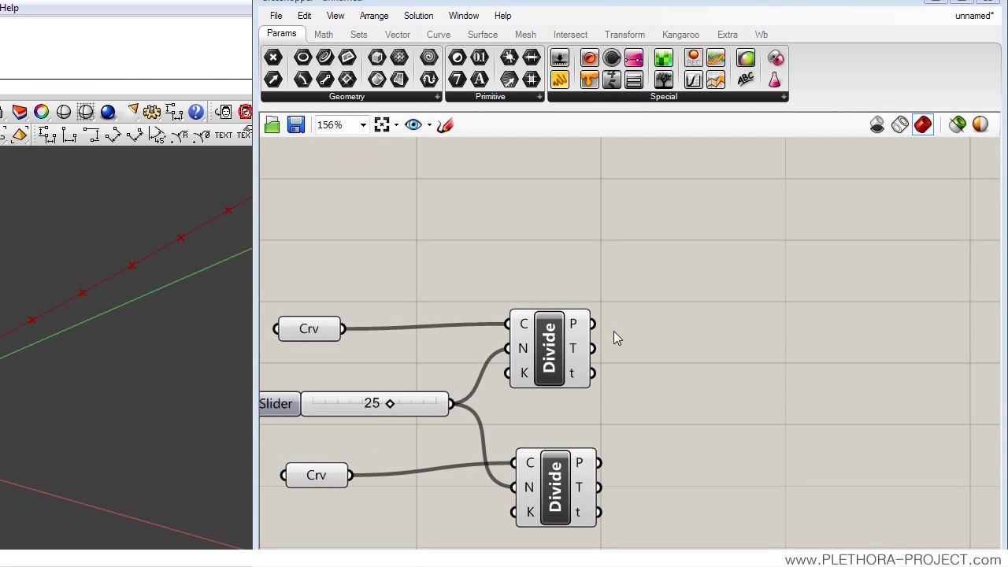
# - Add a Multiplication component beside the upper Divide component
pyautogui.moveTo(614, 331); pyautogui.dragTo(551, 326, button='right')
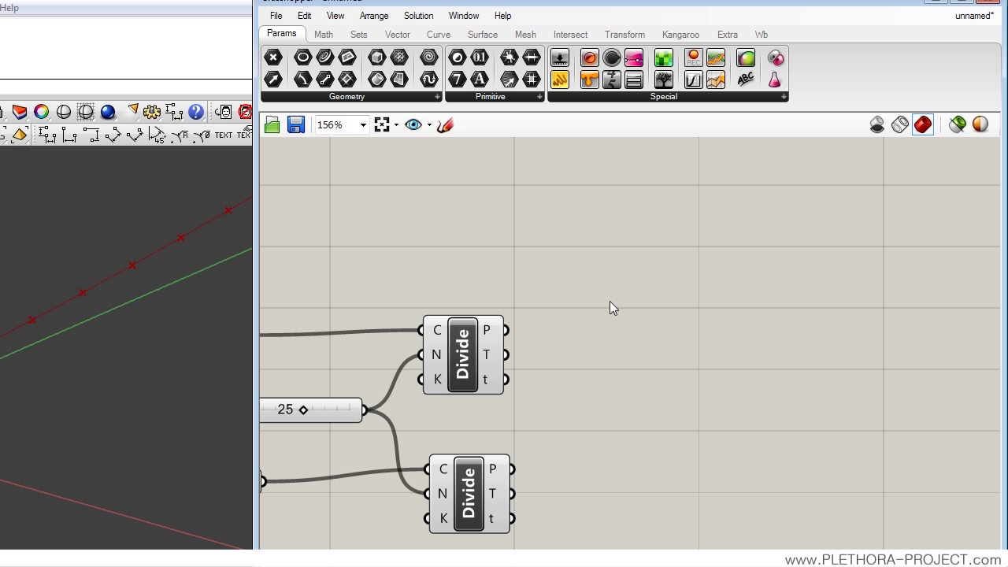
pyautogui.click(334, 35)
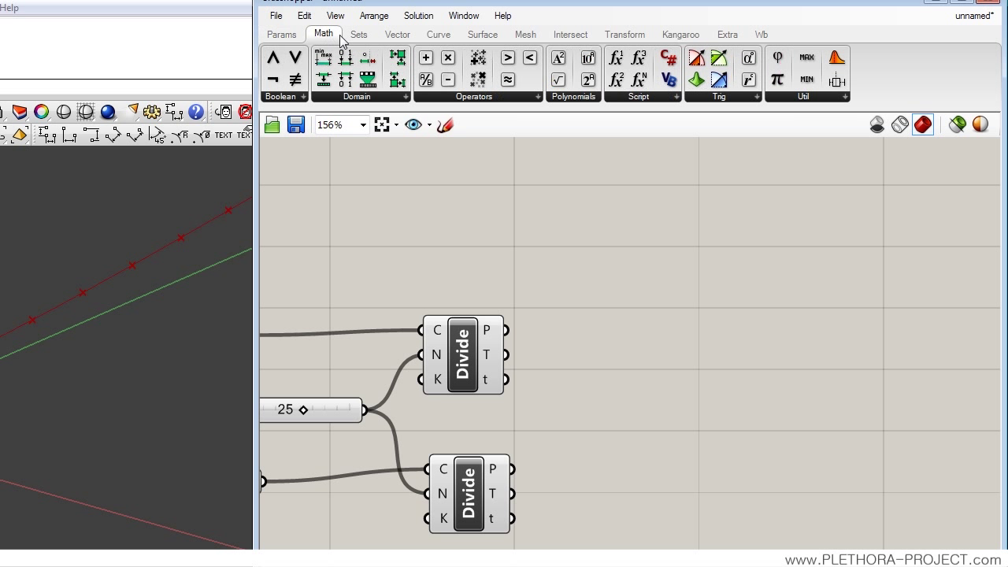
pyautogui.click(444, 98)
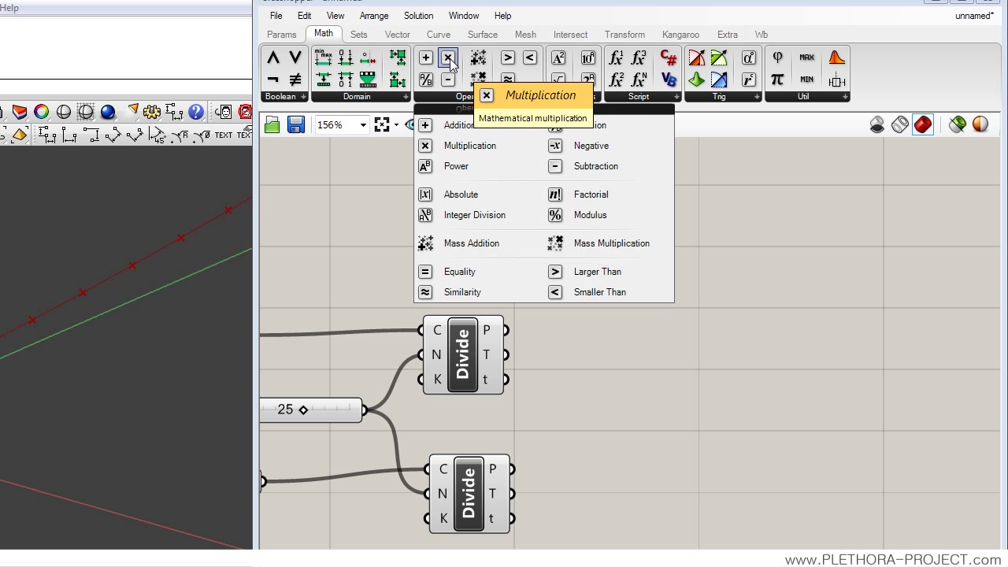
pyautogui.moveTo(472, 150); pyautogui.dragTo(666, 366)
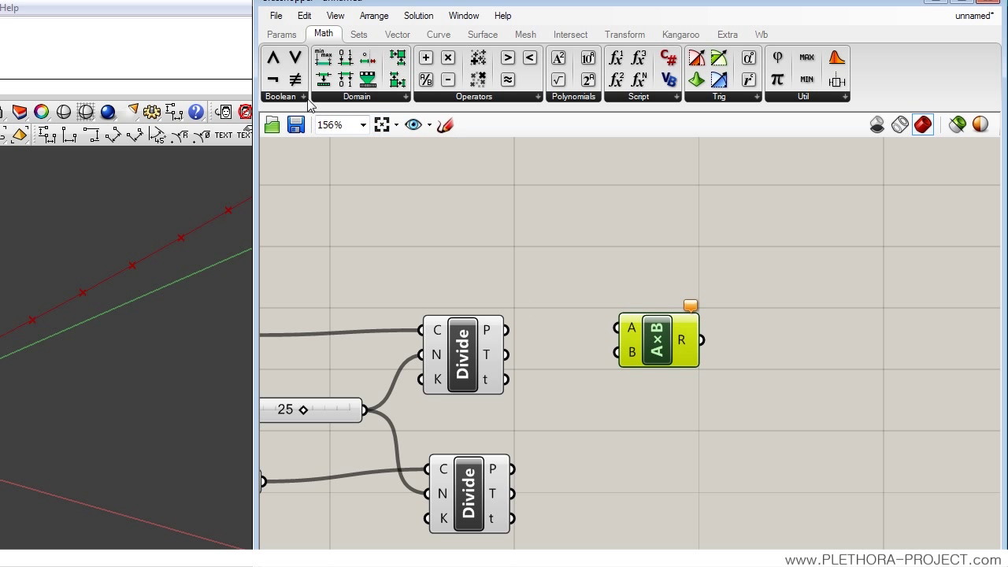
# - Connect the upper Divide's tangents T to the Multiplication's A input and a new number slider set to 0.288 to B
pyautogui.click(285, 35)
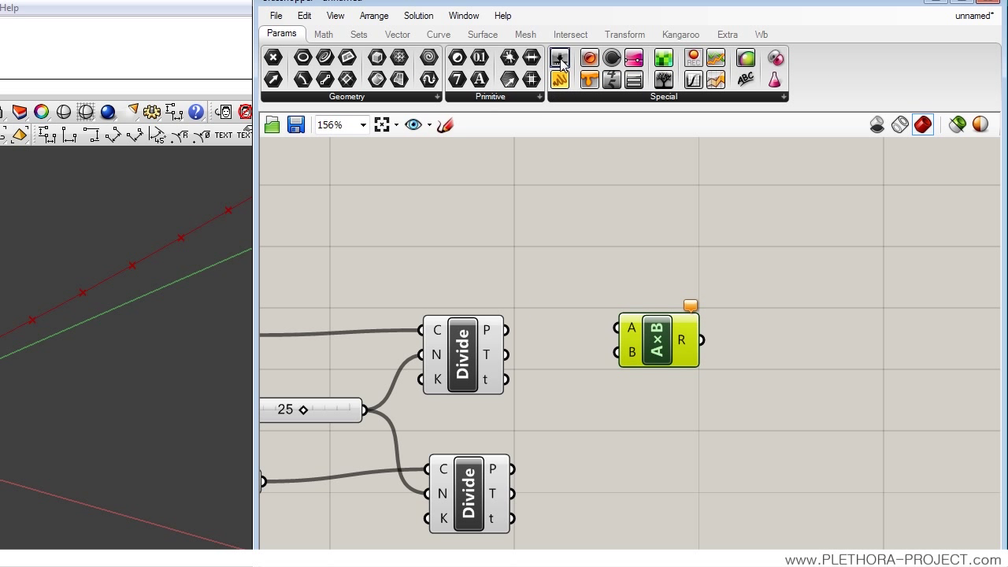
pyautogui.moveTo(562, 63); pyautogui.dragTo(611, 399)
pyautogui.moveTo(508, 358); pyautogui.dragTo(685, 328)
pyautogui.moveTo(713, 398); pyautogui.dragTo(792, 360)
pyautogui.moveTo(754, 407); pyautogui.dragTo(512, 410, button='right')
pyautogui.moveTo(615, 377); pyautogui.dragTo(624, 381)
pyautogui.moveTo(585, 358); pyautogui.dragTo(636, 338, button='right')
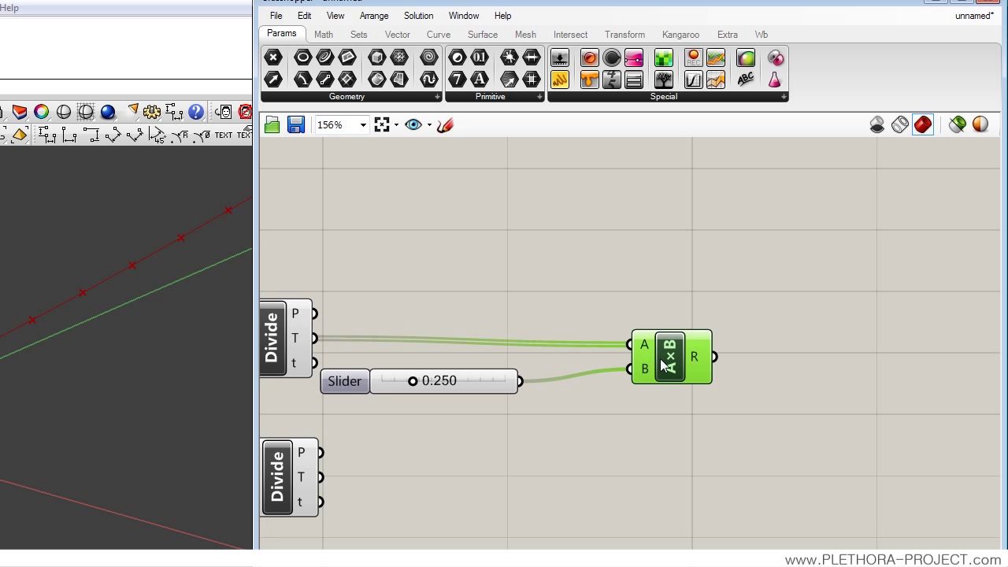
pyautogui.moveTo(666, 360); pyautogui.dragTo(672, 352)
pyautogui.moveTo(429, 382); pyautogui.dragTo(411, 382)
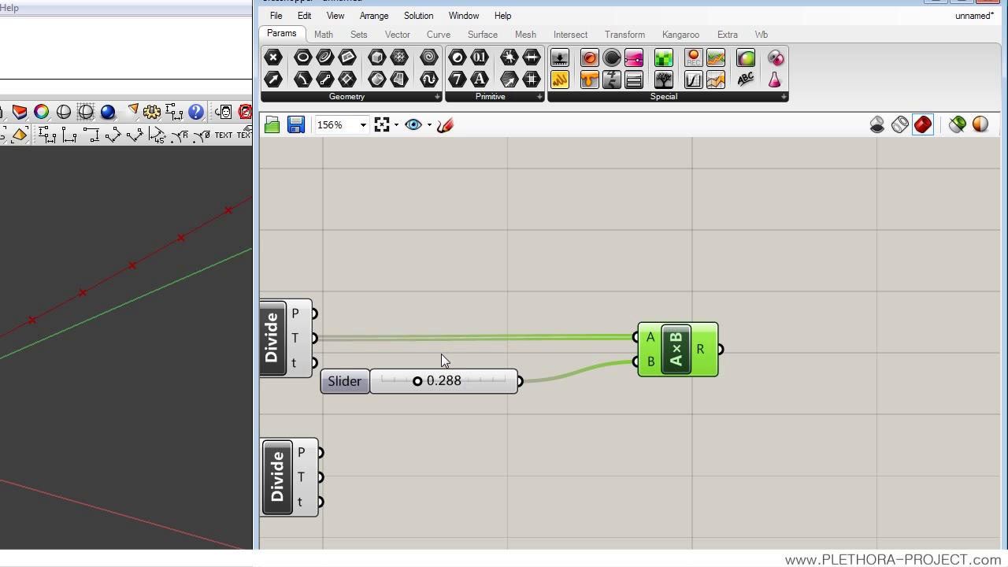
# - Add a Point parameter beyond the Multiplication component
pyautogui.moveTo(423, 316); pyautogui.dragTo(509, 320, button='right')
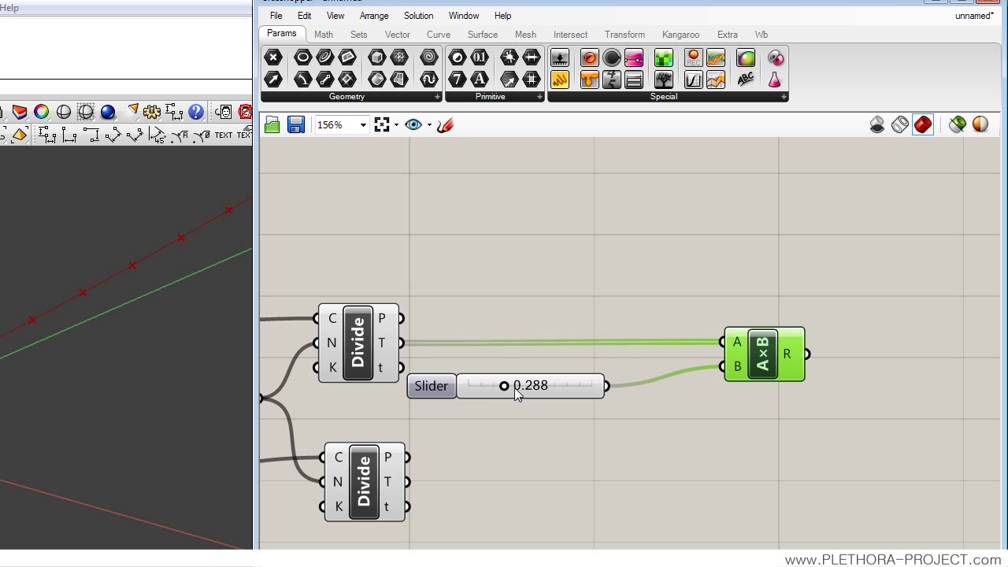
pyautogui.moveTo(273, 57); pyautogui.dragTo(856, 305)
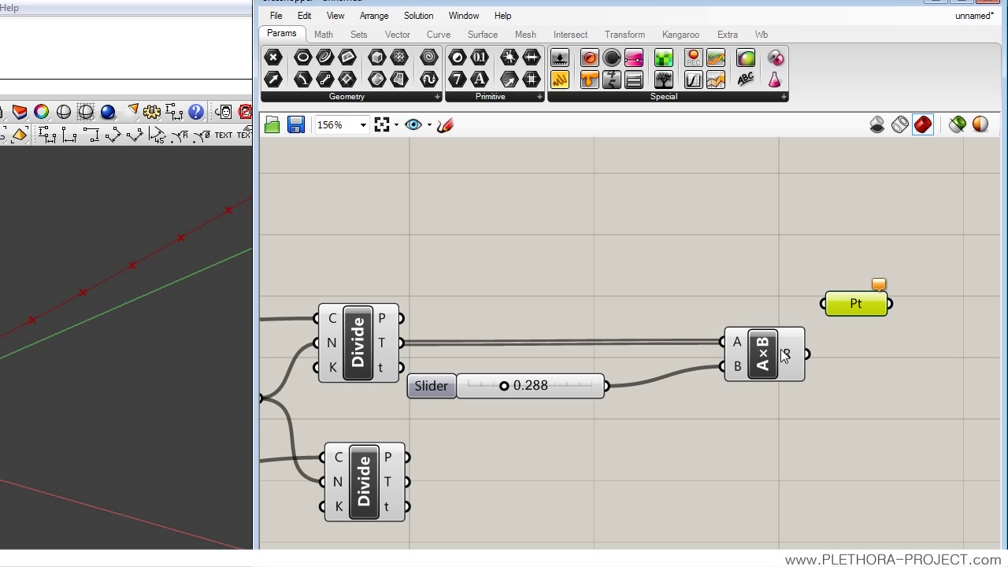
pyautogui.moveTo(857, 310); pyautogui.dragTo(922, 308)
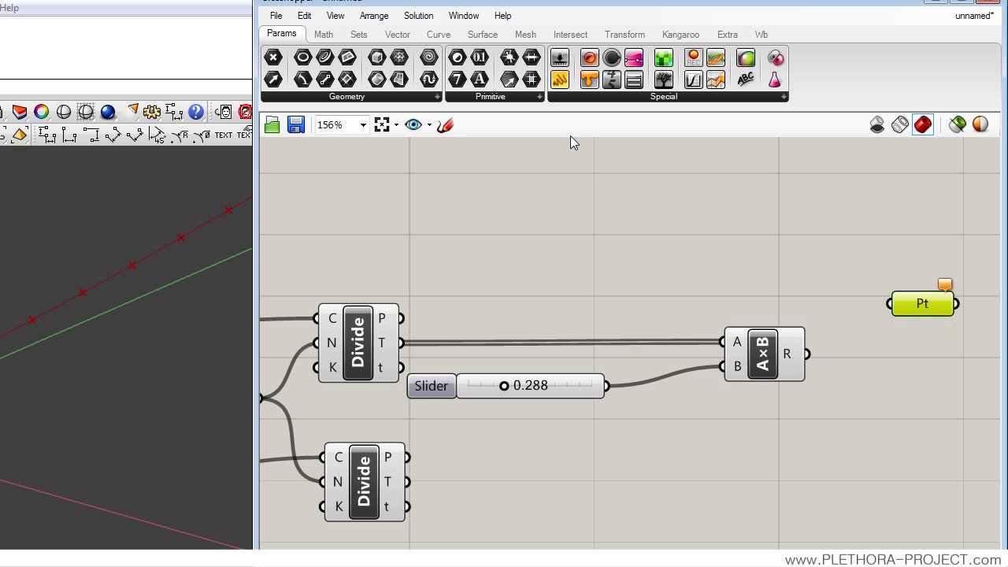
# - Add an Addition component above the Multiplication and connect the upper Divide component's points P to its A input
pyautogui.click(324, 34)
pyautogui.moveTo(425, 57); pyautogui.dragTo(736, 276)
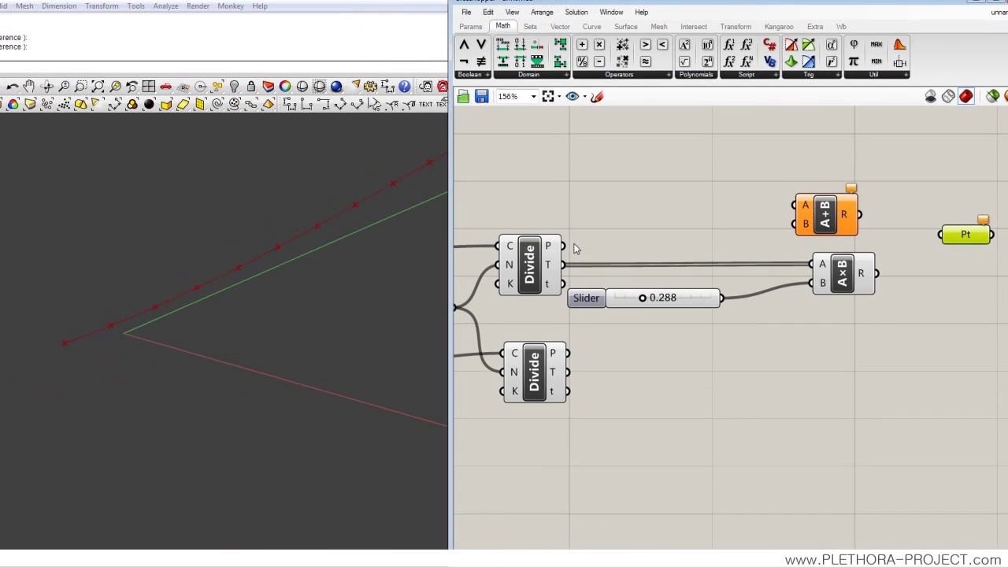
pyautogui.moveTo(401, 319); pyautogui.dragTo(482, 300)
pyautogui.moveTo(664, 211); pyautogui.dragTo(820, 189)
# - Space the components apart and connect the Multiplication result R to the Addition component's B input
pyautogui.moveTo(909, 217); pyautogui.dragTo(768, 214, button='right')
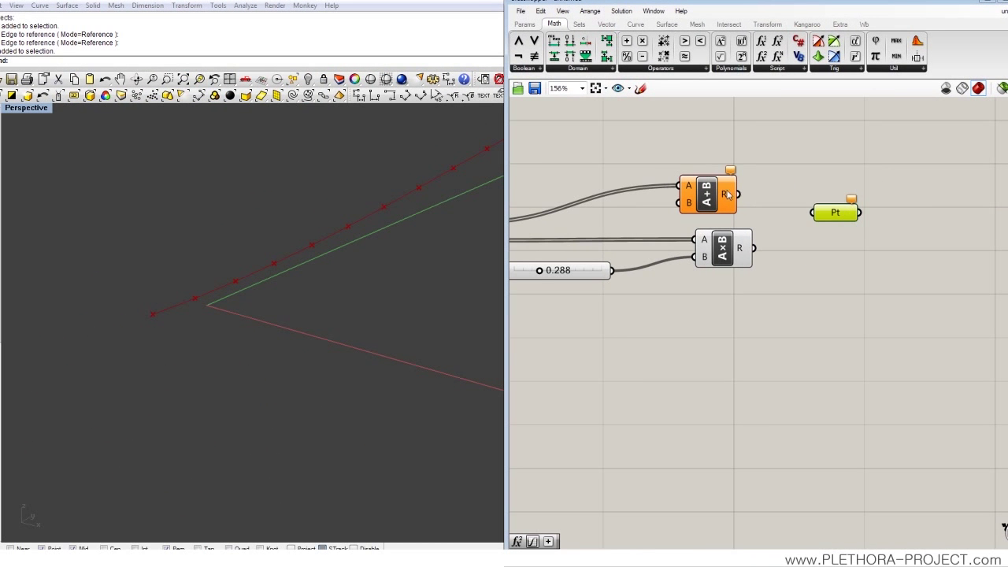
pyautogui.moveTo(833, 214); pyautogui.dragTo(922, 218)
pyautogui.moveTo(707, 193); pyautogui.dragTo(840, 200)
pyautogui.moveTo(754, 249); pyautogui.dragTo(806, 218)
# - Delete the unused Point parameter beside the Addition component
pyautogui.moveTo(946, 217); pyautogui.dragTo(967, 195)
pyautogui.click(859, 216)
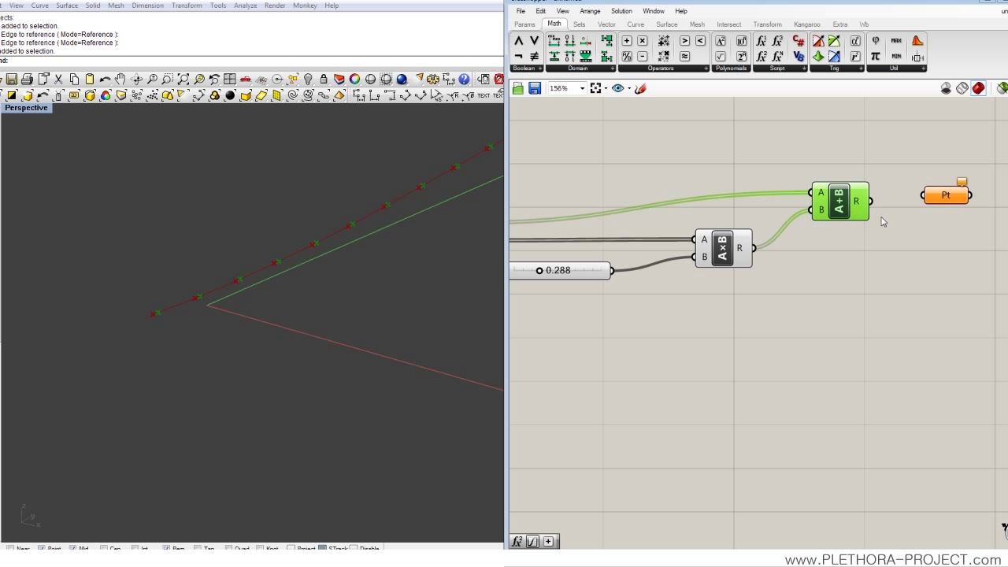
pyautogui.click(953, 197)
pyautogui.press('Delete')
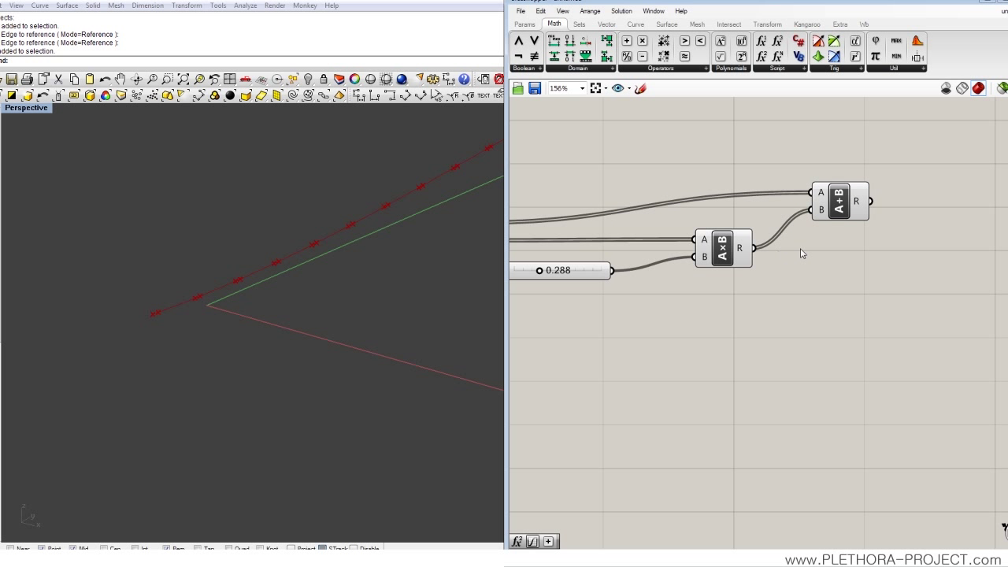
# - Highlight the Addition component's points along the curve and set the slider feeding the Multiplication to 1.000
pyautogui.moveTo(234, 306); pyautogui.dragTo(300, 306, button='right')
pyautogui.scroll(1, 407, 306)
pyautogui.keyDown('shift'); pyautogui.moveTo(406, 306); pyautogui.dragTo(307, 315, button='right'); pyautogui.keyUp('shift')
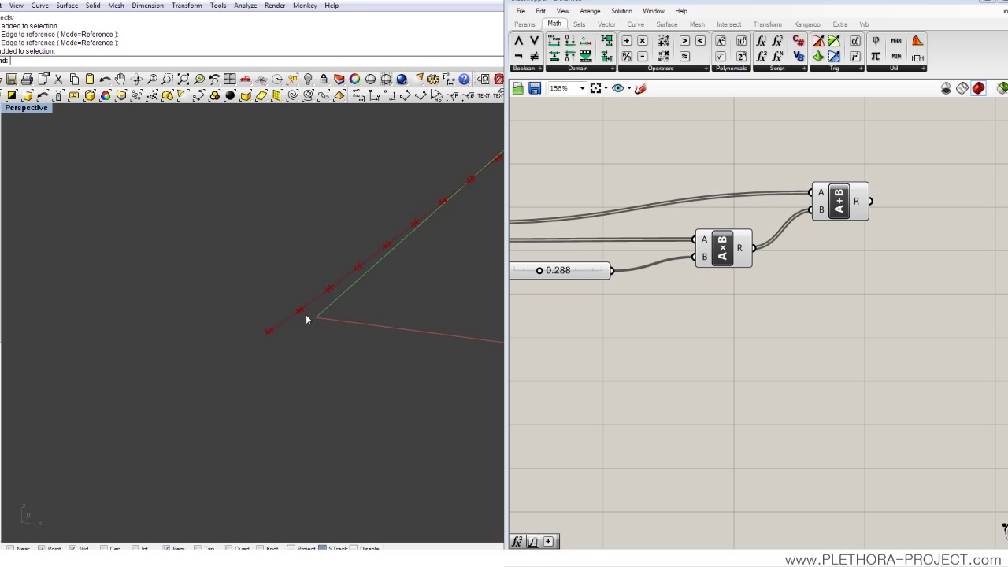
pyautogui.scroll(3, 306, 315)
pyautogui.moveTo(840, 200); pyautogui.dragTo(882, 212)
pyautogui.keyDown('shift'); pyautogui.moveTo(473, 292); pyautogui.dragTo(288, 337, button='right'); pyautogui.keyUp('shift')
pyautogui.moveTo(175, 369); pyautogui.dragTo(95, 355, button='right')
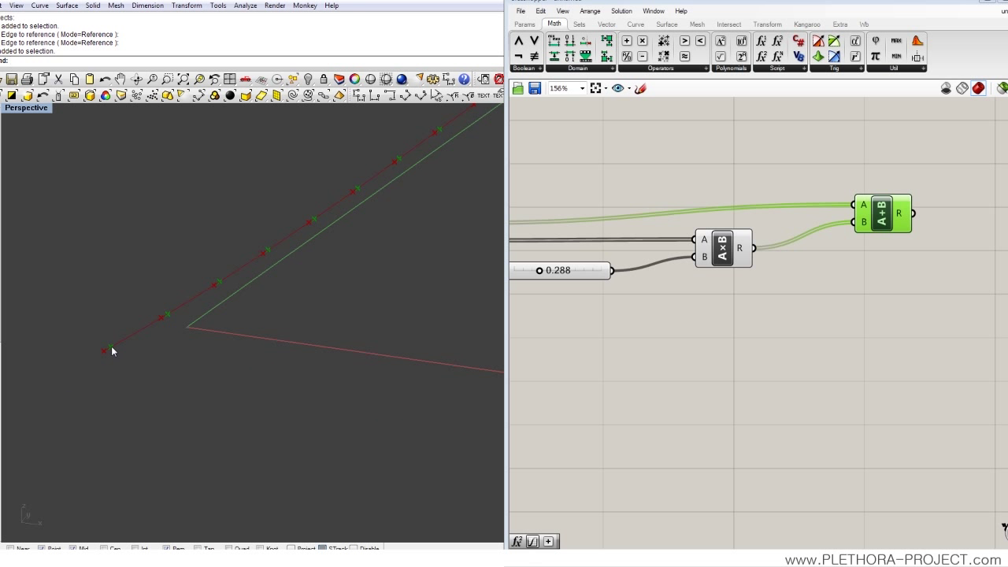
pyautogui.moveTo(540, 271); pyautogui.dragTo(616, 260)
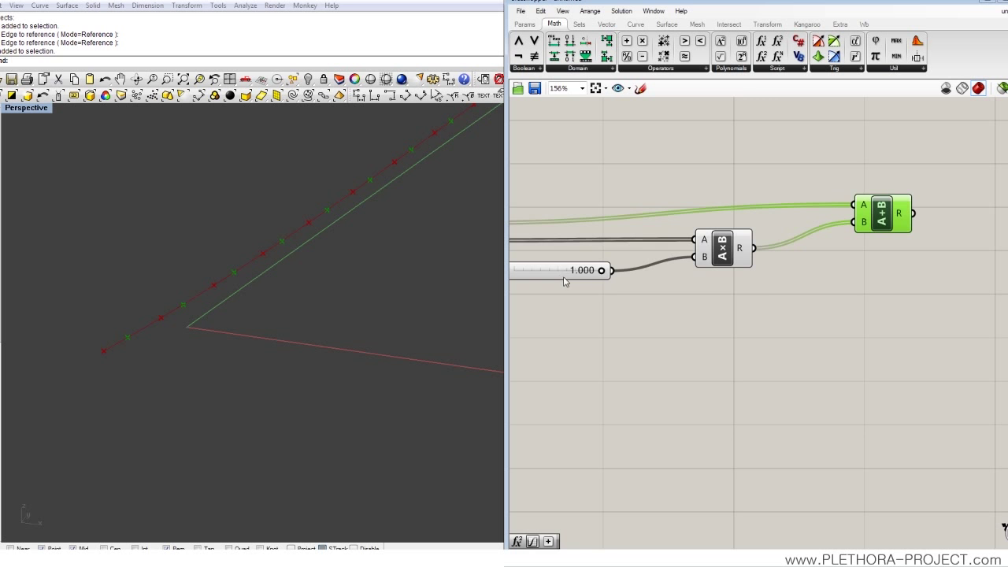
# - Move the Multiplication and Addition components closer to each other and to the upper Divide component
pyautogui.scroll(-3, 646, 272)
pyautogui.moveTo(745, 265); pyautogui.dragTo(714, 263, button='right')
pyautogui.moveTo(766, 250); pyautogui.dragTo(735, 251)
pyautogui.moveTo(863, 225); pyautogui.dragTo(802, 234)
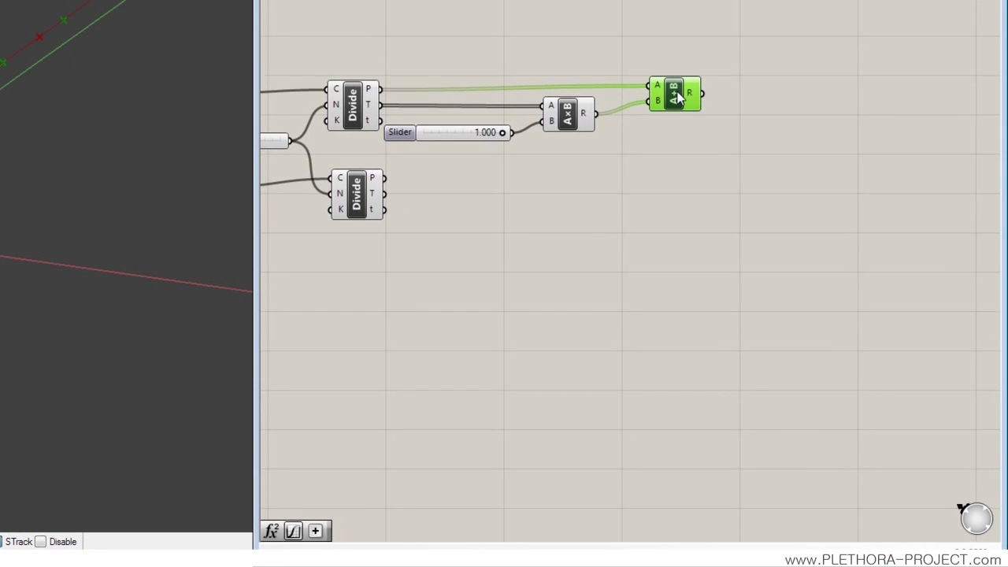
# - Raise the maximum of the slider feeding the Multiplication to 10.0 and set its value to 1.400
pyautogui.moveTo(420, 196); pyautogui.dragTo(429, 203, button='right')
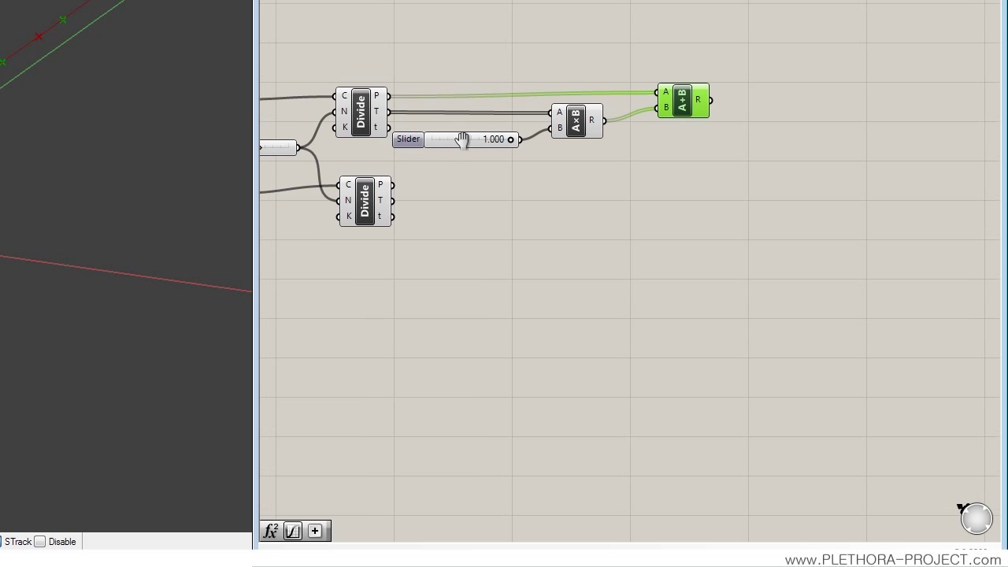
pyautogui.rightClick(462, 142)
pyautogui.click(513, 249)
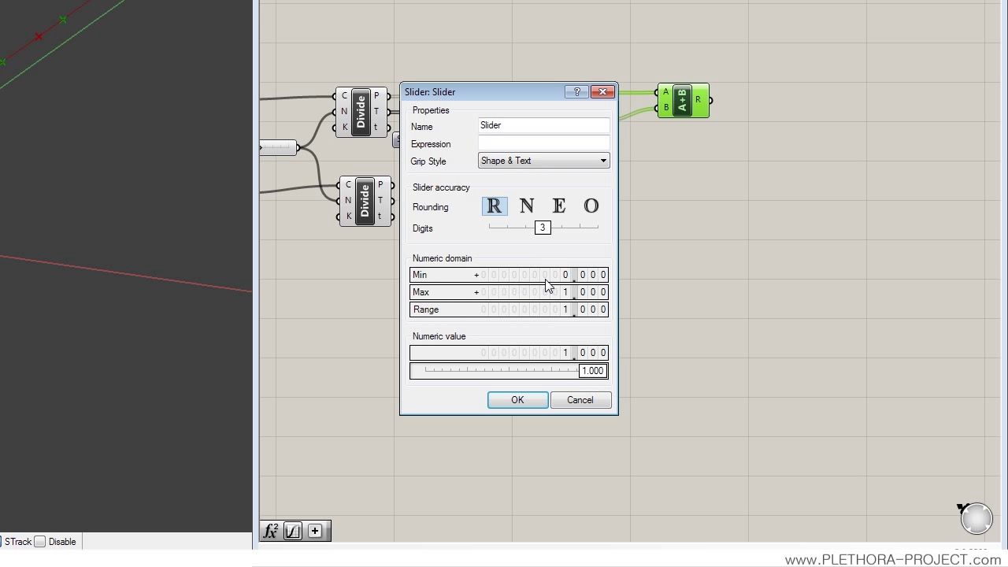
pyautogui.doubleClick(551, 290)
pyautogui.write('1')
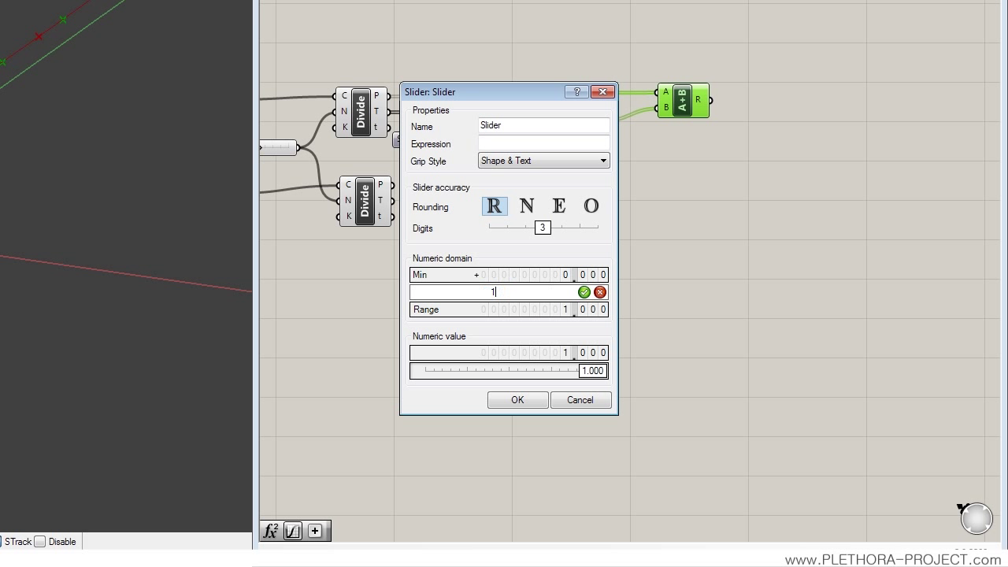
pyautogui.write('.0')
pyautogui.press('Return')
pyautogui.click(513, 400)
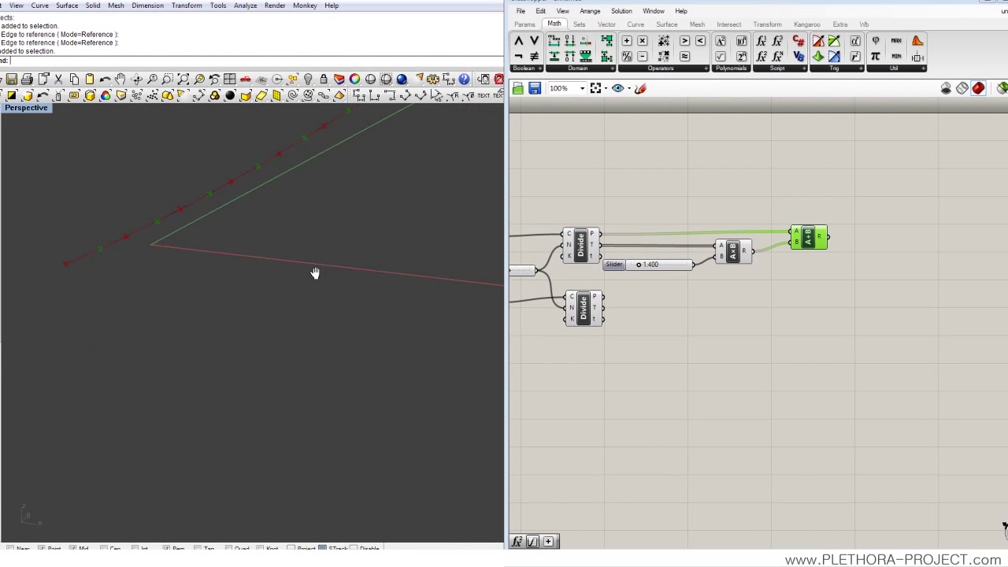
# - Duplicate the slider, Multiplication and Addition below the originals, and feed the copies with the lower Divide component's tangents T and points P
pyautogui.scroll(-10, 315, 273)
pyautogui.keyDown('shift'); pyautogui.moveTo(393, 263); pyautogui.dragTo(233, 265, button='right'); pyautogui.keyUp('shift')
pyautogui.moveTo(873, 321); pyautogui.dragTo(663, 183)
pyautogui.keyDown('alt'); pyautogui.moveTo(741, 259); pyautogui.dragTo(747, 319); pyautogui.keyUp('alt')
pyautogui.click(610, 306)
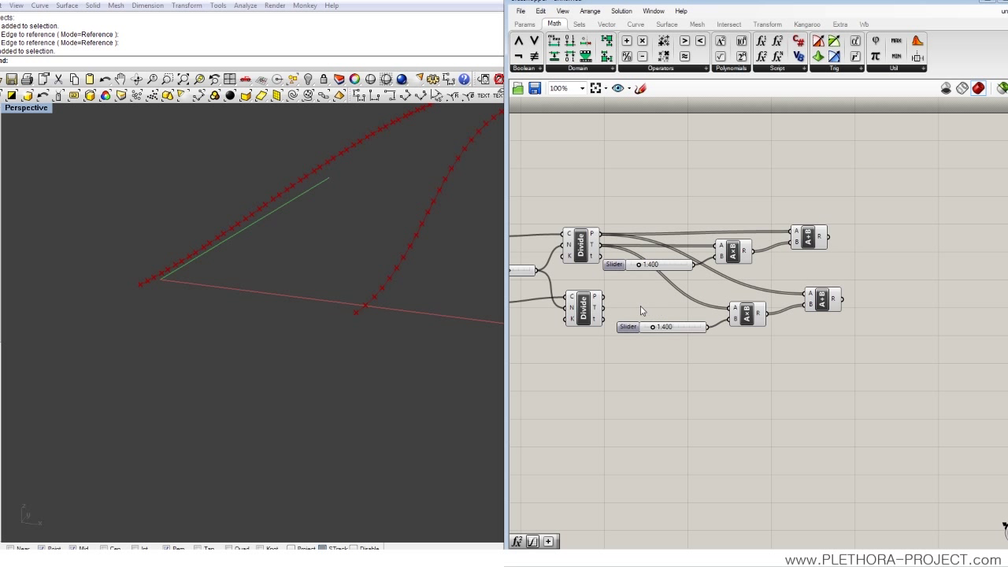
pyautogui.moveTo(604, 308); pyautogui.dragTo(732, 309)
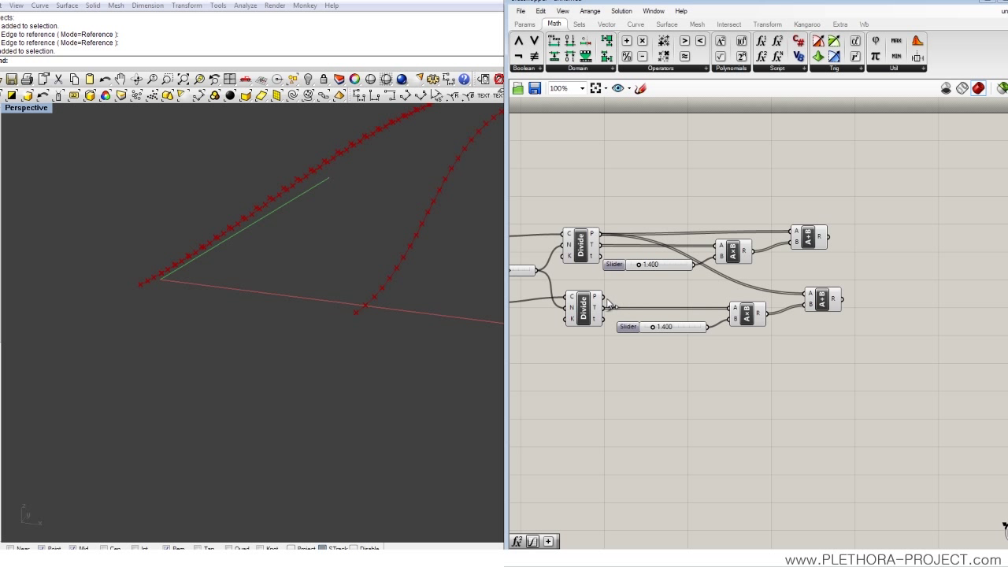
pyautogui.moveTo(603, 296); pyautogui.dragTo(806, 293)
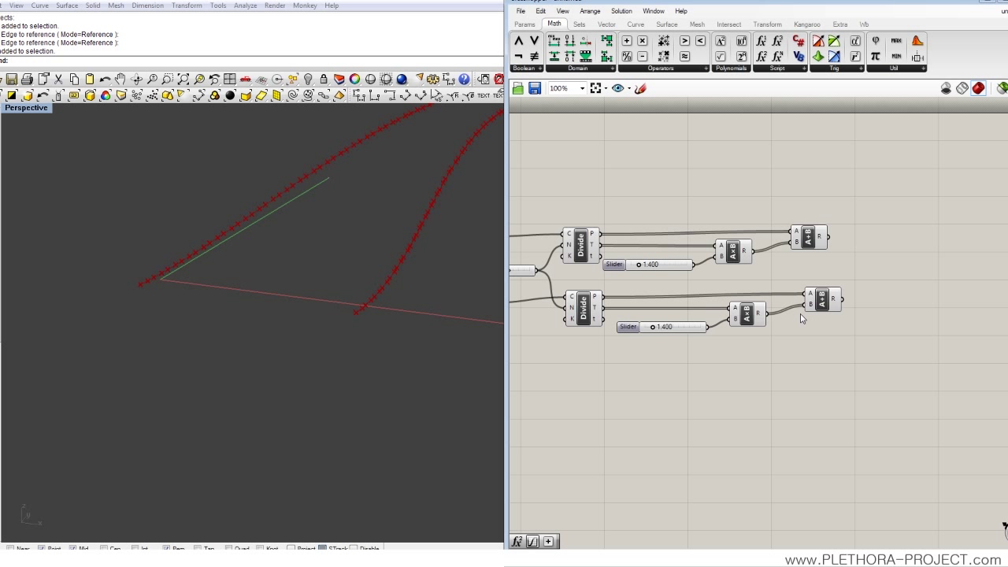
# - Highlight the Divide and Addition points on both curves for comparison, and set the lower scaling slider to 7.700 and the upper to 9.900
pyautogui.moveTo(349, 343); pyautogui.dragTo(428, 332, button='right')
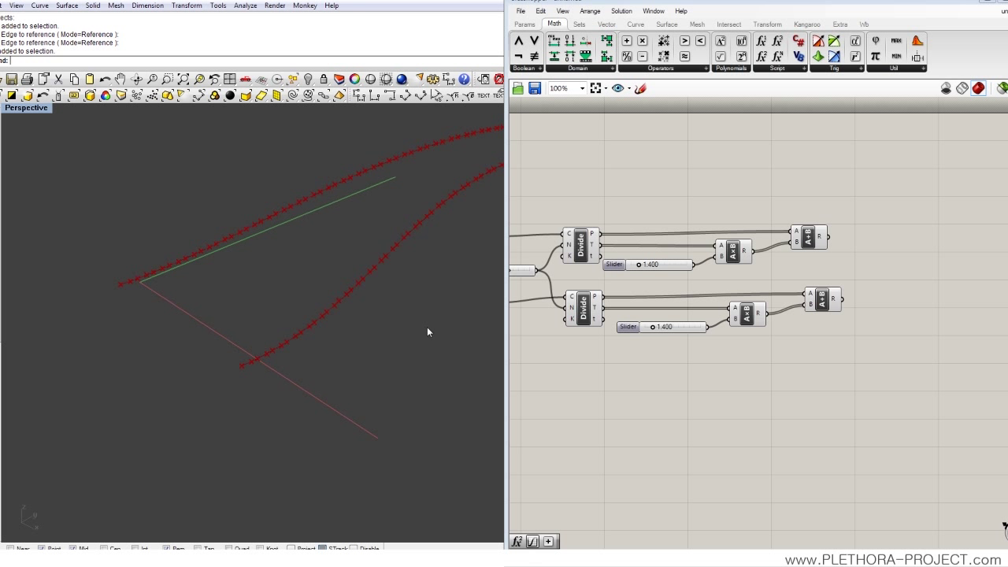
pyautogui.click(825, 303)
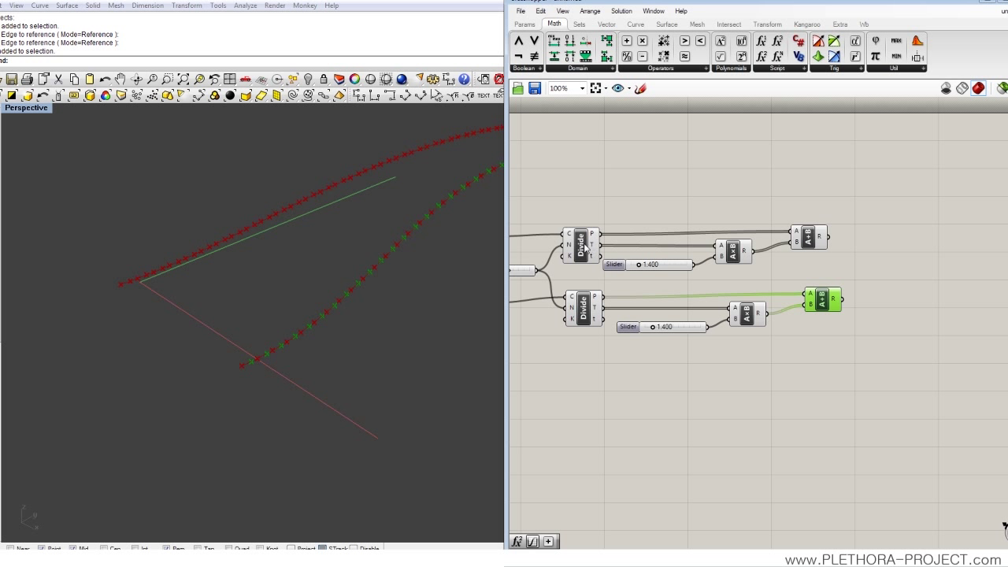
pyautogui.click(582, 245)
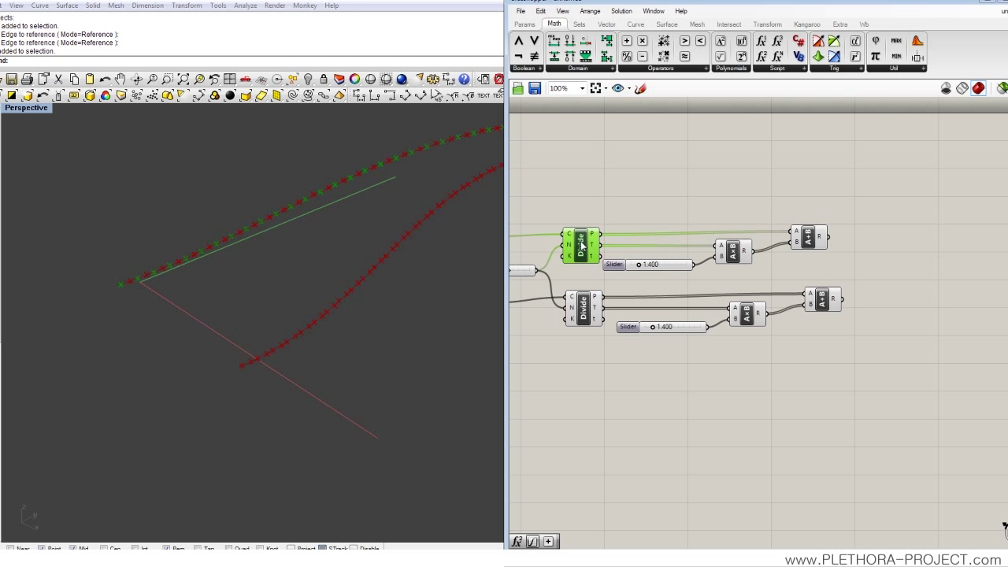
pyautogui.click(816, 242)
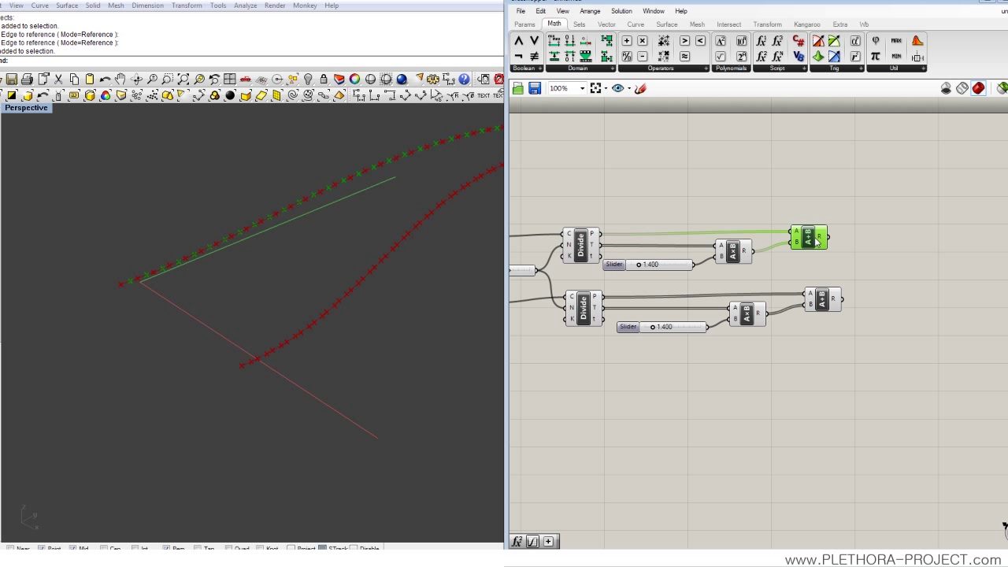
pyautogui.click(588, 315)
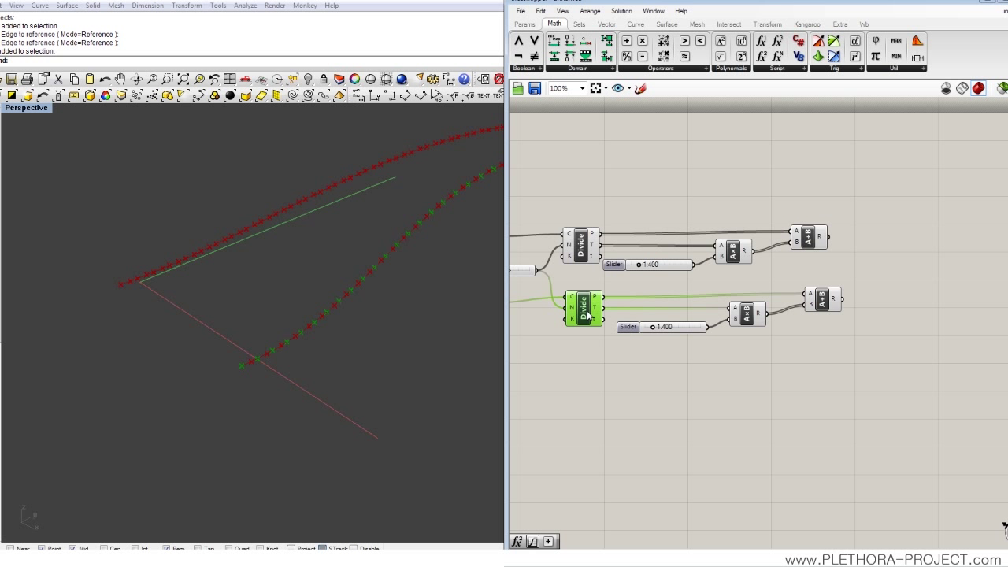
pyautogui.click(823, 302)
pyautogui.moveTo(653, 327); pyautogui.dragTo(688, 330)
pyautogui.moveTo(638, 265); pyautogui.dragTo(692, 267)
# - Add a two-point Line component and place it above the upper Addition component
pyautogui.moveTo(802, 272); pyautogui.dragTo(736, 281, button='right')
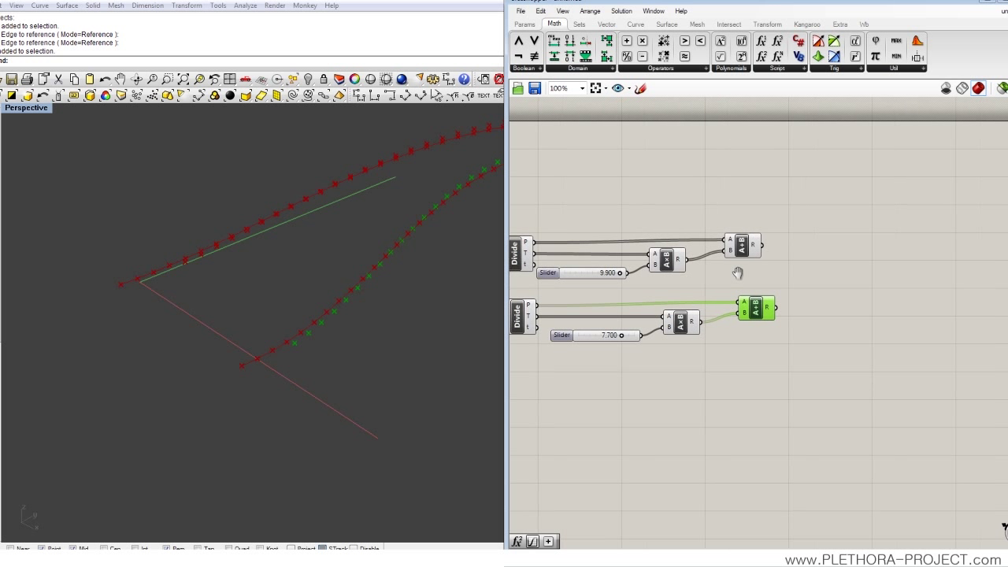
pyautogui.click(679, 212)
pyautogui.doubleClick(681, 201)
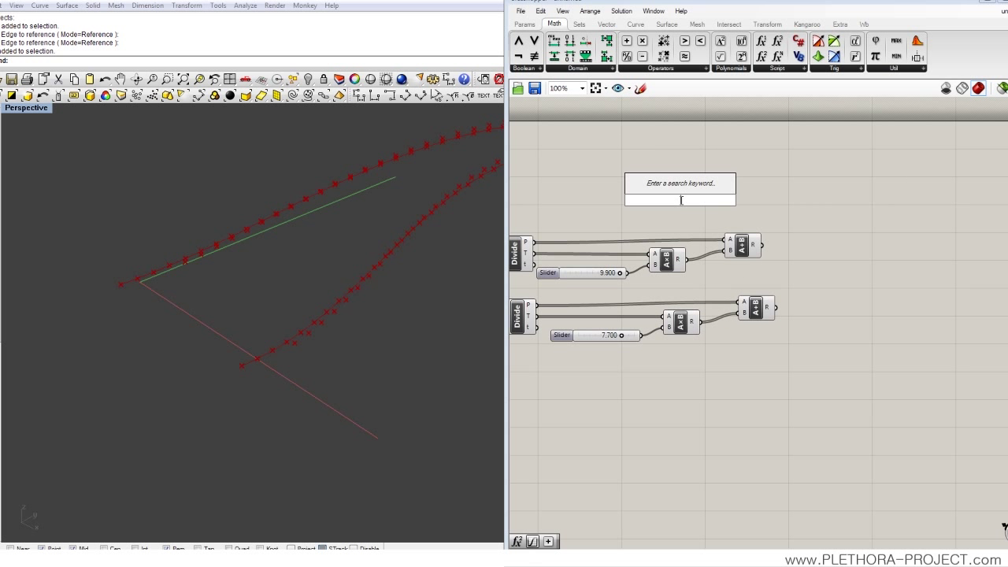
pyautogui.write('line')
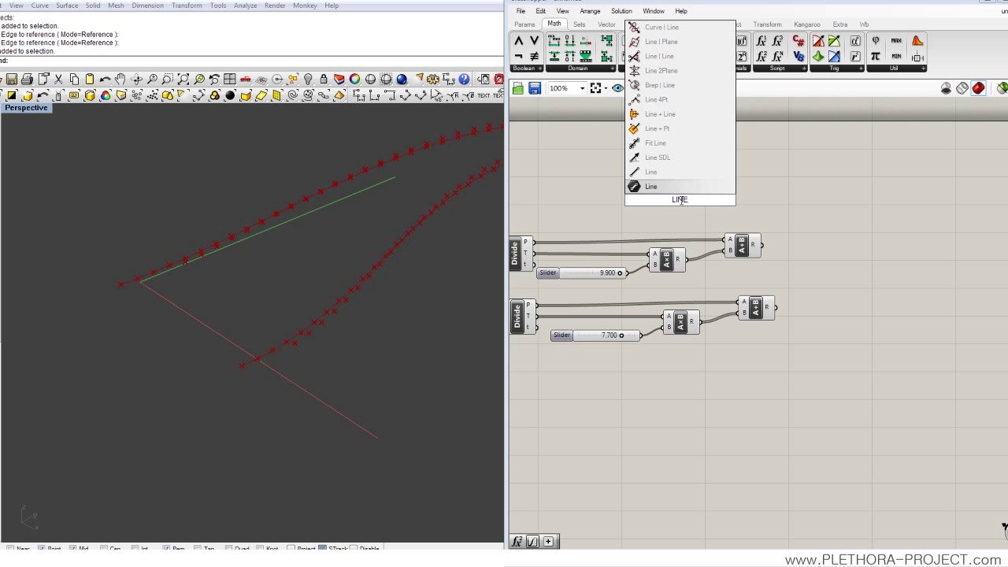
pyautogui.click(646, 172)
pyautogui.moveTo(678, 204); pyautogui.dragTo(768, 208)
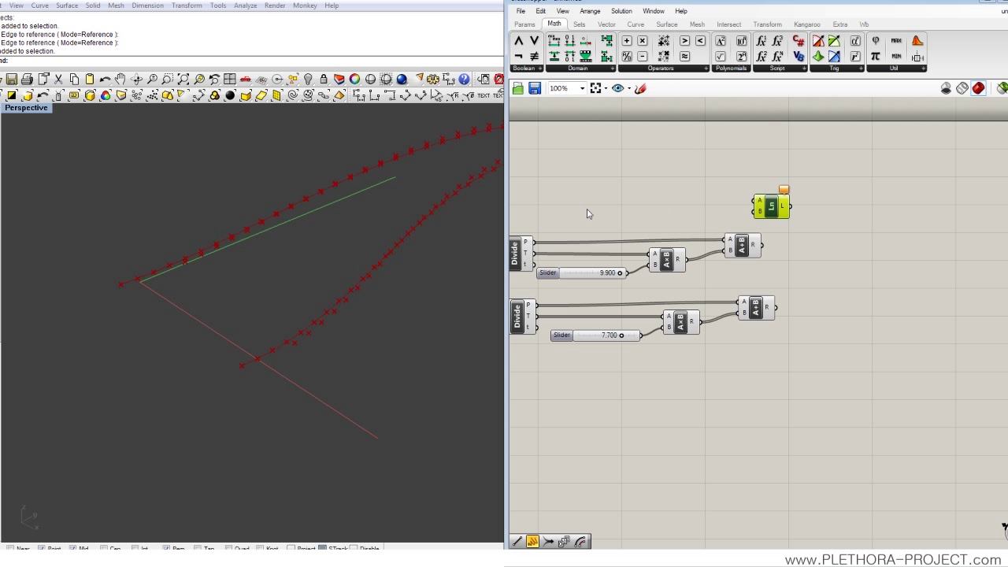
# - Connect the upper Divide component's points P to the Line's A input and the upper Addition result R to its B input
pyautogui.moveTo(536, 242); pyautogui.dragTo(850, 231)
pyautogui.click(770, 249)
pyautogui.moveTo(768, 252); pyautogui.dragTo(837, 232)
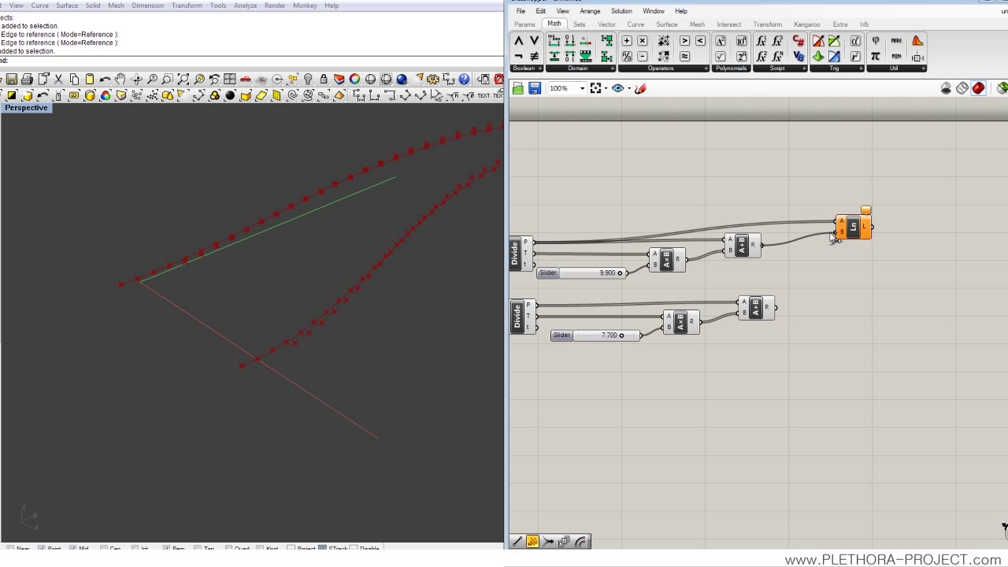
pyautogui.moveTo(410, 161); pyautogui.dragTo(392, 236, button='right')
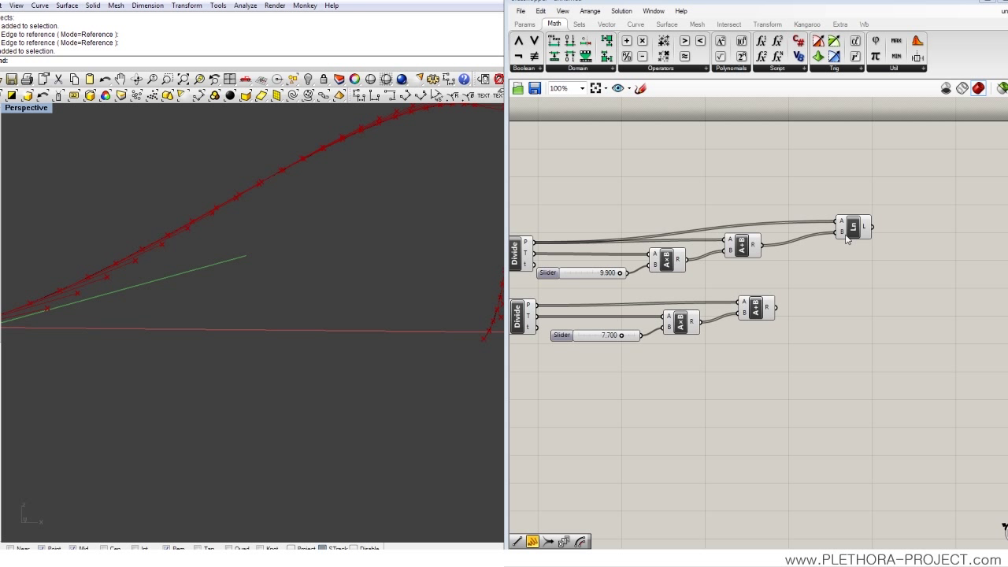
# - Duplicate the Line component for the second curve and connect the lower Addition result R to B and the lower Divide points P to A
pyautogui.scroll(2, 608, 352)
pyautogui.click(913, 195)
pyautogui.keyDown('alt'); pyautogui.moveTo(898, 197); pyautogui.dragTo(899, 294); pyautogui.keyUp('alt')
pyautogui.moveTo(818, 296); pyautogui.dragTo(893, 300)
pyautogui.moveTo(626, 321); pyautogui.dragTo(690, 309, button='right')
pyautogui.moveTo(584, 280); pyautogui.dragTo(977, 268)
# - Examine the tangent lines along both curves in the Perspective viewport from several angles
pyautogui.moveTo(326, 275); pyautogui.dragTo(209, 295, button='right')
pyautogui.moveTo(161, 298); pyautogui.dragTo(161, 251, button='right')
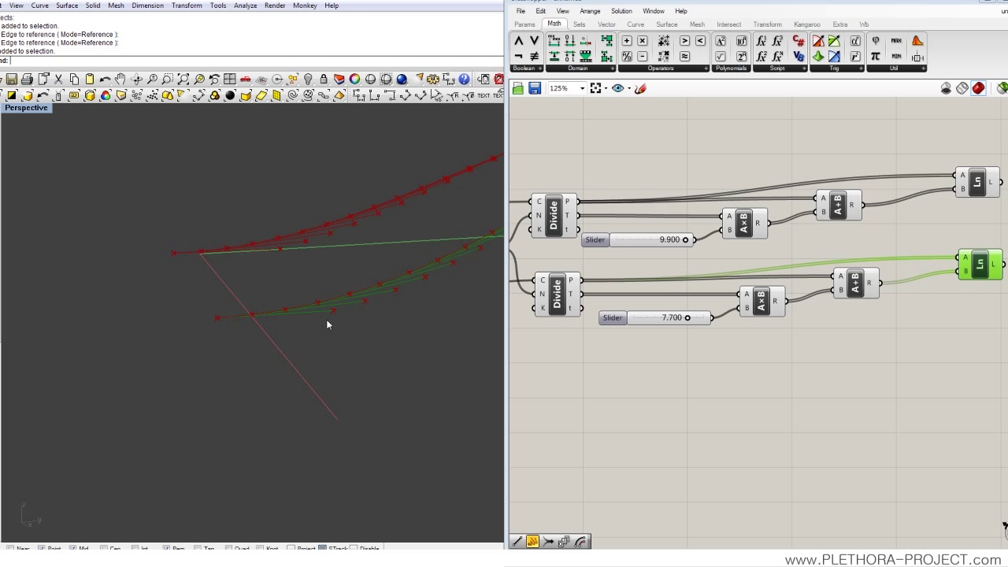
pyautogui.moveTo(336, 272); pyautogui.dragTo(400, 276, button='right')
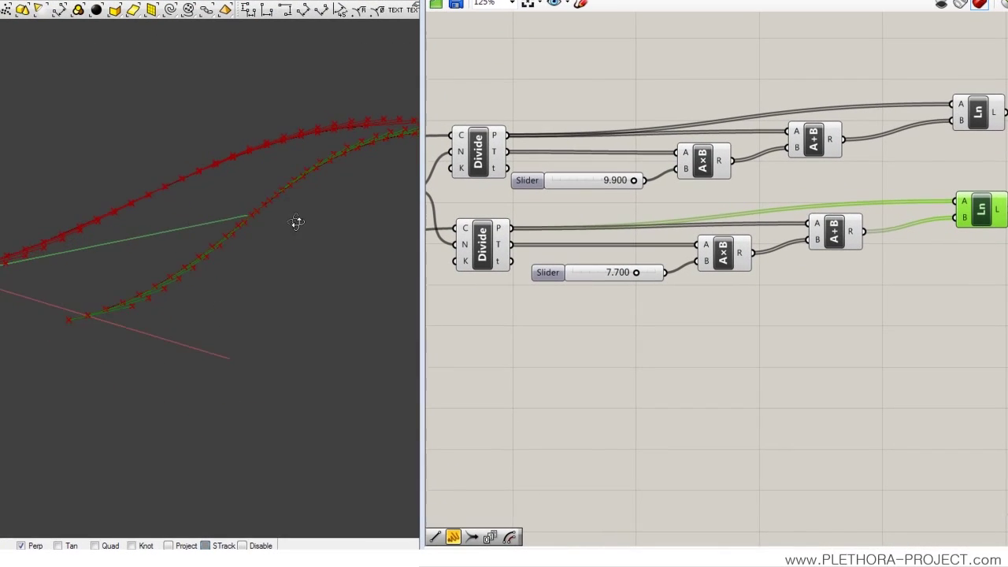
pyautogui.moveTo(296, 223)
pyautogui.mouseDown(button='right')
pyautogui.moveTo(322, 214)
pyautogui.moveTo(254, 209)
pyautogui.moveTo(315, 218)
pyautogui.moveTo(304, 229)
pyautogui.mouseUp(button='right')
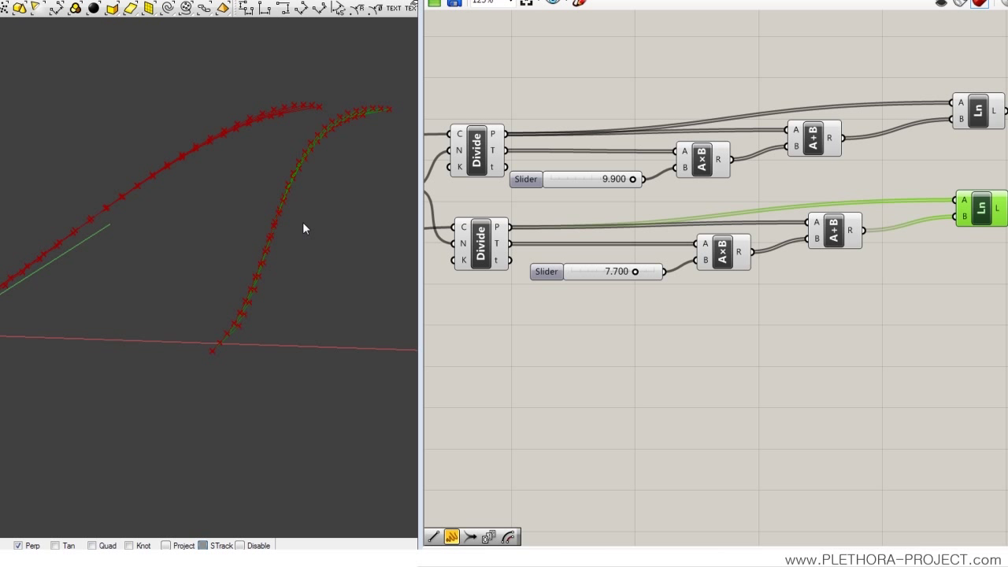
pyautogui.moveTo(303, 223); pyautogui.dragTo(177, 296, button='right')
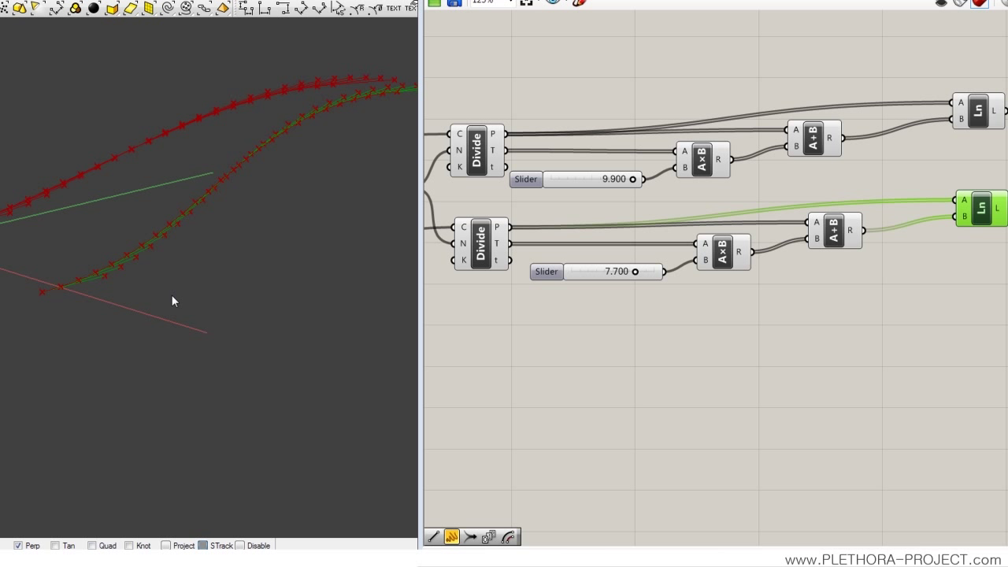
pyautogui.moveTo(103, 250); pyautogui.dragTo(145, 205, button='right')
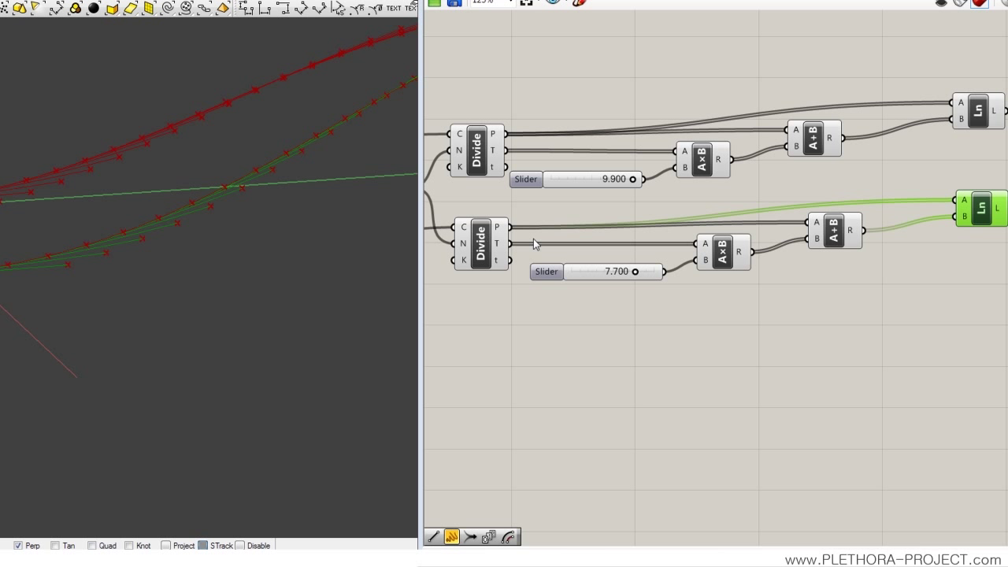
# - Add a Merge component and place it beyond the two Line components
pyautogui.moveTo(977, 207); pyautogui.dragTo(736, 214, button='right')
pyautogui.moveTo(827, 203); pyautogui.dragTo(747, 208, button='right')
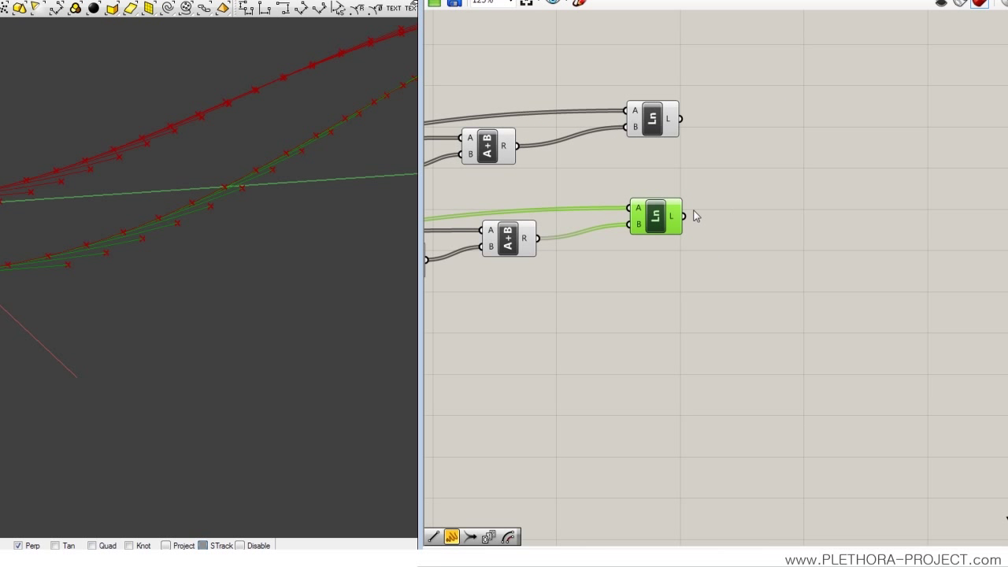
pyautogui.moveTo(658, 220); pyautogui.dragTo(662, 218)
pyautogui.moveTo(582, 189); pyautogui.dragTo(722, 204, button='right')
pyautogui.moveTo(624, 208)
pyautogui.mouseDown(button='right')
pyautogui.moveTo(749, 207)
pyautogui.moveTo(623, 192)
pyautogui.mouseUp(button='right')
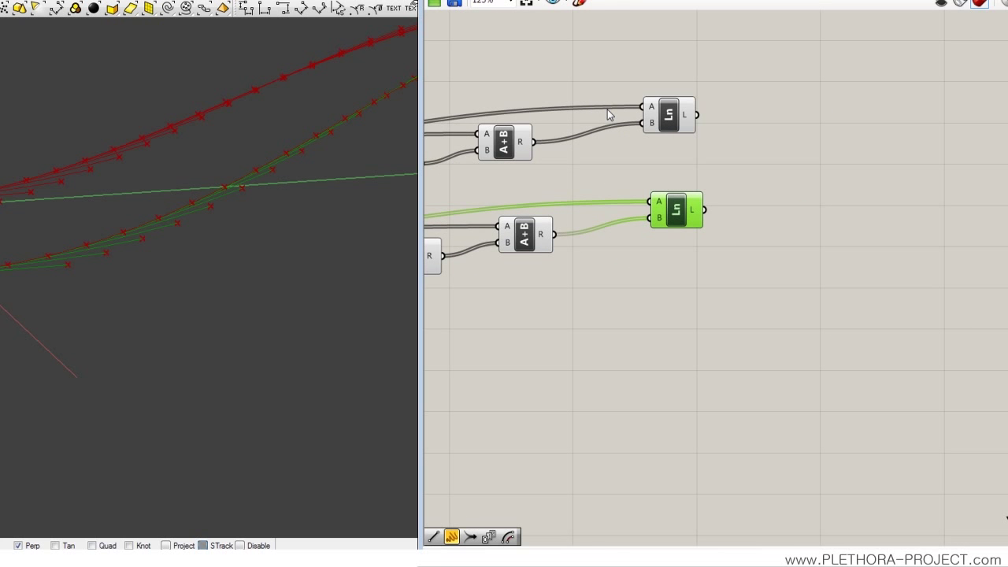
pyautogui.doubleClick(761, 134)
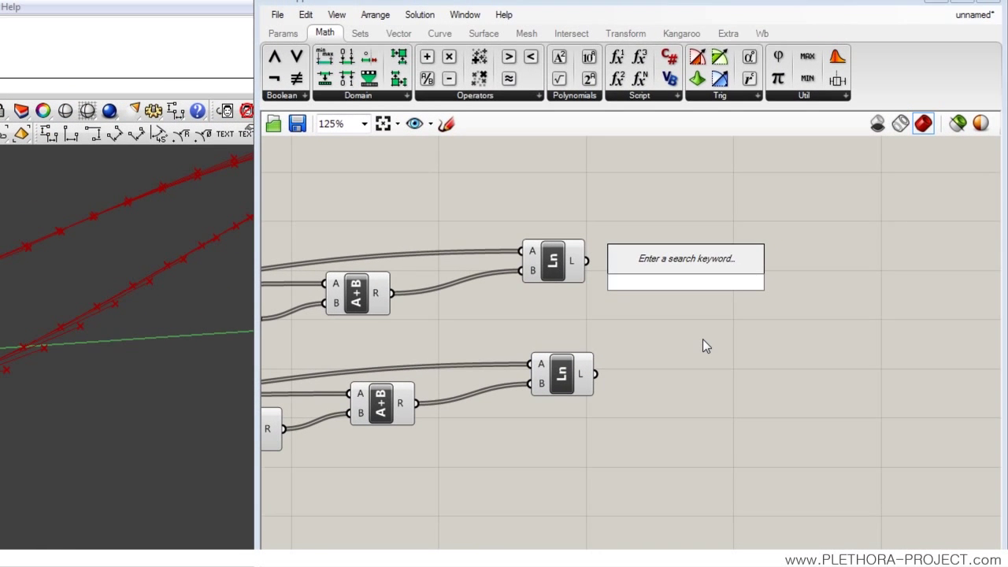
pyautogui.write('MERGE')
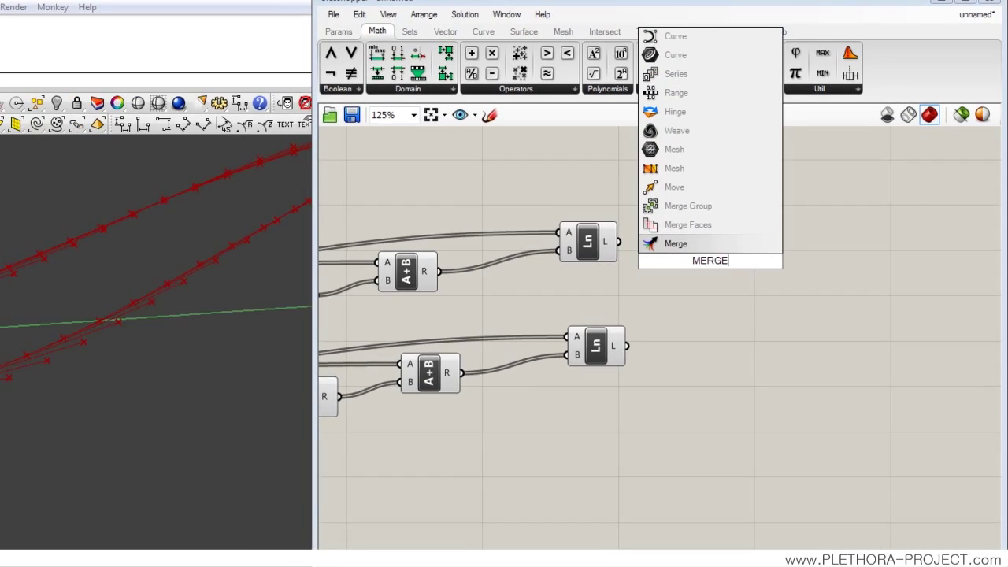
pyautogui.click(700, 246)
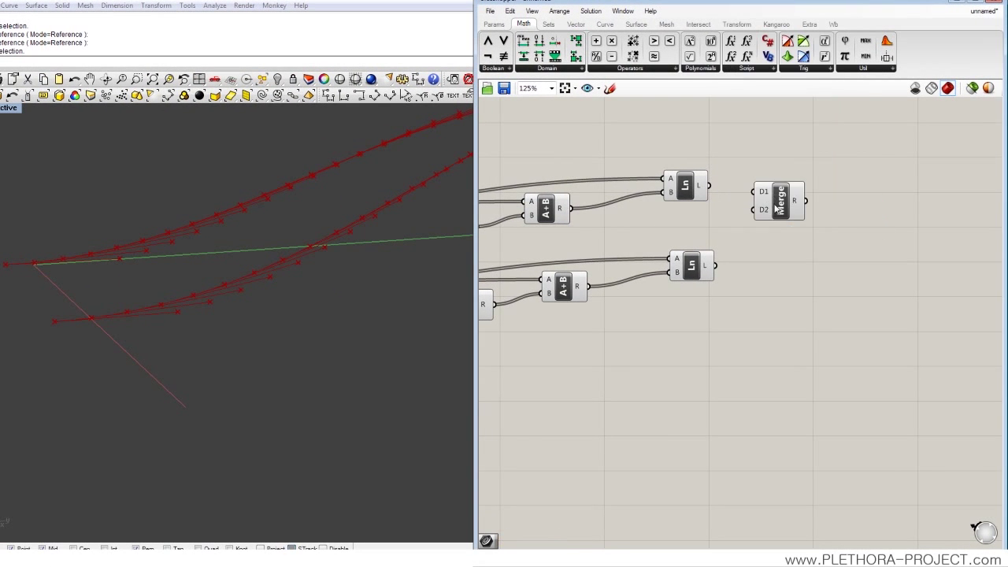
pyautogui.moveTo(776, 209); pyautogui.dragTo(828, 257)
# - Connect the upper Divide component's points P to the Merge input D1 and the upper Addition result R to D2
pyautogui.moveTo(755, 264); pyautogui.dragTo(815, 254, button='right')
pyautogui.moveTo(627, 243); pyautogui.dragTo(720, 242, button='right')
pyautogui.moveTo(595, 247); pyautogui.dragTo(704, 249, button='right')
pyautogui.moveTo(811, 249); pyautogui.dragTo(707, 267, button='right')
pyautogui.scroll(-1, 707, 266)
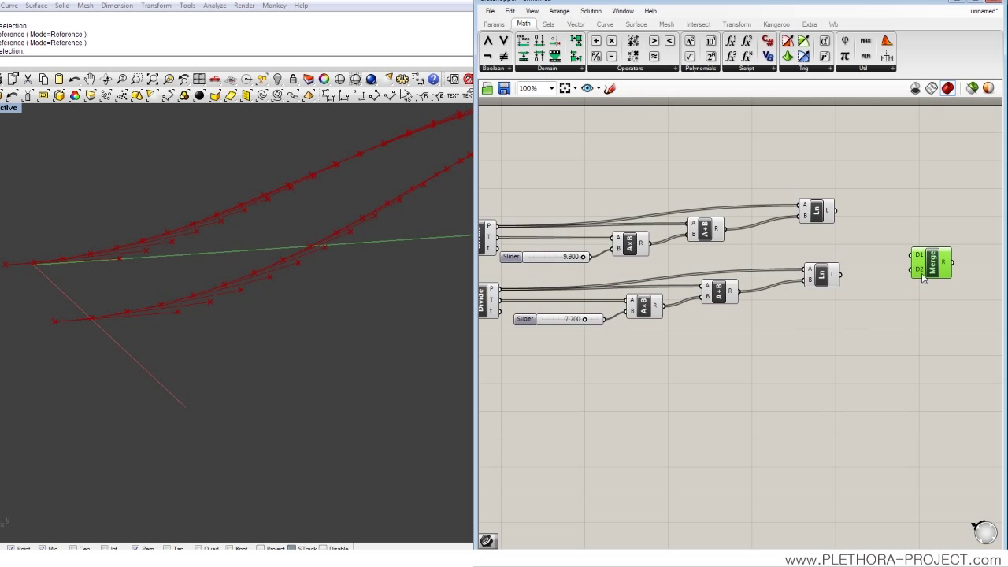
pyautogui.scroll(-1, 924, 278)
pyautogui.moveTo(582, 236); pyautogui.dragTo(931, 192)
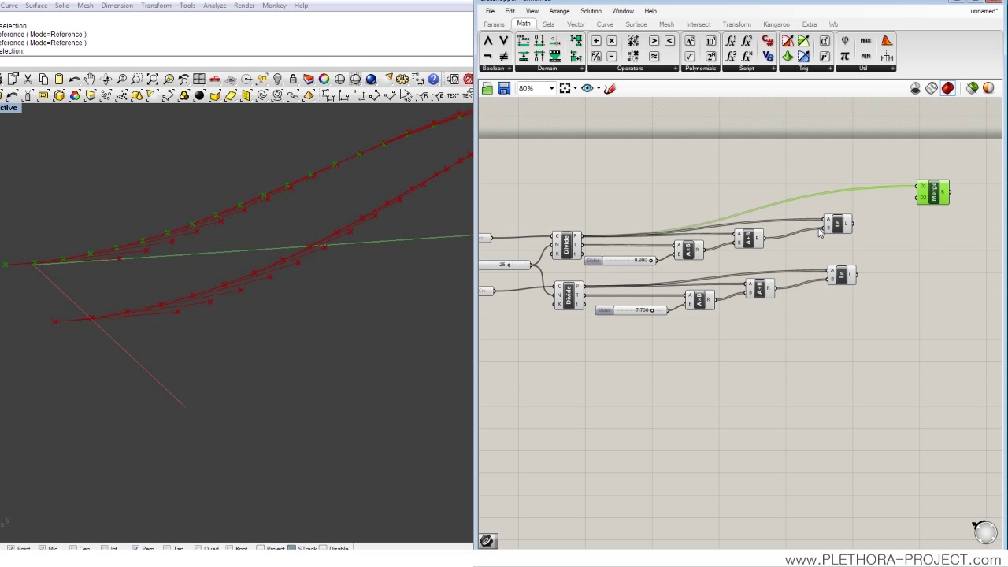
pyautogui.moveTo(762, 237); pyautogui.dragTo(915, 199)
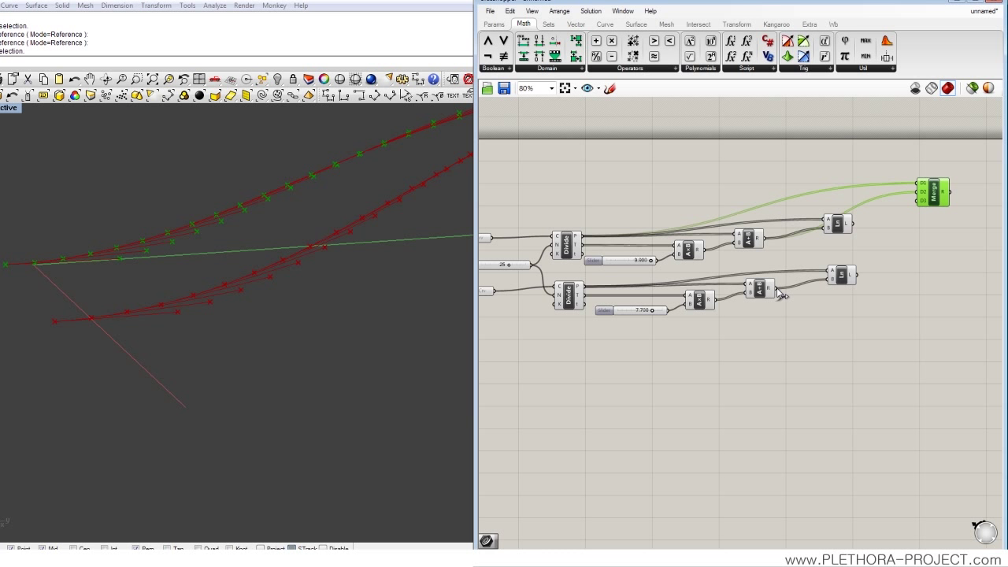
# - Connect the lower Addition result R to Merge input D3 and the lower Divide points P to D4, and move the Merge component lower
pyautogui.moveTo(776, 288); pyautogui.dragTo(923, 197)
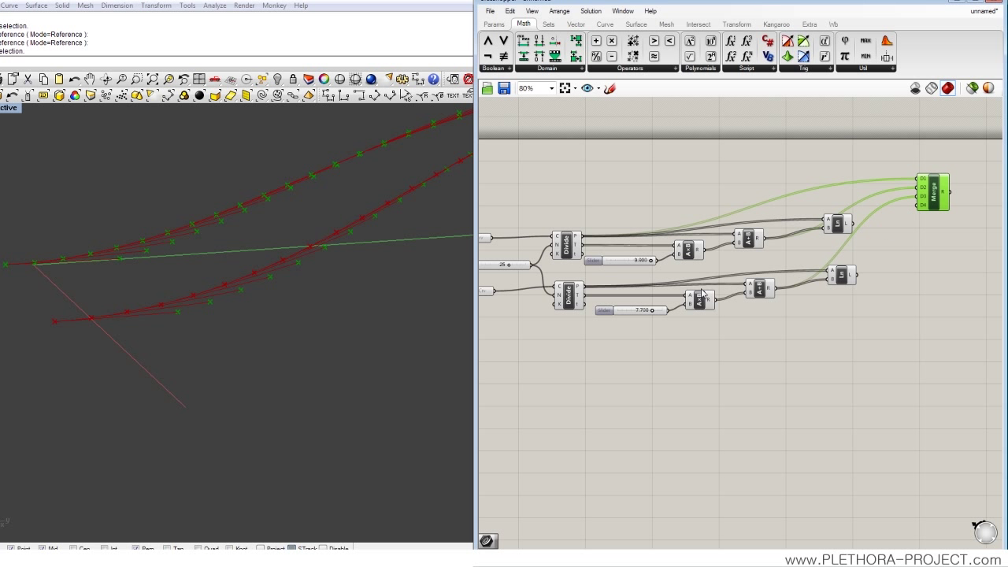
pyautogui.moveTo(584, 286); pyautogui.dragTo(925, 205)
pyautogui.moveTo(900, 60); pyautogui.dragTo(959, 139)
pyautogui.moveTo(833, 165); pyautogui.dragTo(639, 155, button='right')
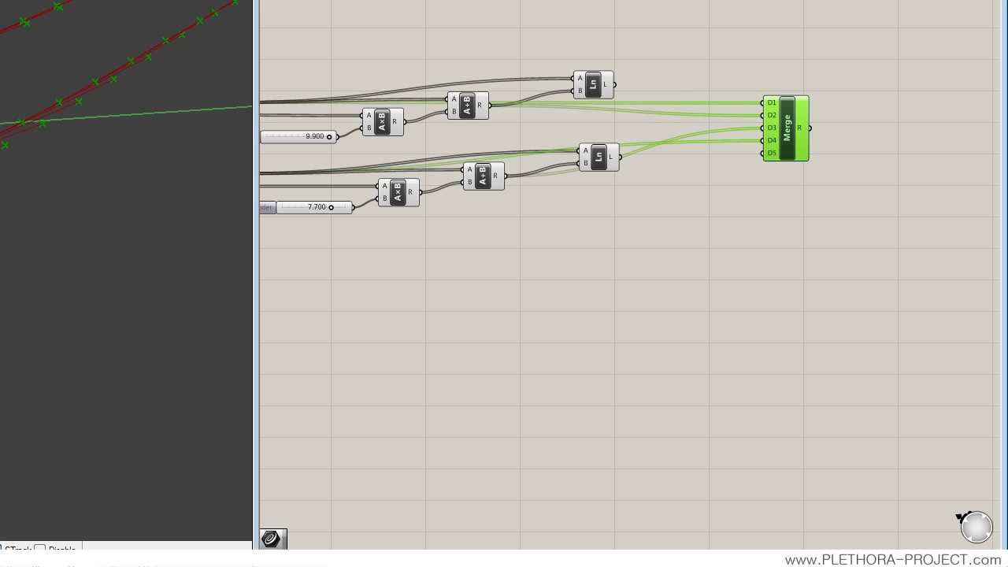
pyautogui.moveTo(350, 271); pyautogui.dragTo(613, 271, button='right')
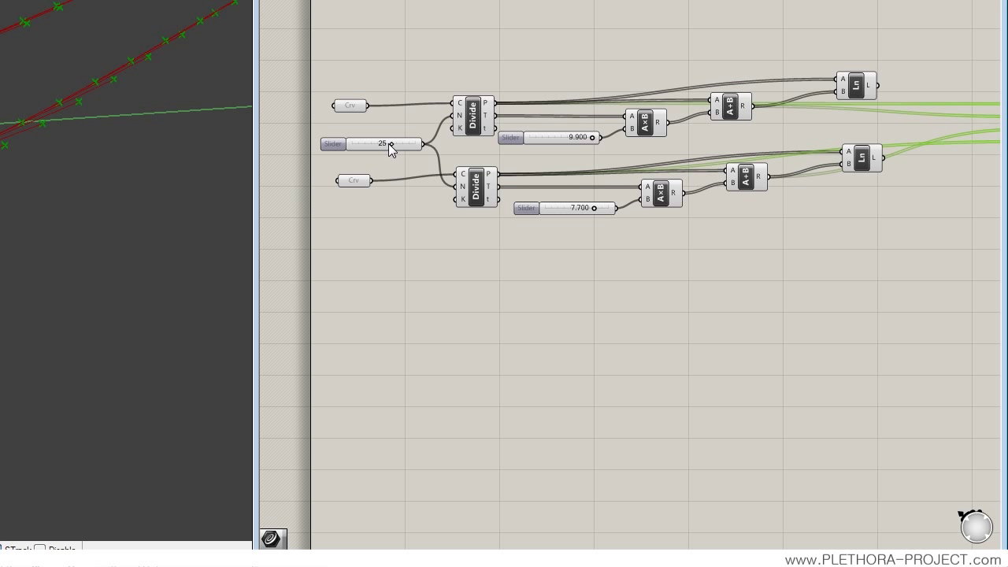
# - Set the shared division count slider feeding both Divide components to 4
pyautogui.moveTo(386, 144); pyautogui.dragTo(359, 147)
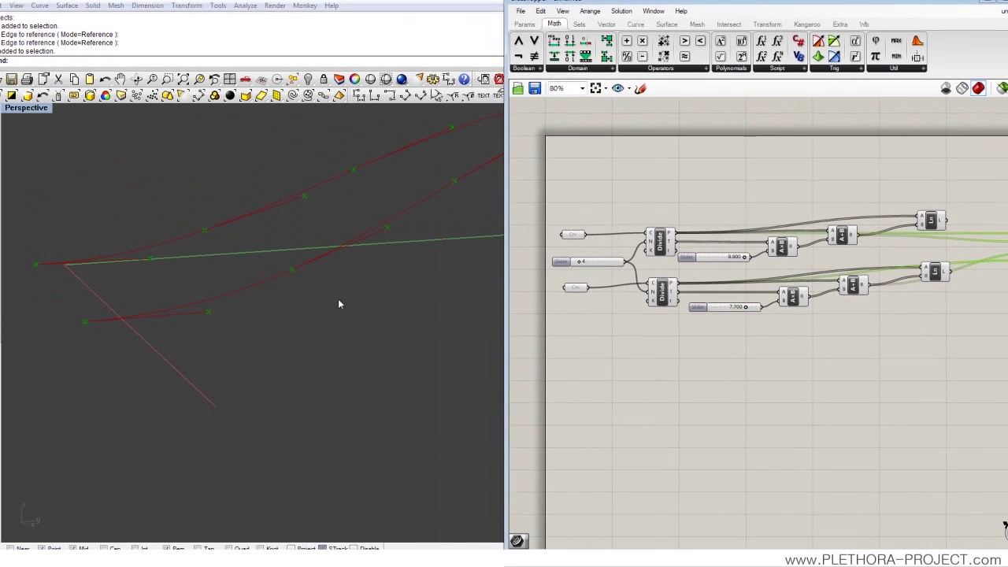
pyautogui.moveTo(338, 304); pyautogui.dragTo(177, 306, button='right')
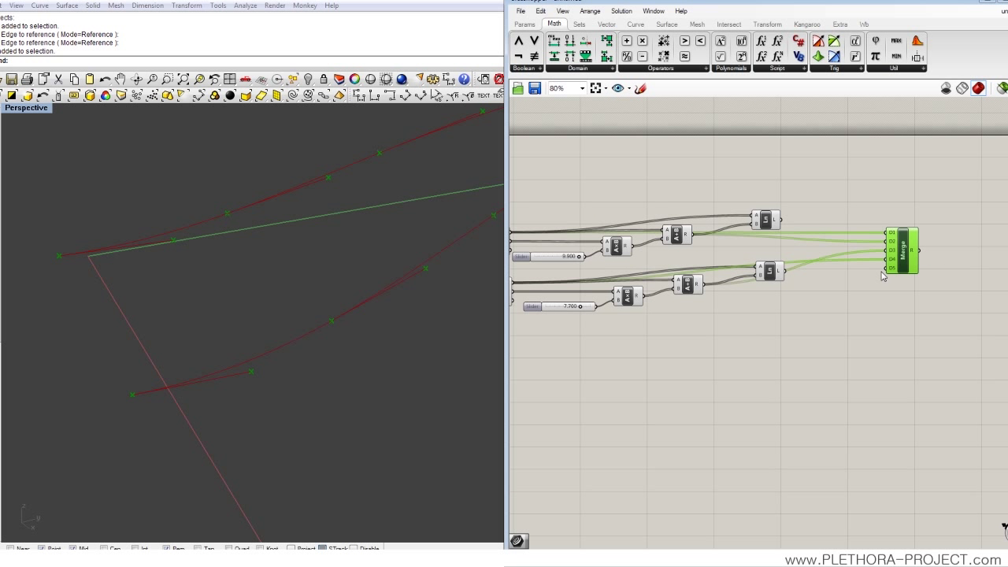
# - Move the lower Line component down and the upper Line component up, and bring the Merge component closer to the Addition components
pyautogui.click(769, 274)
pyautogui.moveTo(770, 276); pyautogui.dragTo(775, 330)
pyautogui.moveTo(768, 221); pyautogui.dragTo(768, 180)
pyautogui.moveTo(665, 314); pyautogui.dragTo(722, 299, button='right')
pyautogui.moveTo(949, 251); pyautogui.dragTo(861, 252)
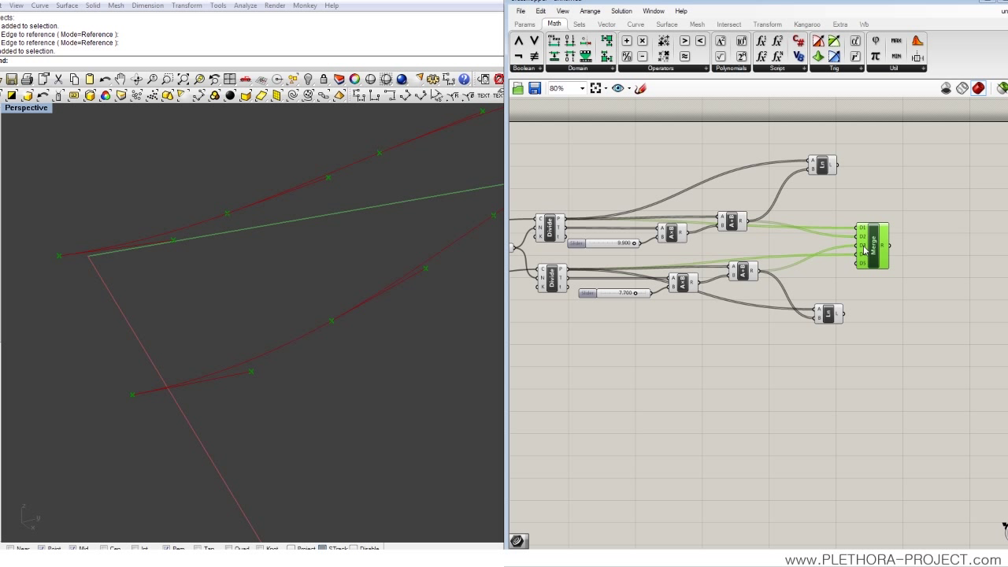
# - Shift the lower Addition, Multiplication and number slider slightly closer to the lower Divide component
pyautogui.moveTo(742, 272); pyautogui.dragTo(679, 292)
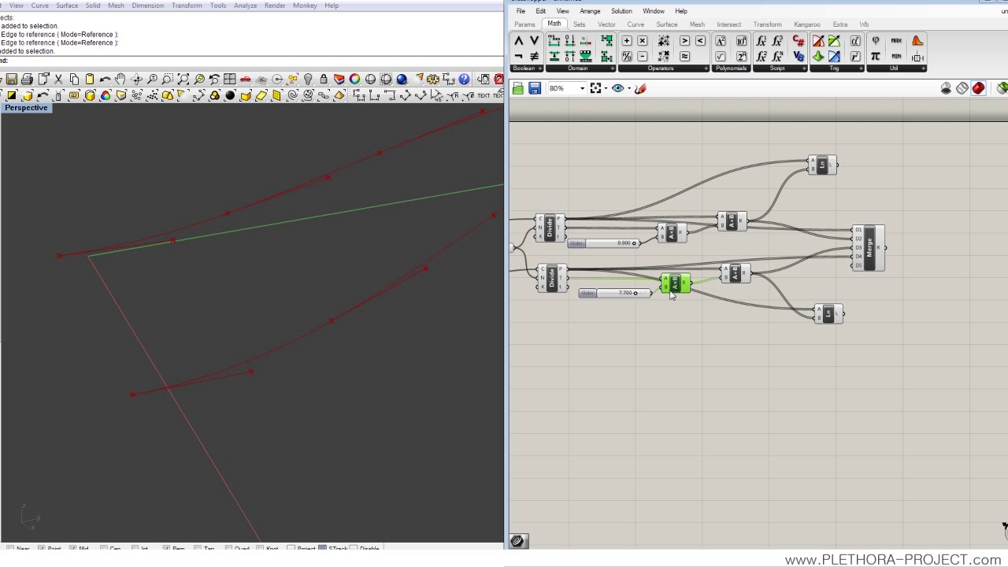
pyautogui.moveTo(601, 297); pyautogui.dragTo(593, 297)
pyautogui.moveTo(758, 263); pyautogui.dragTo(728, 271, button='right')
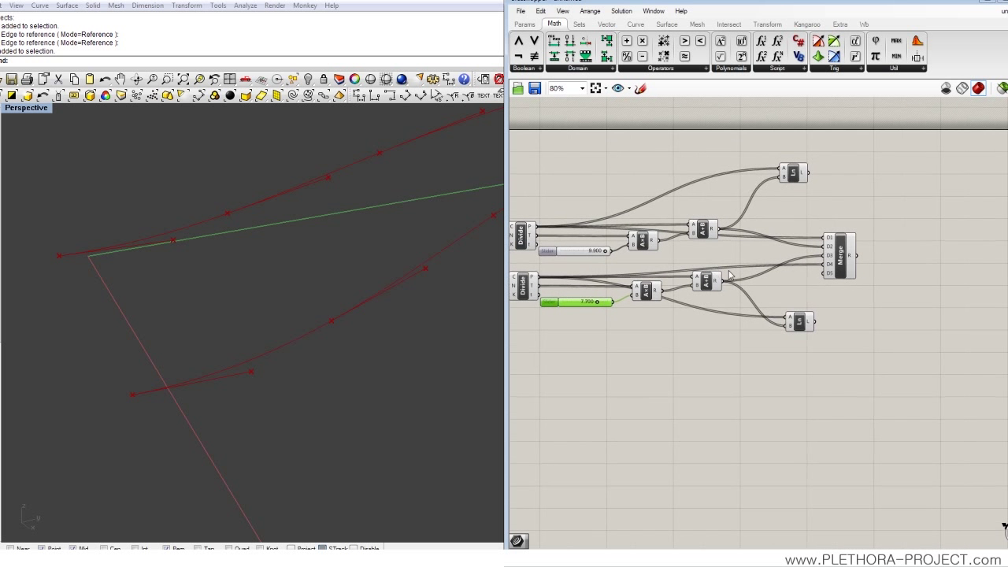
pyautogui.click(839, 258)
pyautogui.moveTo(839, 257); pyautogui.dragTo(790, 251, button='right')
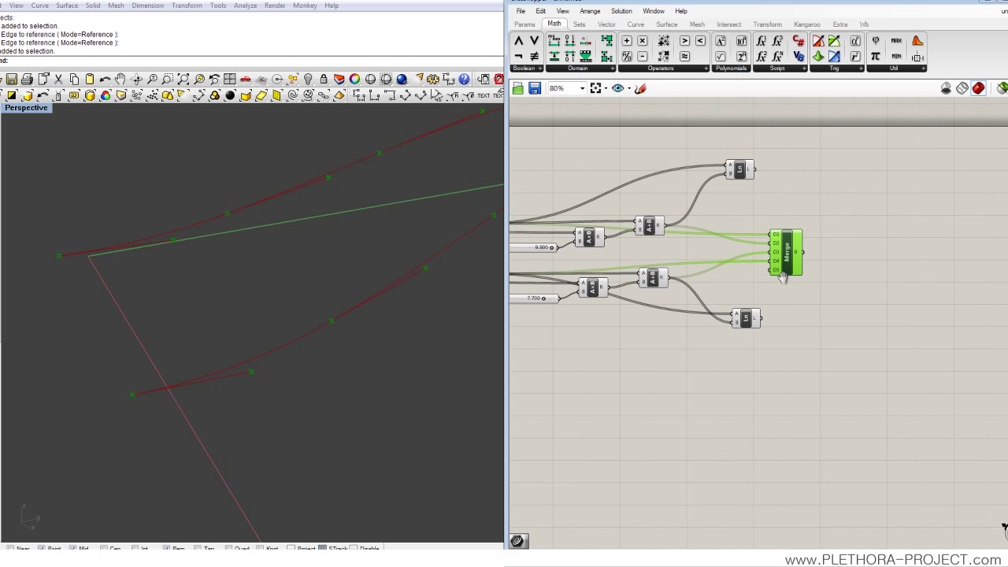
pyautogui.click(523, 25)
pyautogui.moveTo(720, 58); pyautogui.dragTo(1007, 408)
pyautogui.scroll(3, 887, 346)
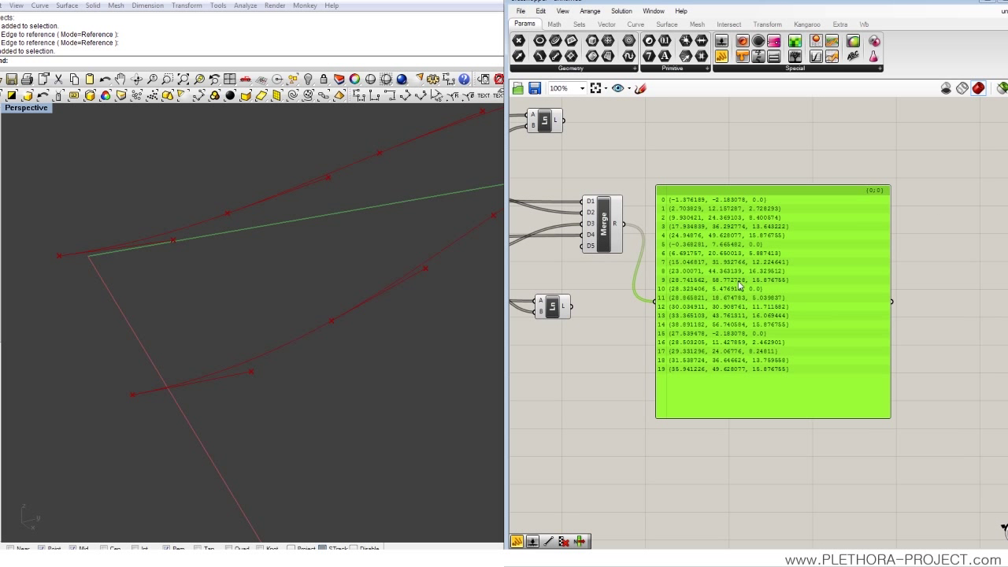
pyautogui.moveTo(447, 276); pyautogui.dragTo(134, 312, button='right')
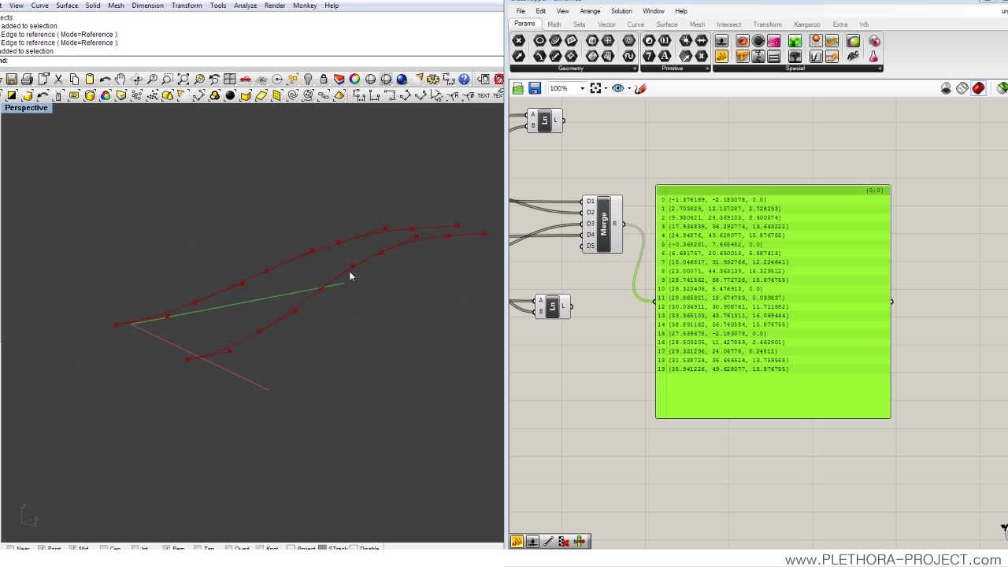
pyautogui.moveTo(404, 330); pyautogui.dragTo(400, 267, button='right')
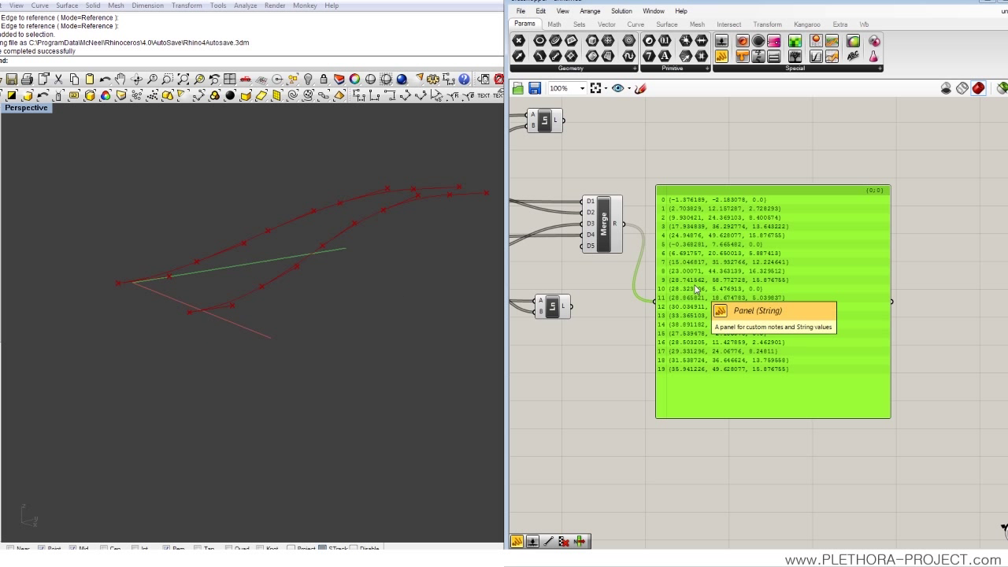
pyautogui.moveTo(693, 293); pyautogui.dragTo(768, 290, button='right')
pyautogui.press('Delete')
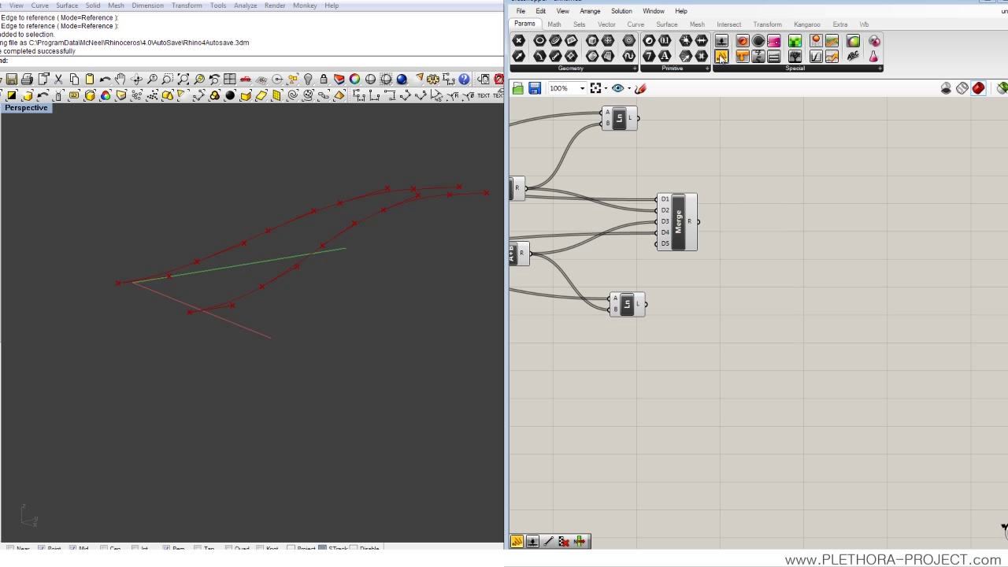
# - Add a Panel beyond the Merge component, connect the Merge result R to it, and enlarge it to show the whole point list
pyautogui.moveTo(721, 56); pyautogui.dragTo(762, 219)
pyautogui.moveTo(698, 221); pyautogui.dragTo(764, 202)
pyautogui.moveTo(848, 227); pyautogui.dragTo(990, 396)
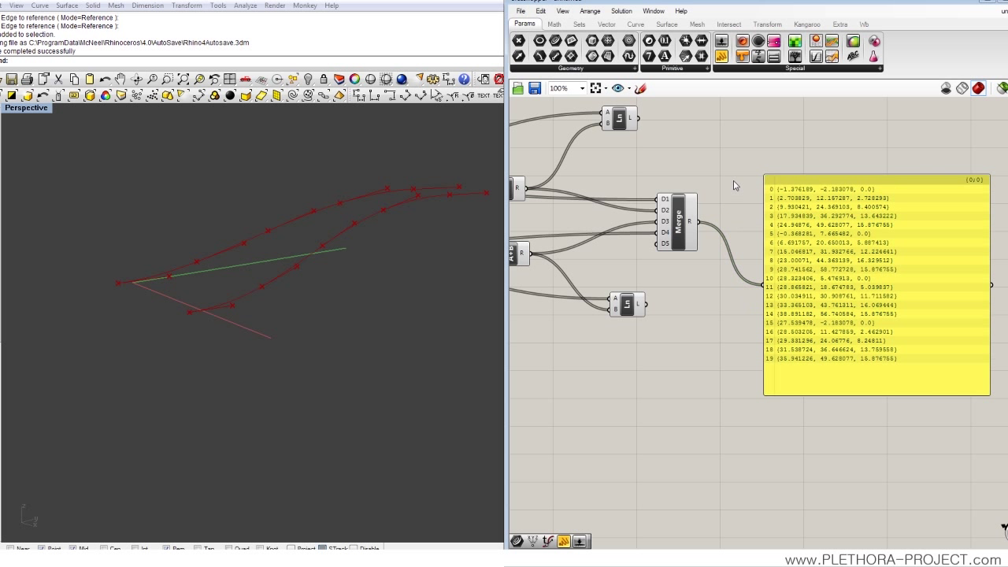
pyautogui.doubleClick(733, 183)
pyautogui.write('curve')
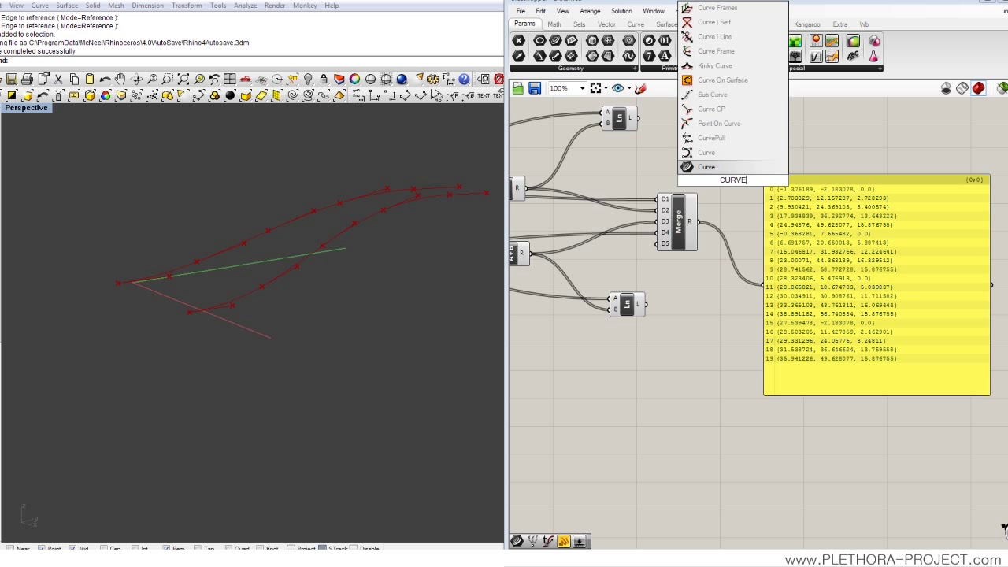
pyautogui.click(704, 152)
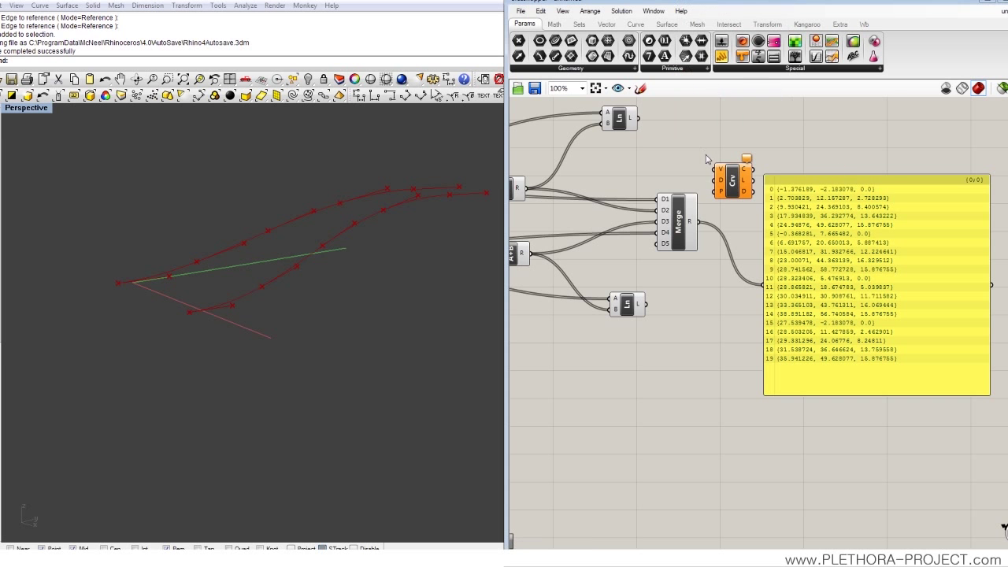
pyautogui.moveTo(730, 180); pyautogui.dragTo(741, 179)
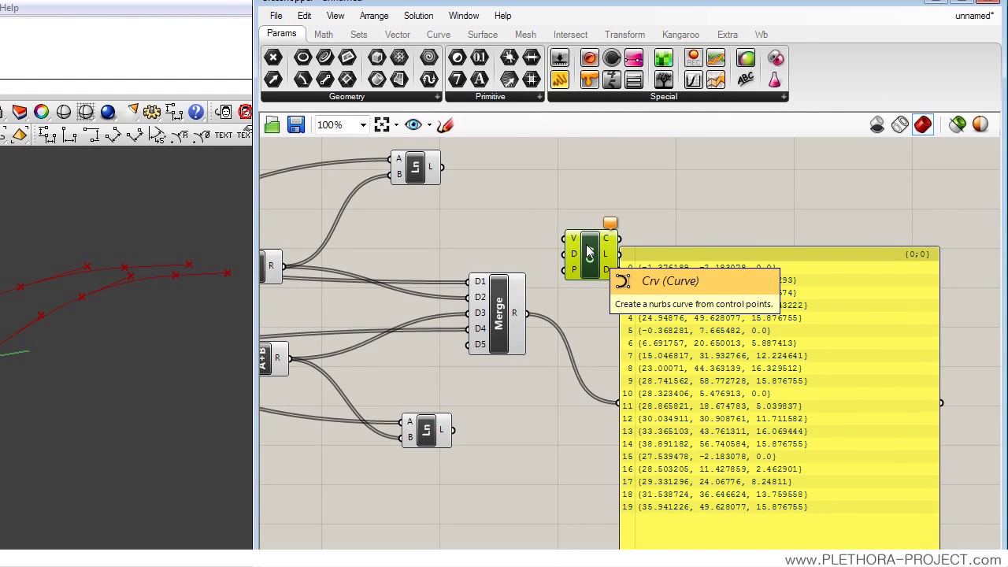
pyautogui.press('Delete')
# - Add a Curve component that builds a nurbs curve from control points and connect the Merge result R to its V input
pyautogui.doubleClick(548, 229)
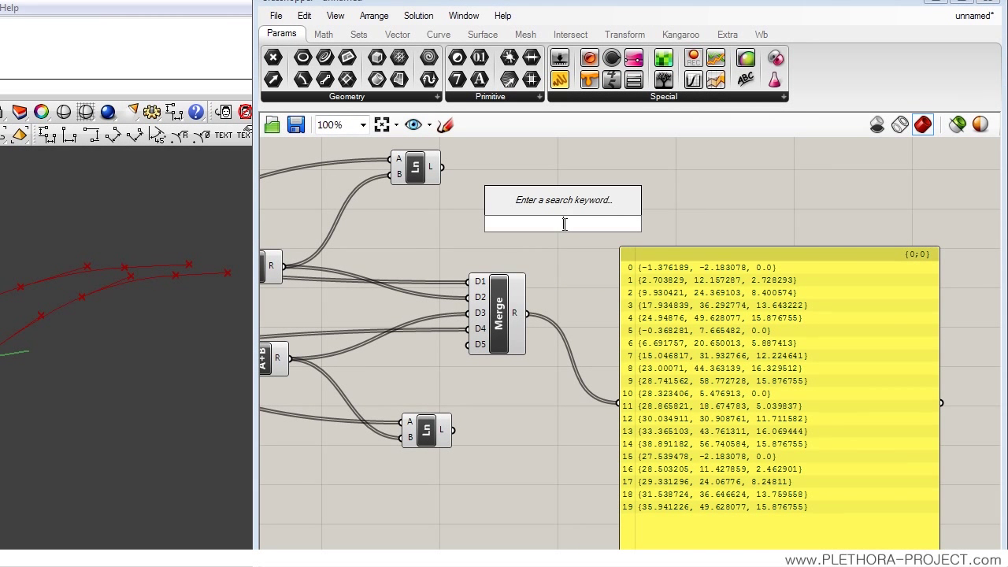
pyautogui.write('CURVE')
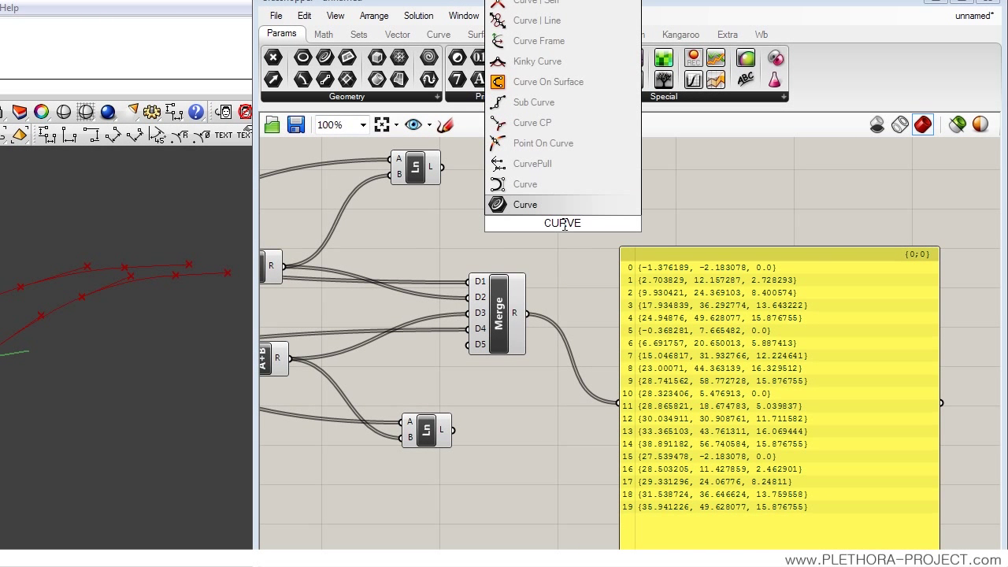
pyautogui.click(520, 185)
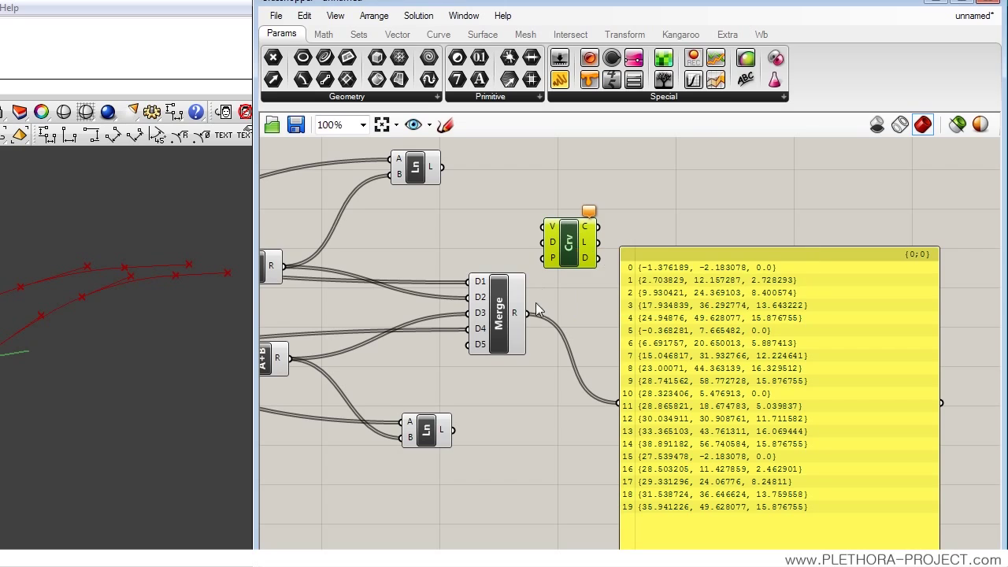
pyautogui.moveTo(526, 313); pyautogui.dragTo(550, 230)
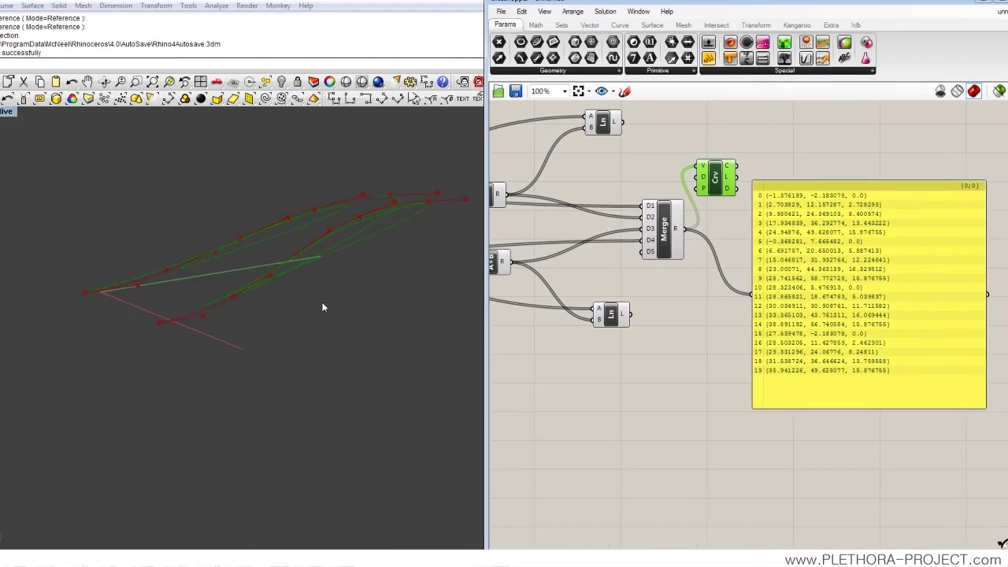
# - Move the Panel and the Curve component slightly farther away from the Merge component
pyautogui.moveTo(89, 400); pyautogui.dragTo(185, 329, button='right')
pyautogui.moveTo(426, 244); pyautogui.dragTo(196, 313, button='right')
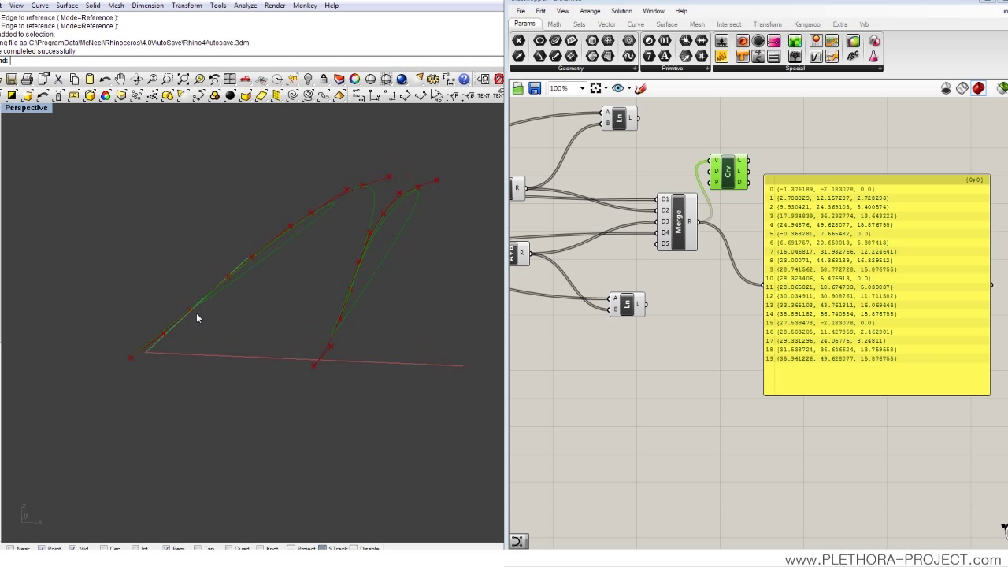
pyautogui.moveTo(393, 203); pyautogui.dragTo(439, 172, button='right')
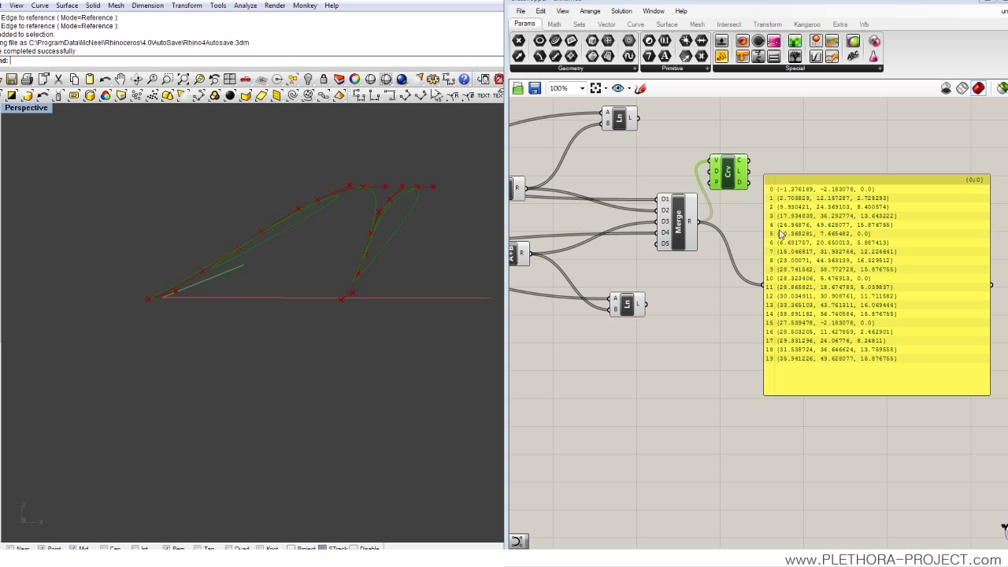
pyautogui.moveTo(779, 230); pyautogui.dragTo(801, 225)
pyautogui.moveTo(730, 172); pyautogui.dragTo(758, 157)
# - Graft the Merge component's inputs D1, D2, D3 and D4
pyautogui.moveTo(601, 219); pyautogui.dragTo(650, 219, button='right')
pyautogui.moveTo(264, 276); pyautogui.dragTo(180, 319, button='right')
pyautogui.scroll(2, 215, 303)
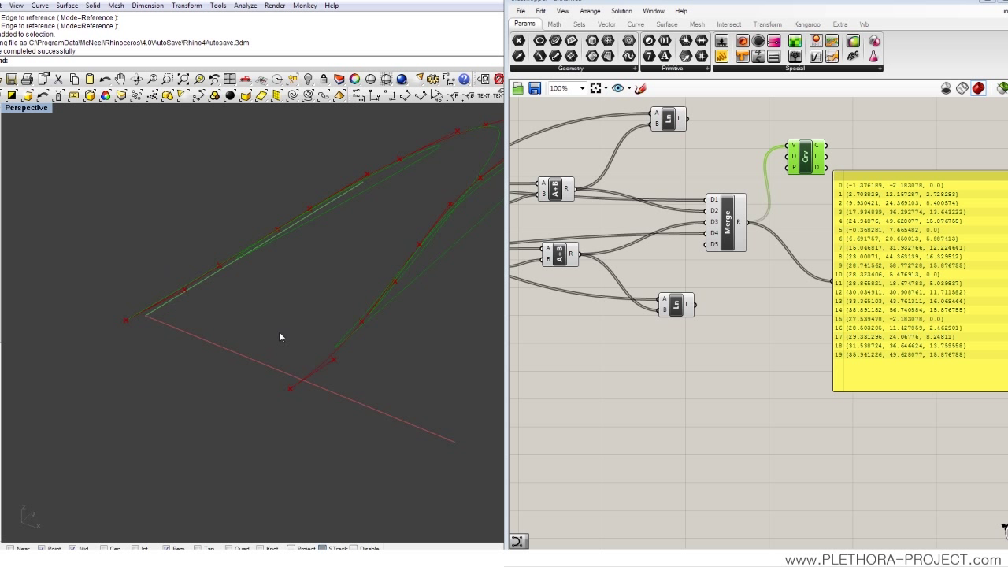
pyautogui.rightClick(715, 203)
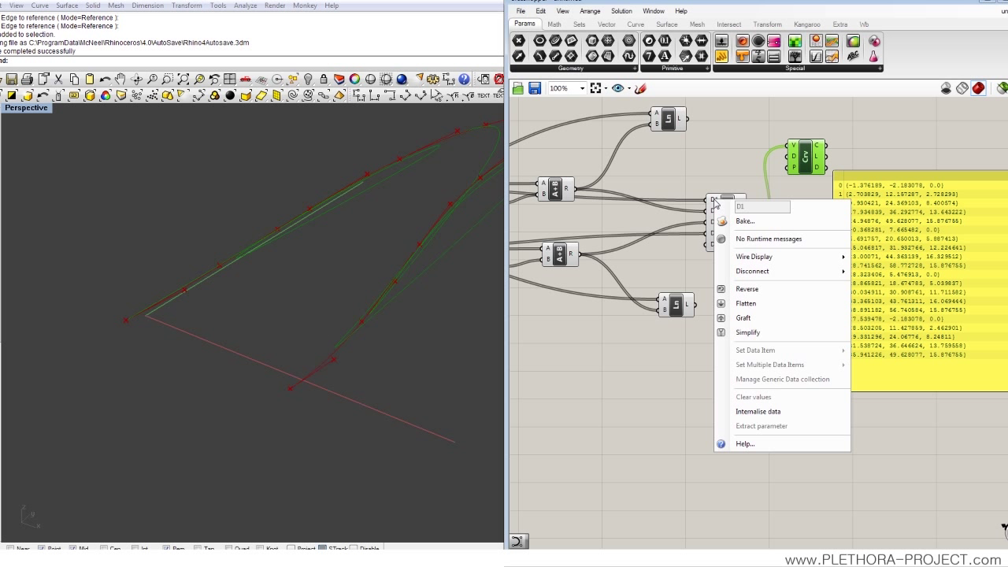
pyautogui.click(743, 318)
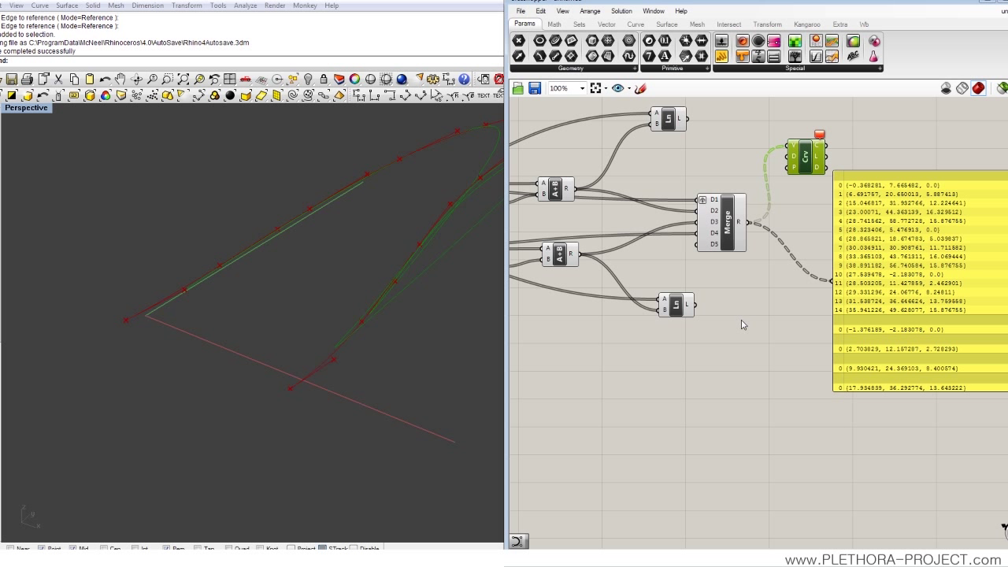
pyautogui.rightClick(713, 213)
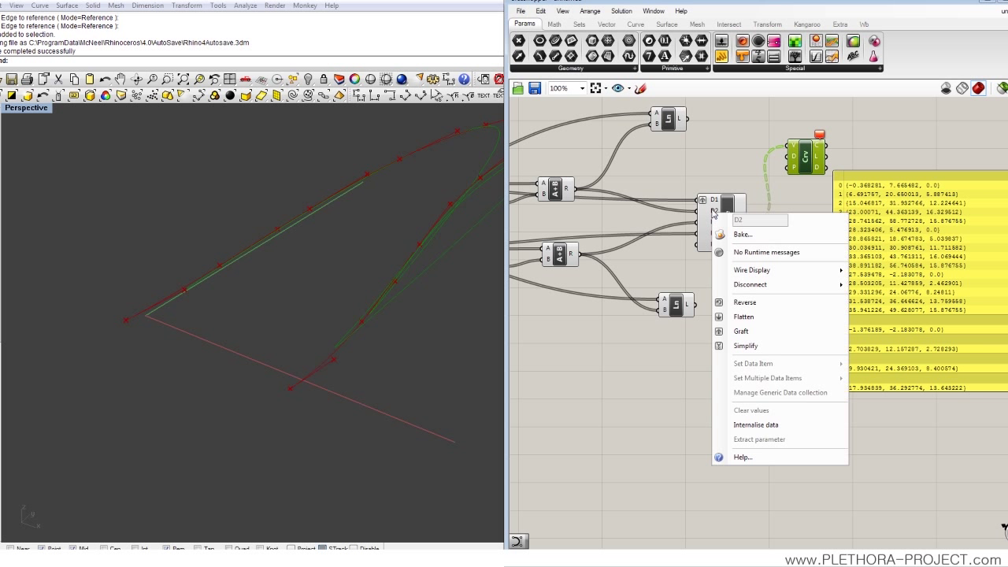
pyautogui.click(743, 331)
pyautogui.rightClick(712, 222)
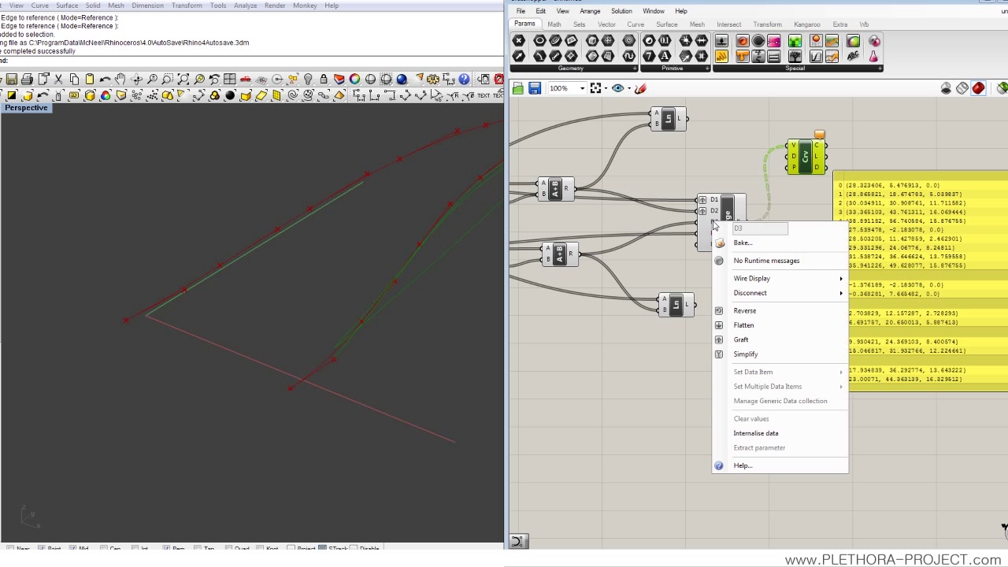
pyautogui.click(742, 340)
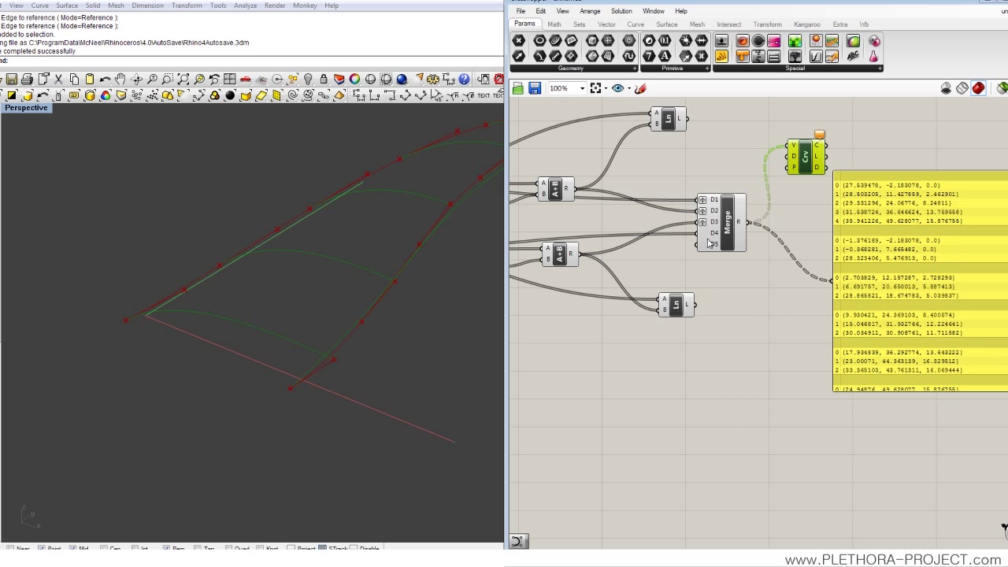
pyautogui.rightClick(710, 236)
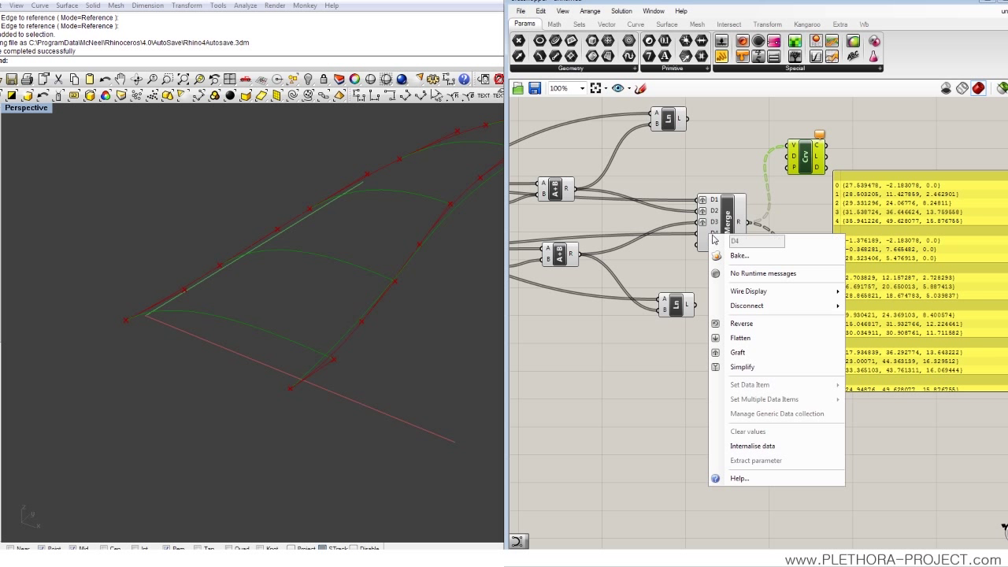
pyautogui.click(739, 353)
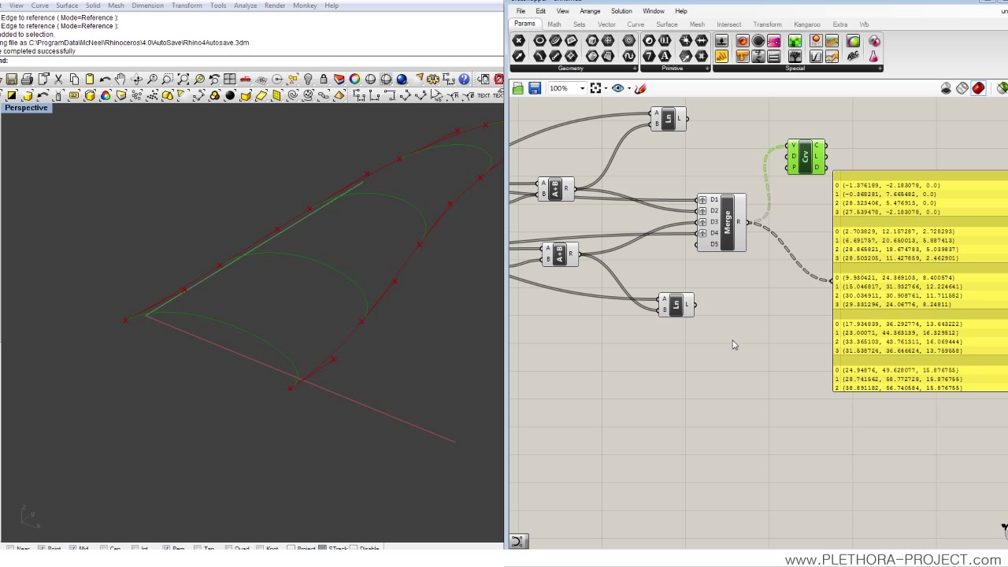
# - Examine the grafted point branches in the Panel and compare them with the curves in the Perspective viewport
pyautogui.keyDown('shift'); pyautogui.moveTo(400, 293); pyautogui.dragTo(340, 310, button='right'); pyautogui.keyUp('shift')
pyautogui.moveTo(758, 308); pyautogui.dragTo(701, 316, button='right')
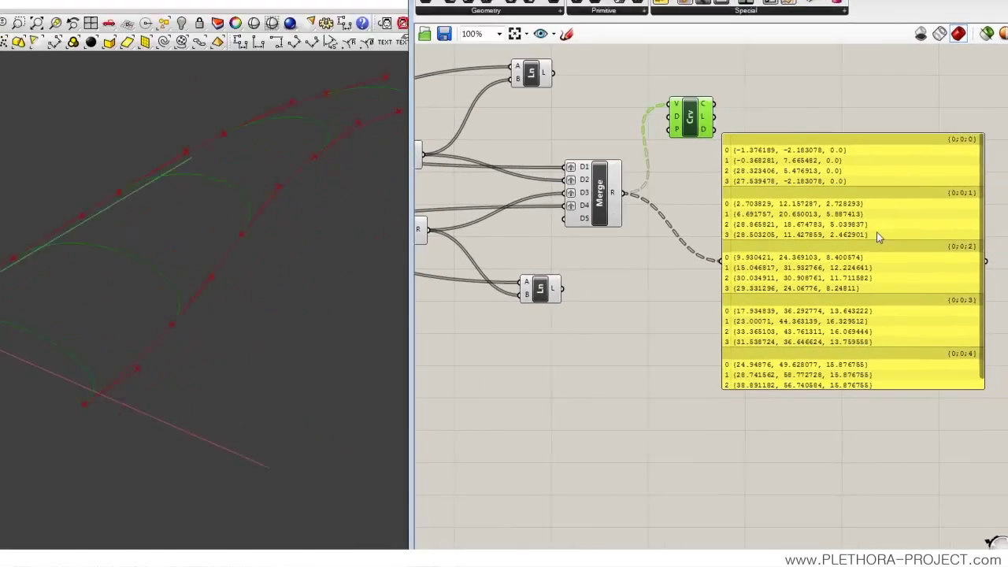
pyautogui.scroll(-1, 961, 224)
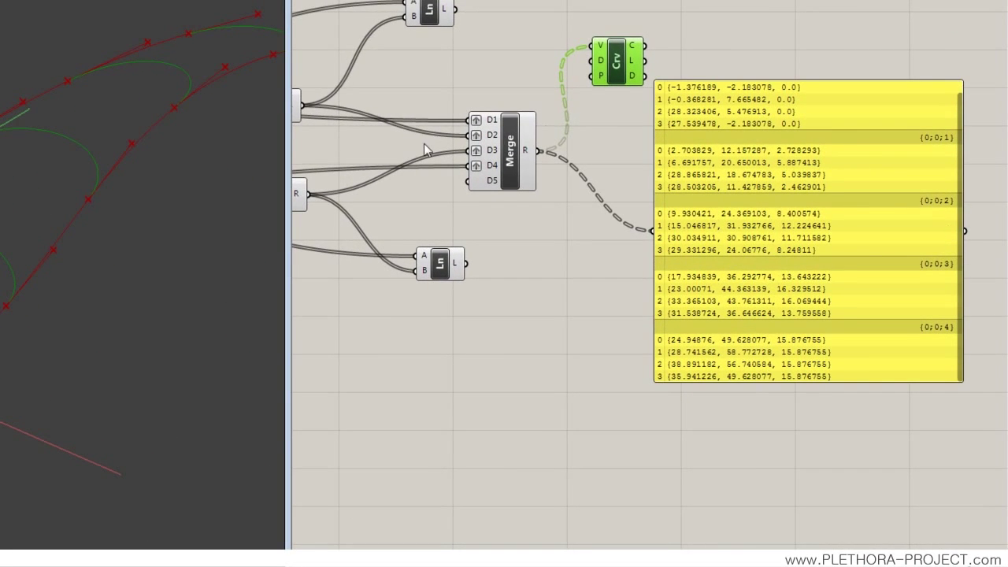
pyautogui.moveTo(337, 136); pyautogui.dragTo(475, 142, button='right')
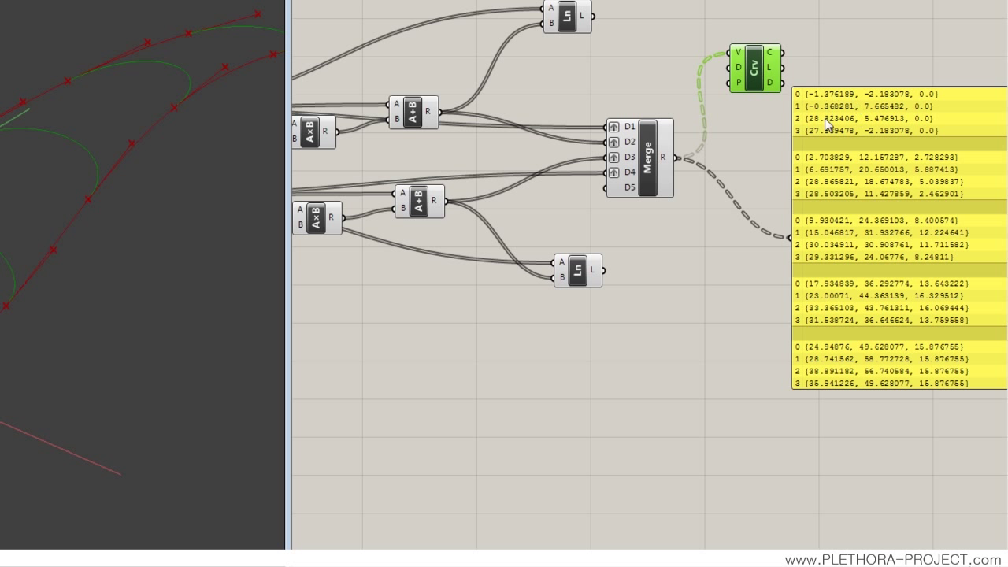
pyautogui.moveTo(890, 135); pyautogui.dragTo(785, 118, button='right')
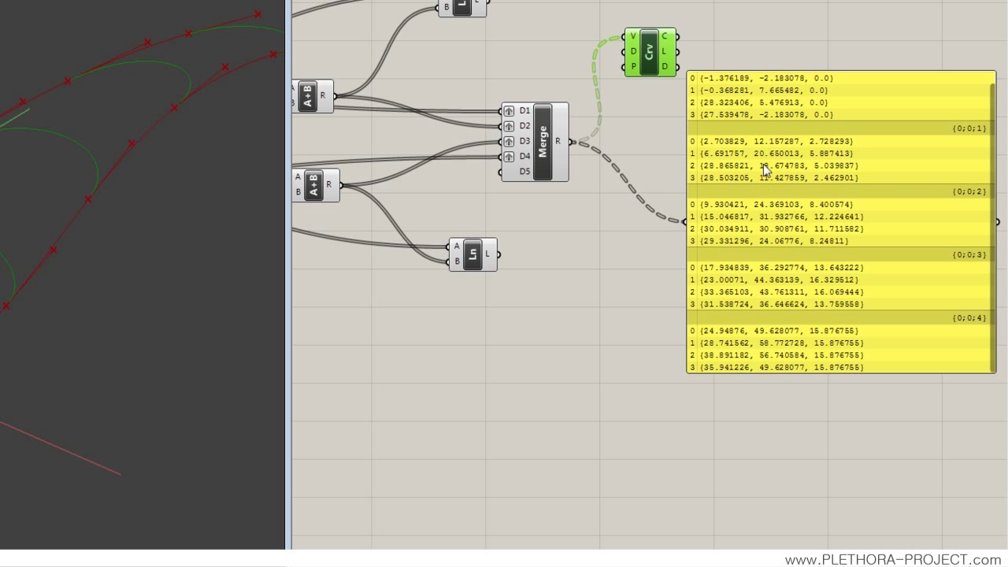
pyautogui.moveTo(661, 49); pyautogui.dragTo(658, 59)
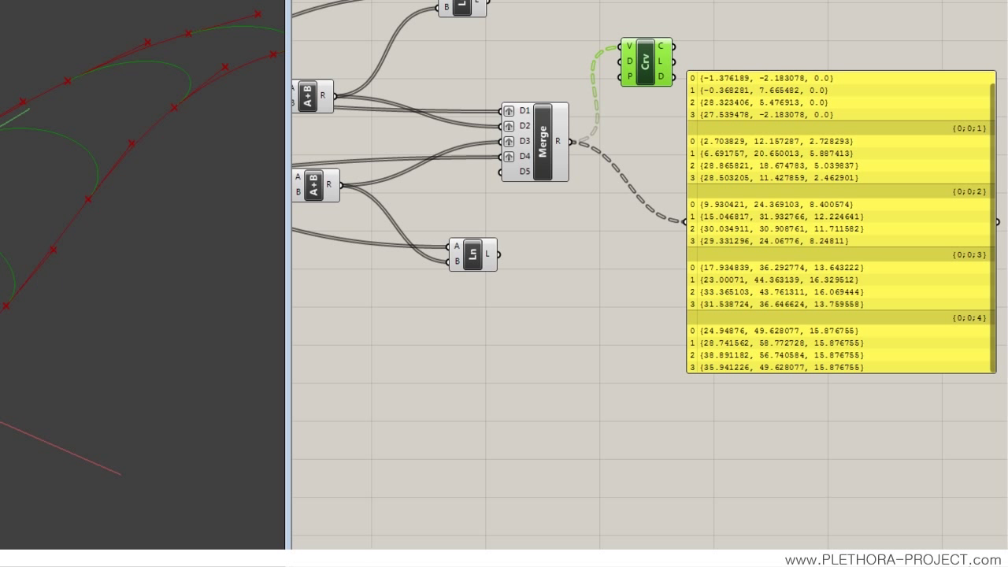
pyautogui.moveTo(52, 299); pyautogui.dragTo(268, 263, button='right')
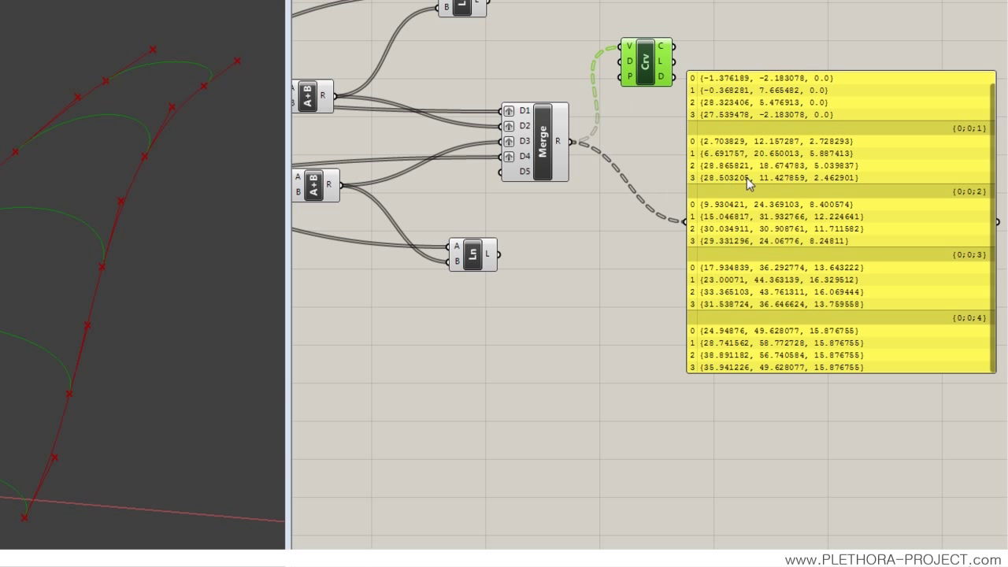
pyautogui.moveTo(168, 372); pyautogui.dragTo(237, 277, button='right')
pyautogui.moveTo(418, 270); pyautogui.dragTo(475, 284, button='right')
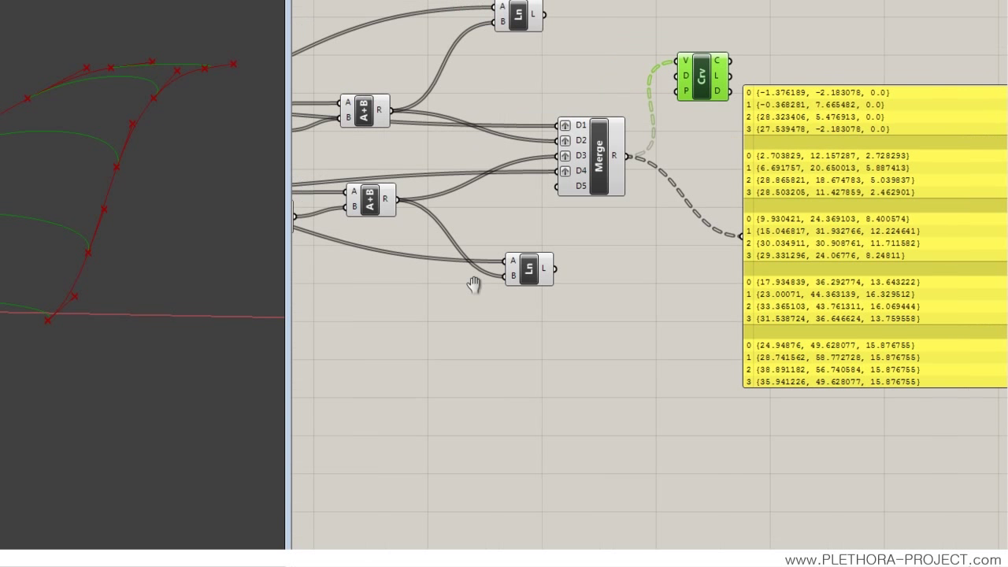
# - Set the first curve's tangent multiplier slider to 8.9 and the second curve's to 7.7
pyautogui.moveTo(493, 227); pyautogui.dragTo(598, 223, button='right')
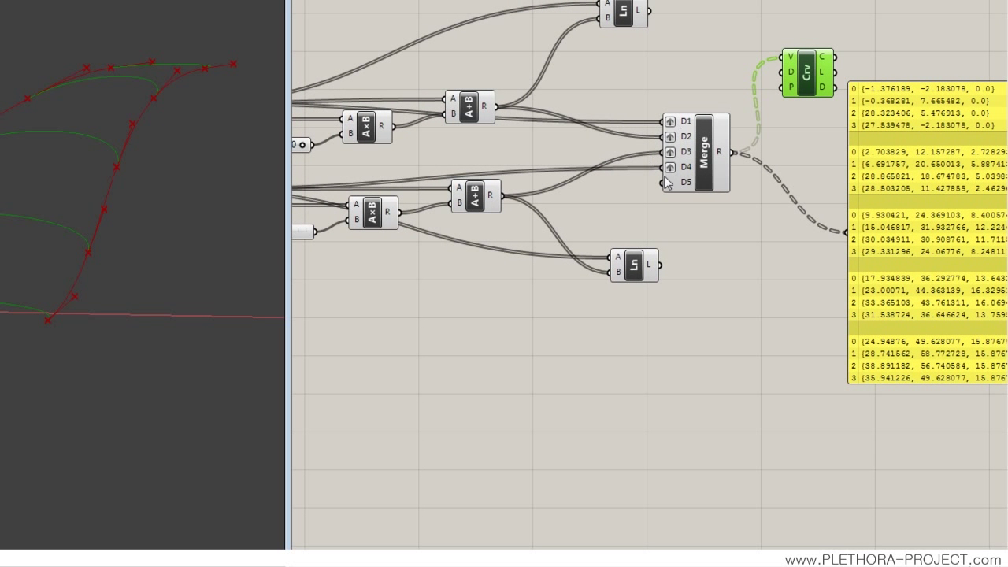
pyautogui.moveTo(414, 221); pyautogui.dragTo(560, 223, button='right')
pyautogui.moveTo(381, 222); pyautogui.dragTo(513, 223, button='right')
pyautogui.moveTo(567, 242)
pyautogui.mouseDown()
pyautogui.moveTo(584, 238)
pyautogui.moveTo(566, 239)
pyautogui.mouseUp()
pyautogui.moveTo(581, 156)
pyautogui.mouseDown()
pyautogui.moveTo(542, 163)
pyautogui.moveTo(571, 160)
pyautogui.mouseUp()
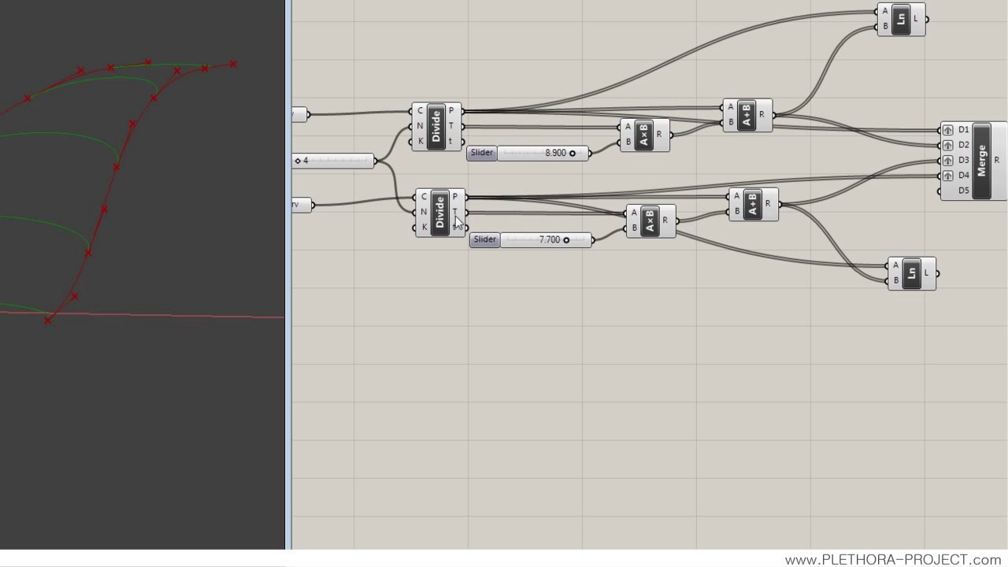
# - Increase the division count on the slider that feeds the N inputs of both Divide components
pyautogui.moveTo(376, 180); pyautogui.dragTo(466, 176, button='right')
pyautogui.moveTo(394, 159); pyautogui.dragTo(422, 158)
pyautogui.moveTo(158, 473); pyautogui.dragTo(89, 361, button='right')
# - Move the Panel of grafted points slightly up and farther away from the Merge component
pyautogui.moveTo(894, 272); pyautogui.dragTo(500, 275, button='right')
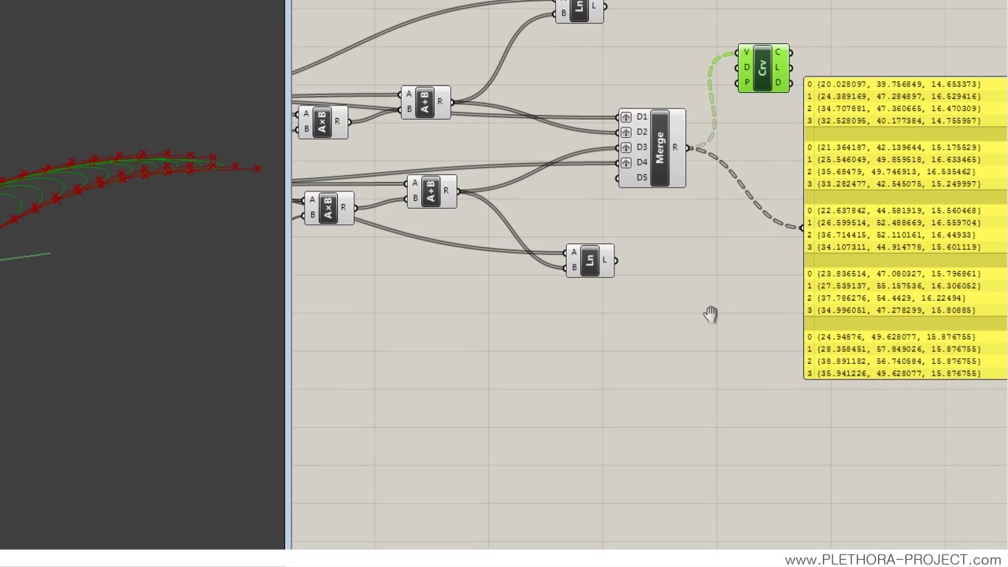
pyautogui.moveTo(804, 301); pyautogui.dragTo(724, 323, button='right')
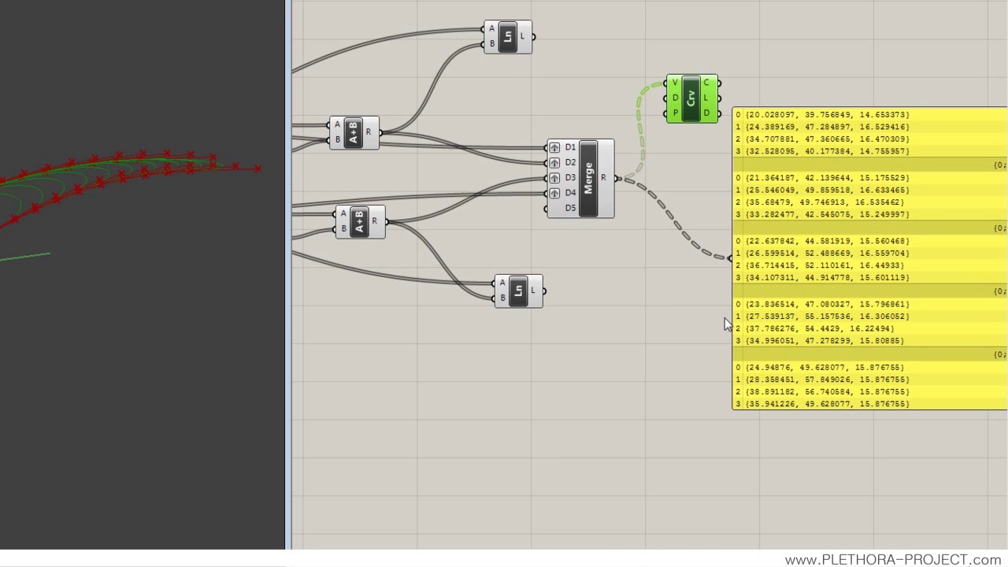
pyautogui.click(810, 214)
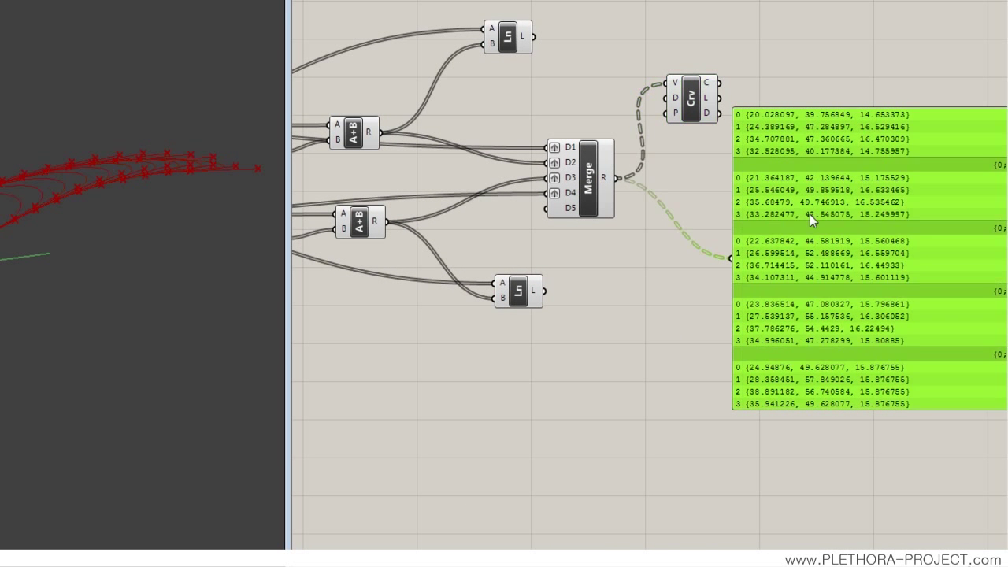
pyautogui.moveTo(810, 214); pyautogui.dragTo(821, 196)
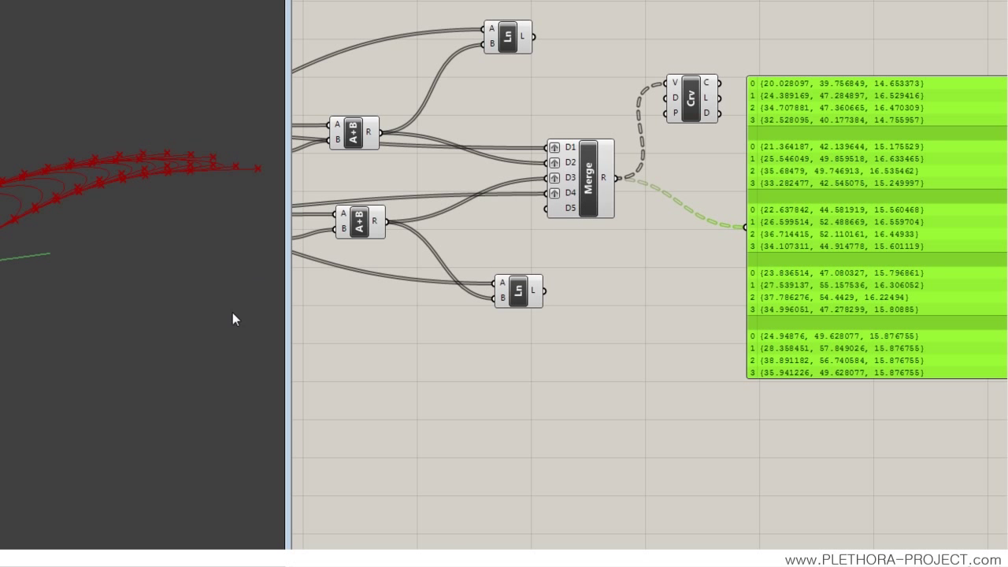
# - Set the minimum of the second curve's tangent multiplier slider to -10
pyautogui.moveTo(370, 268); pyautogui.dragTo(477, 263, button='right')
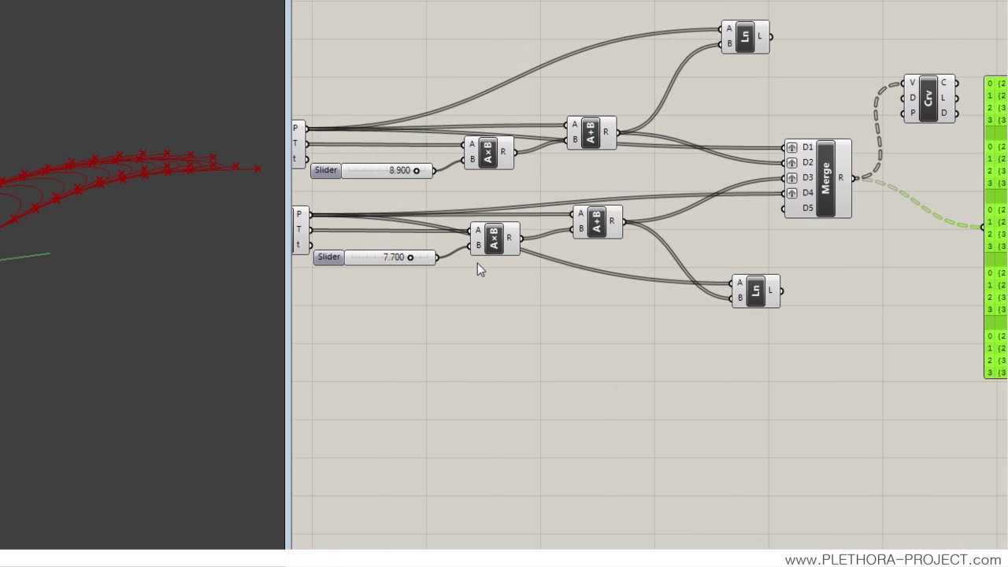
pyautogui.rightClick(378, 263)
pyautogui.click(417, 357)
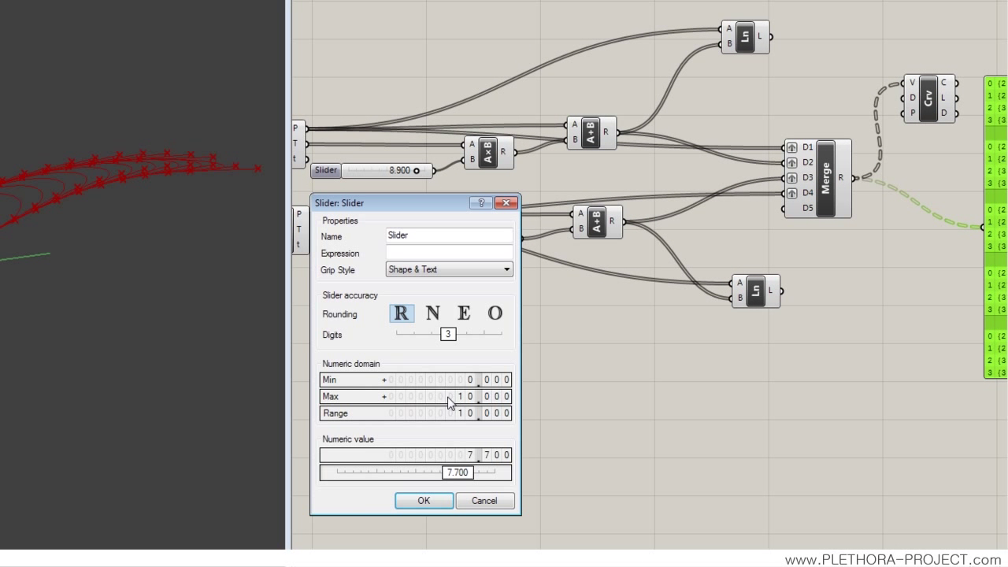
pyautogui.doubleClick(454, 379)
pyautogui.write('-10')
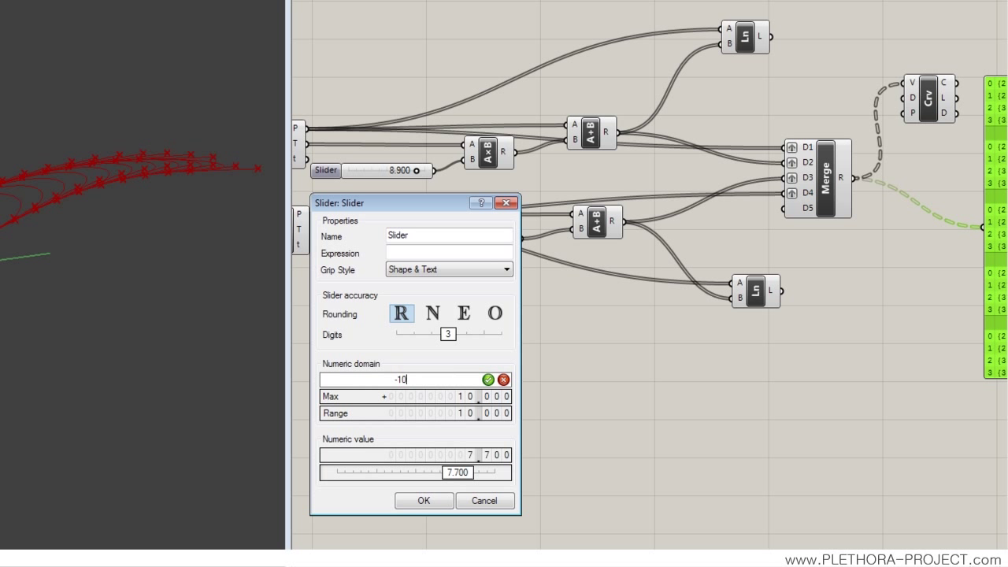
pyautogui.click(423, 501)
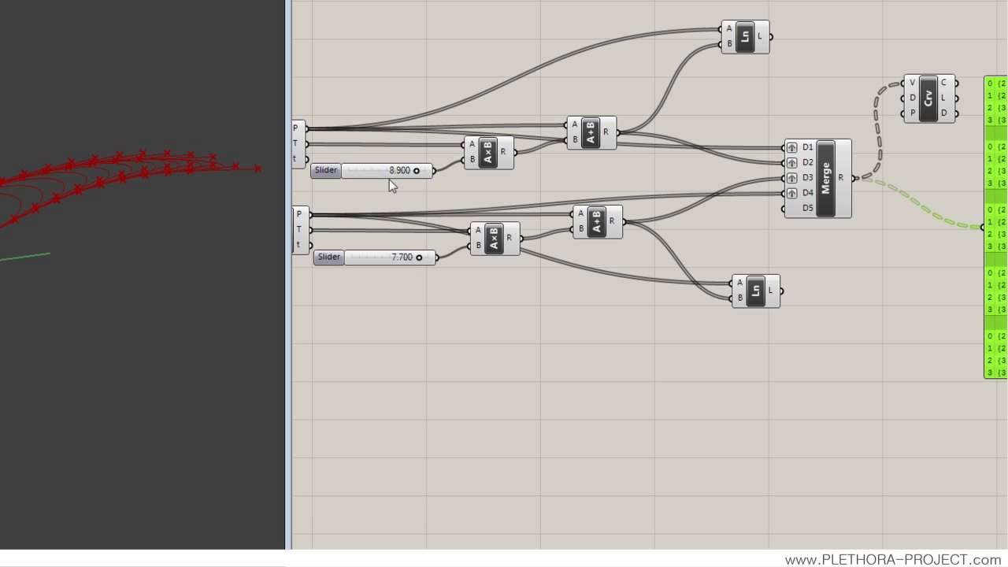
# - Set the minimum of the first curve's tangent multiplier slider to -10
pyautogui.rightClick(388, 169)
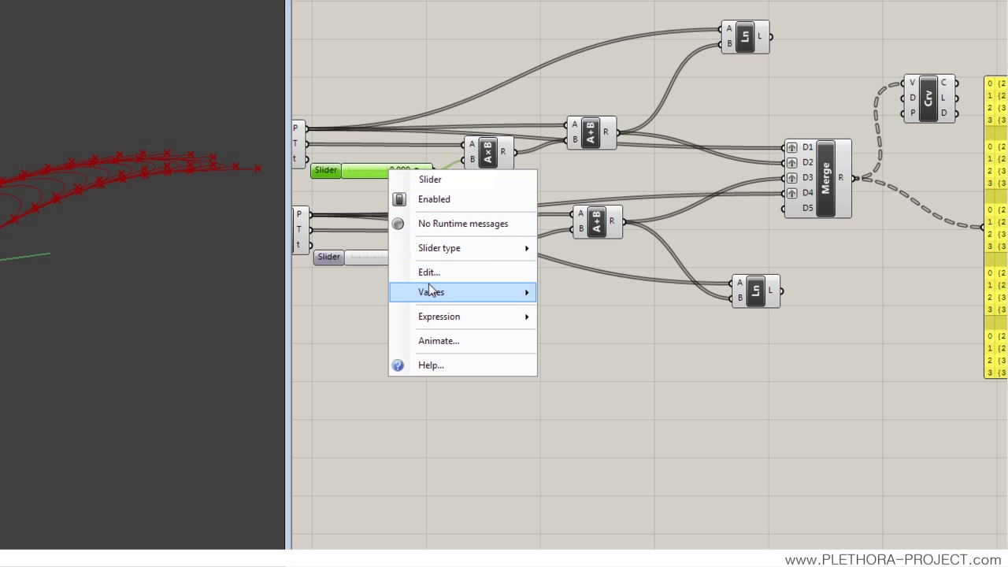
pyautogui.click(426, 273)
pyautogui.doubleClick(457, 299)
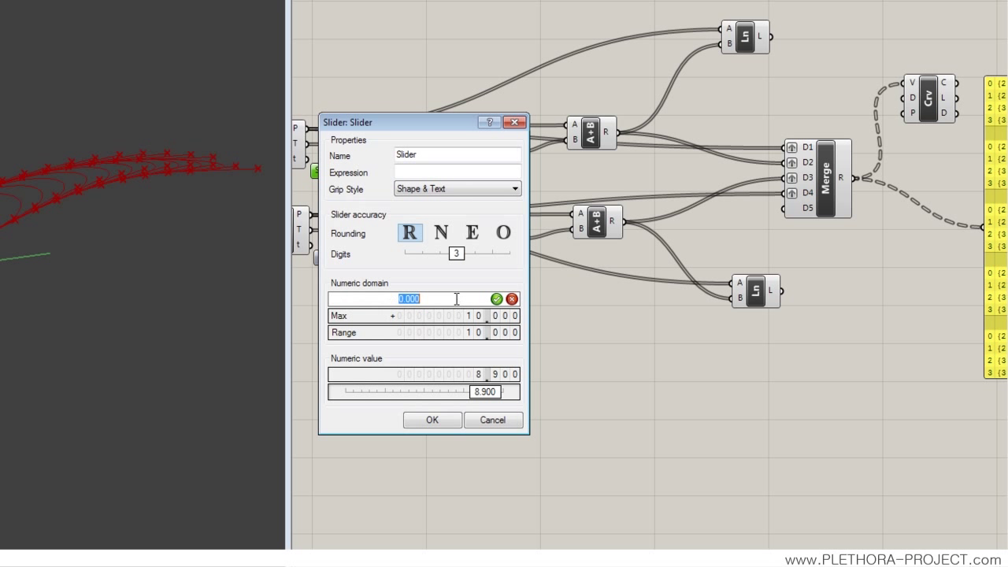
pyautogui.write('-10')
pyautogui.click(446, 419)
# - Lower both tangent multiplier sliders to their minimum of -10 and inspect the bridging curves
pyautogui.moveTo(421, 171); pyautogui.dragTo(350, 181)
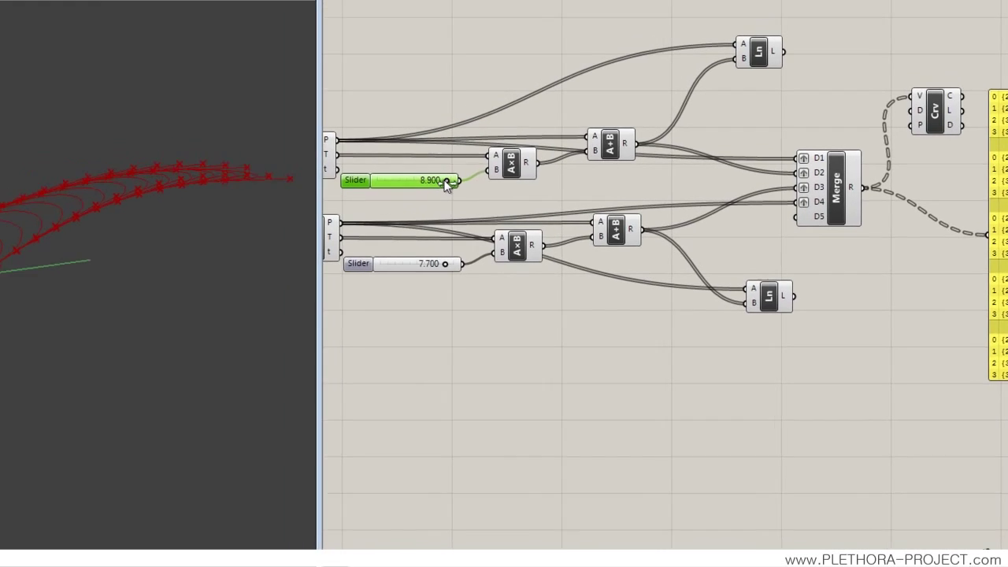
pyautogui.moveTo(553, 247); pyautogui.dragTo(530, 255)
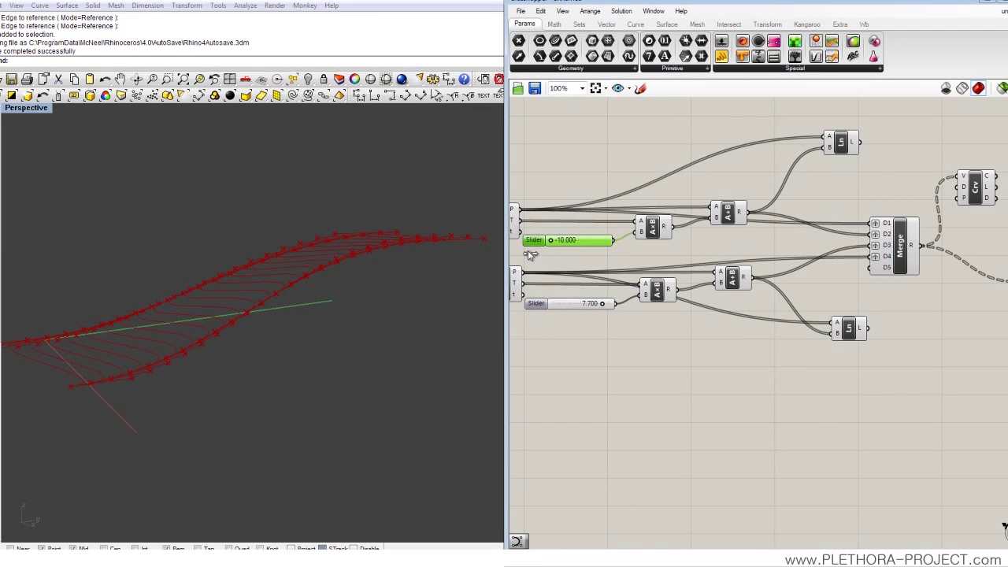
pyautogui.moveTo(602, 305); pyautogui.dragTo(533, 307)
pyautogui.keyDown('shift'); pyautogui.moveTo(238, 368); pyautogui.dragTo(389, 341, button='right'); pyautogui.keyUp('shift')
# - Set both tangent multiplier sliders to 10 and inspect the bridging curves in the Perspective viewport
pyautogui.moveTo(558, 306); pyautogui.dragTo(638, 306)
pyautogui.moveTo(551, 242); pyautogui.dragTo(616, 240)
pyautogui.moveTo(354, 370)
pyautogui.mouseDown(button='right')
pyautogui.moveTo(400, 315)
pyautogui.moveTo(348, 342)
pyautogui.moveTo(415, 326)
pyautogui.moveTo(376, 265)
pyautogui.moveTo(405, 325)
pyautogui.moveTo(430, 313)
pyautogui.moveTo(412, 265)
pyautogui.moveTo(281, 307)
pyautogui.moveTo(353, 367)
pyautogui.mouseUp(button='right')
pyautogui.scroll(3, 307, 382)
pyautogui.moveTo(793, 306); pyautogui.dragTo(712, 281, button='right')
pyautogui.moveTo(212, 363); pyautogui.dragTo(181, 391, button='right')
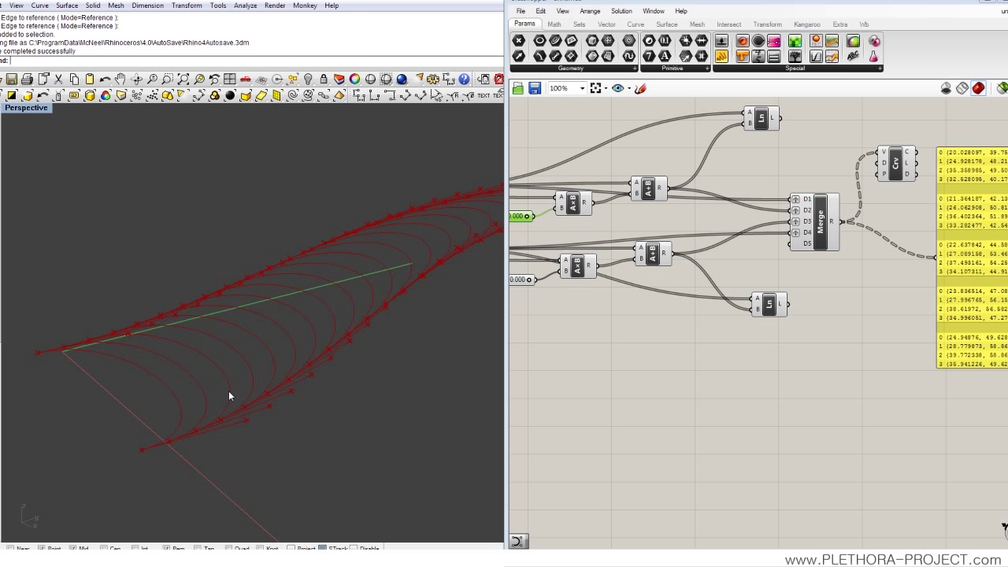
pyautogui.moveTo(171, 390); pyautogui.dragTo(228, 283, button='right')
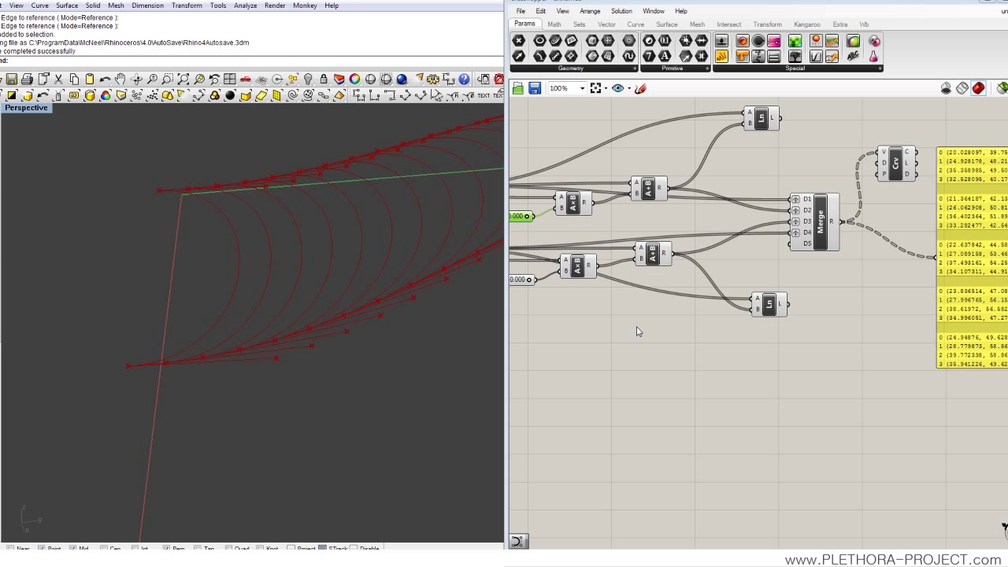
# - Move the Panel higher up, clear of the Curve component, and place the Curve component level with the Merge component
pyautogui.moveTo(907, 368); pyautogui.dragTo(815, 341, button='right')
pyautogui.click(809, 140)
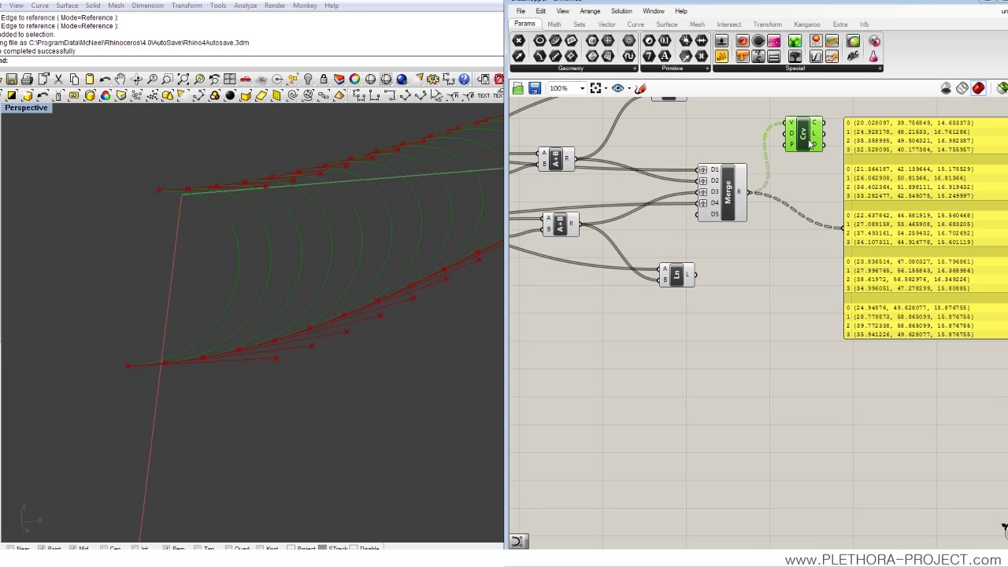
pyautogui.moveTo(885, 246); pyautogui.dragTo(824, 375, button='right')
pyautogui.moveTo(824, 374); pyautogui.dragTo(759, 253)
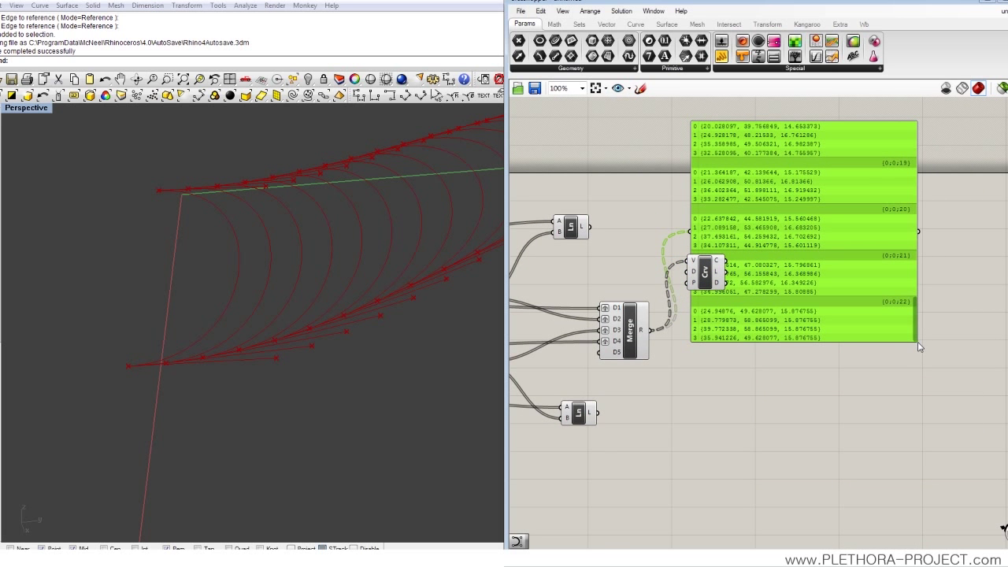
pyautogui.scroll(3, 920, 344)
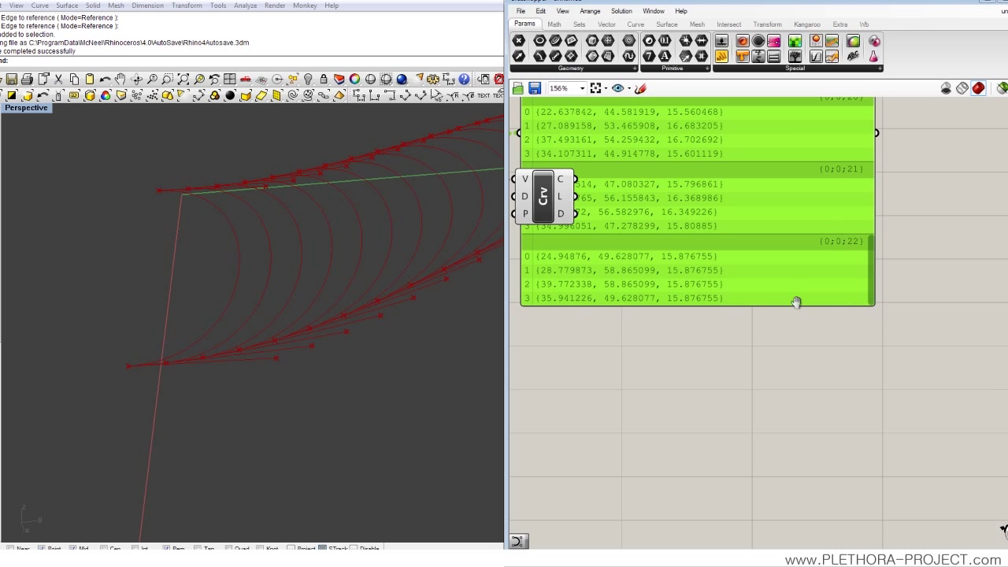
pyautogui.scroll(-4, 796, 303)
pyautogui.moveTo(786, 363); pyautogui.dragTo(812, 249)
pyautogui.moveTo(698, 324); pyautogui.dragTo(734, 390)
pyautogui.moveTo(748, 399); pyautogui.dragTo(704, 264, button='right')
pyautogui.scroll(2, 694, 297)
# - Add a Move component and place it below and just beyond the Curve component
pyautogui.click(722, 278)
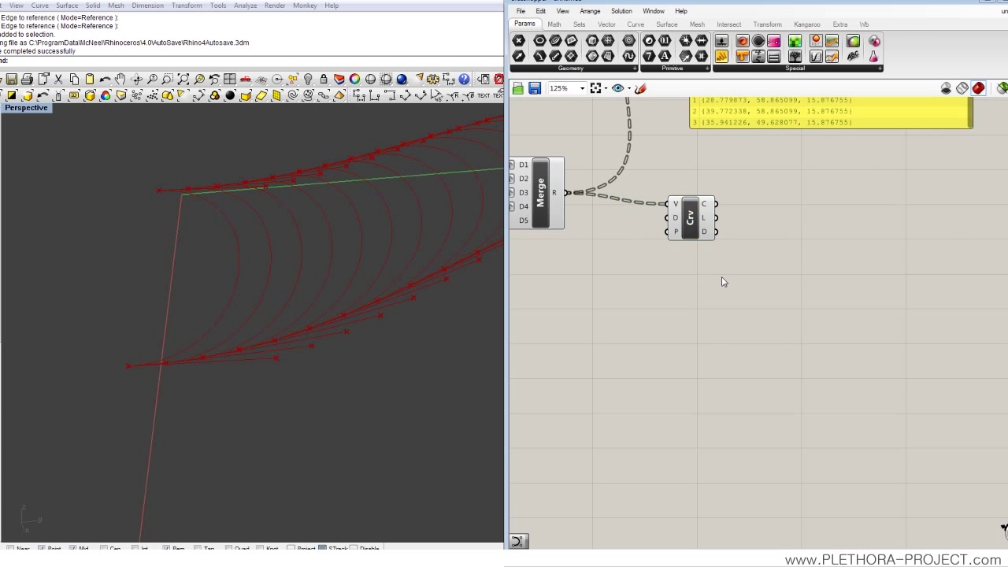
pyautogui.doubleClick(721, 276)
pyautogui.write('MOVE')
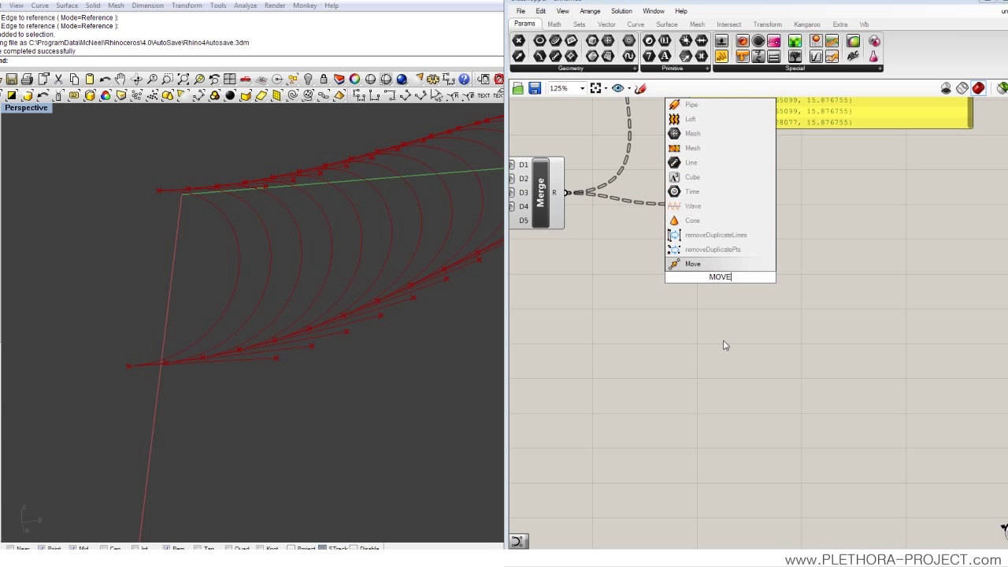
pyautogui.click(693, 264)
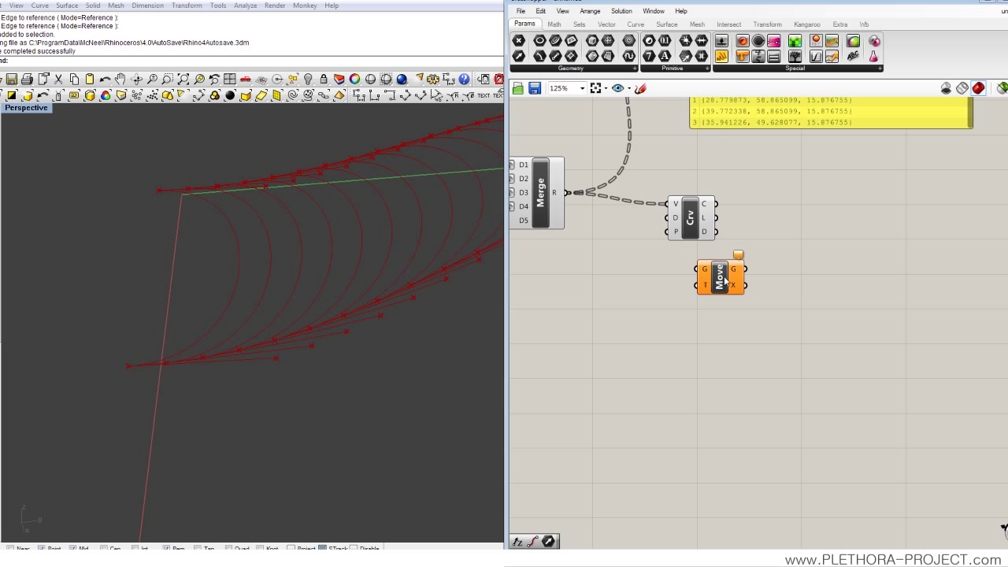
pyautogui.moveTo(710, 276); pyautogui.dragTo(711, 300)
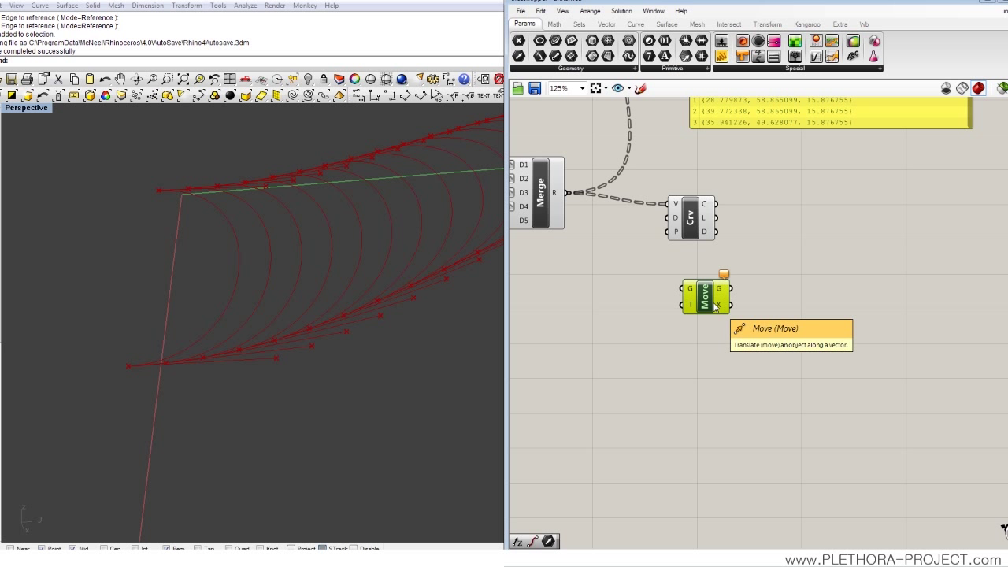
pyautogui.moveTo(703, 304); pyautogui.dragTo(763, 290)
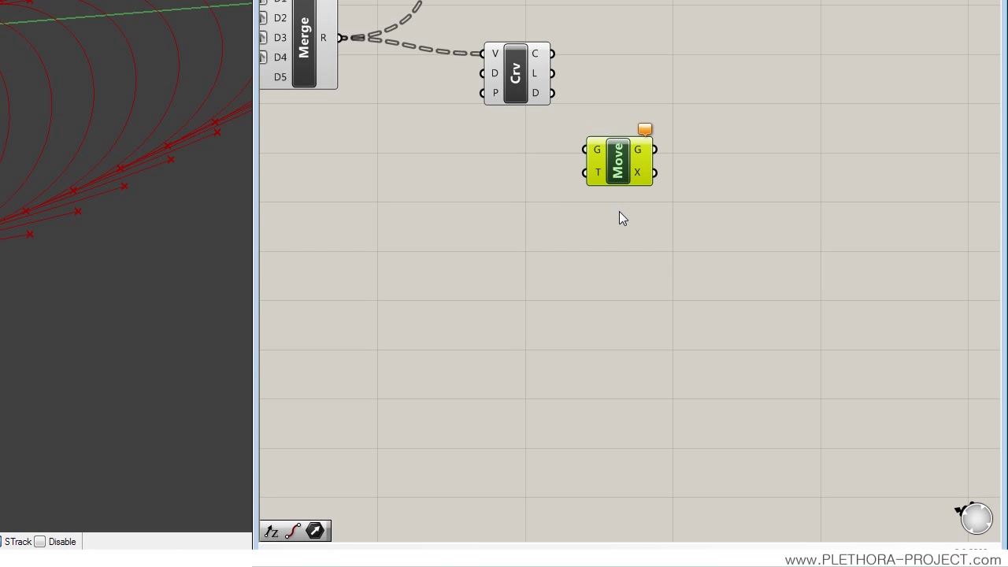
pyautogui.moveTo(622, 168); pyautogui.dragTo(623, 155)
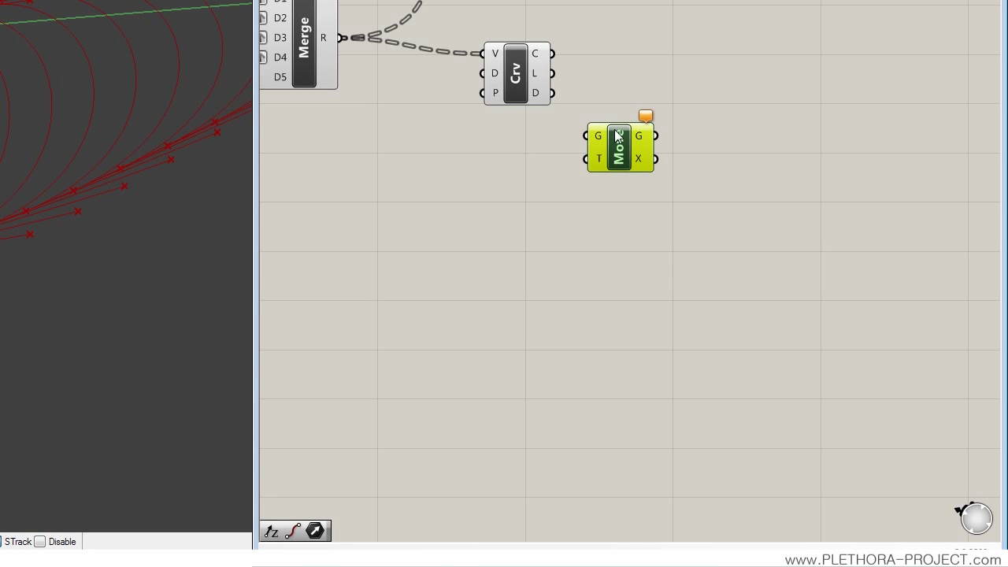
# - Connect the Curve component's C output to the Move component's G input and space the two components apart
pyautogui.click(524, 80)
pyautogui.moveTo(524, 86); pyautogui.dragTo(508, 87)
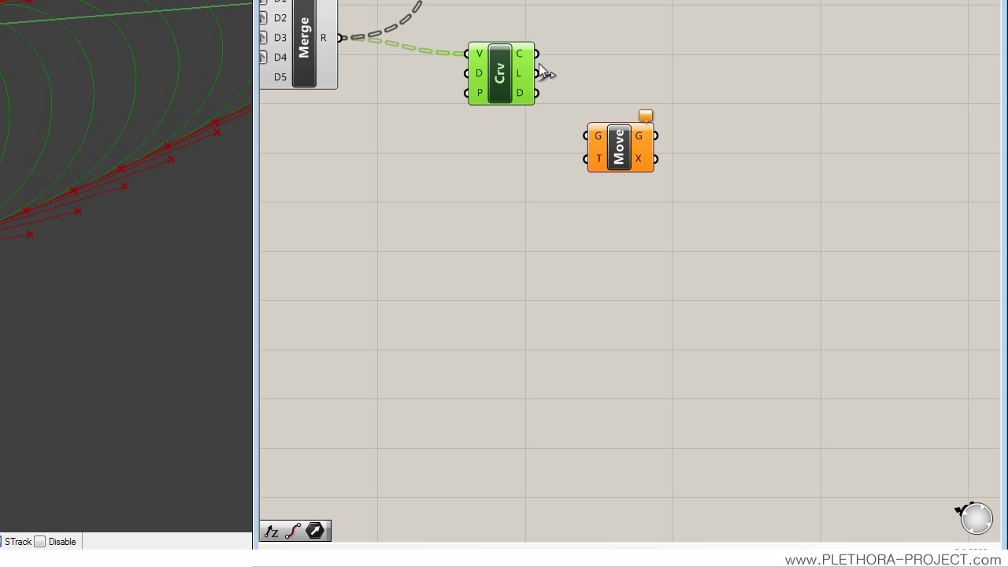
pyautogui.moveTo(537, 53); pyautogui.dragTo(587, 136)
pyautogui.click(630, 149)
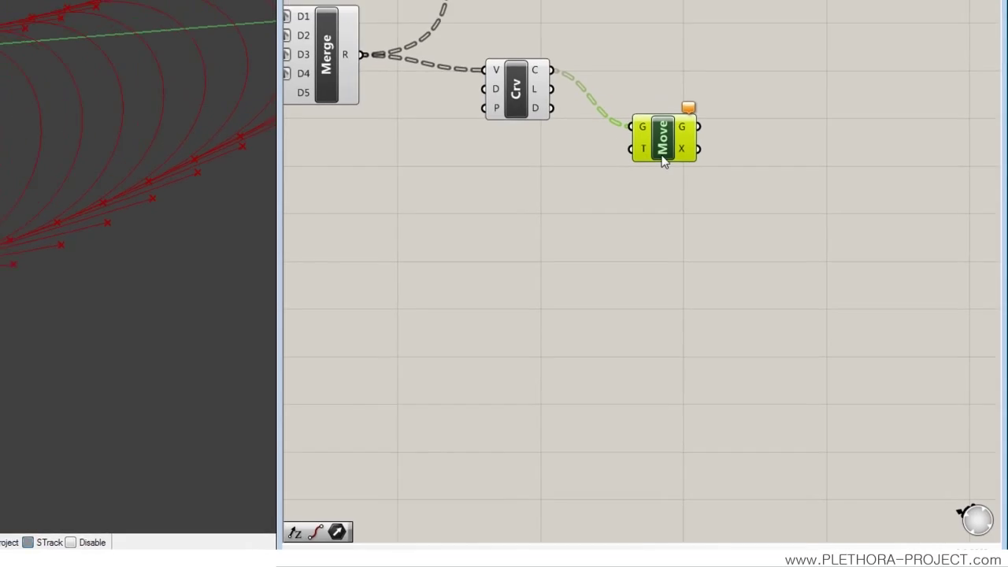
# - Duplicate the second curve's multiplier slider together with its A×B component and place the copies below the originals
pyautogui.moveTo(433, 219); pyautogui.dragTo(606, 234, button='right')
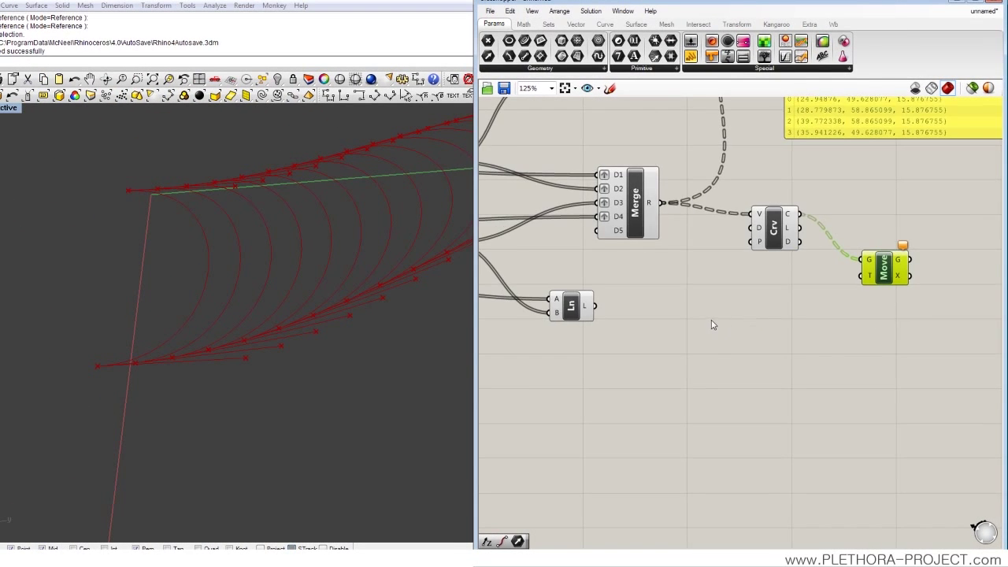
pyautogui.scroll(-1, 604, 233)
pyautogui.moveTo(653, 340); pyautogui.dragTo(682, 344, button='right')
pyautogui.moveTo(621, 351); pyautogui.dragTo(698, 344, button='right')
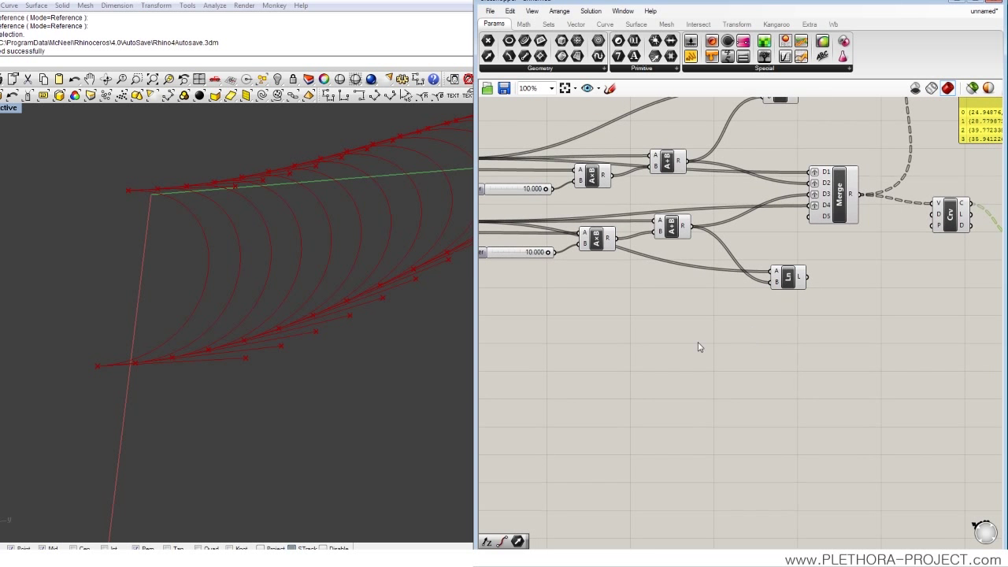
pyautogui.moveTo(601, 324); pyautogui.dragTo(674, 319, button='right')
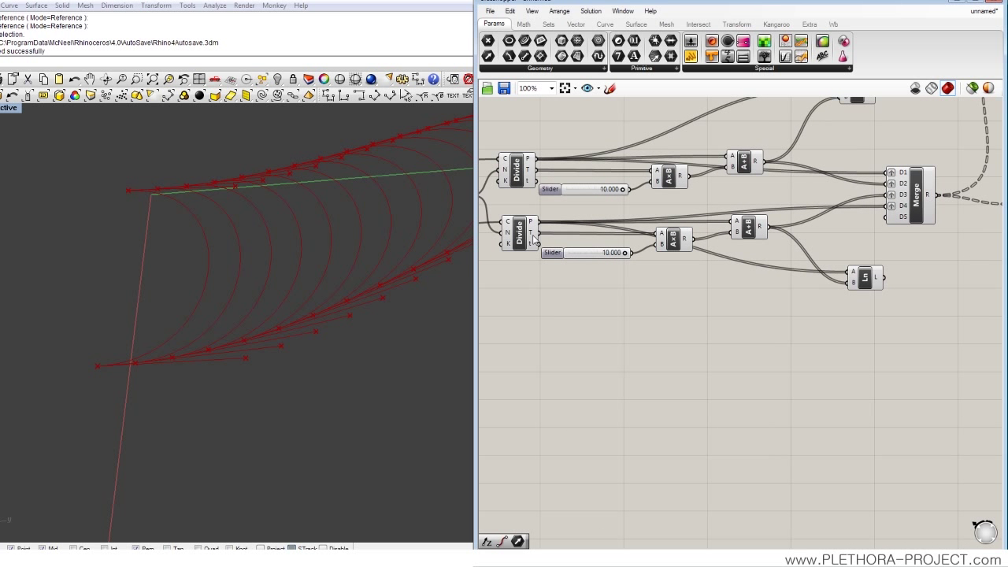
pyautogui.moveTo(863, 341); pyautogui.dragTo(821, 342, button='right')
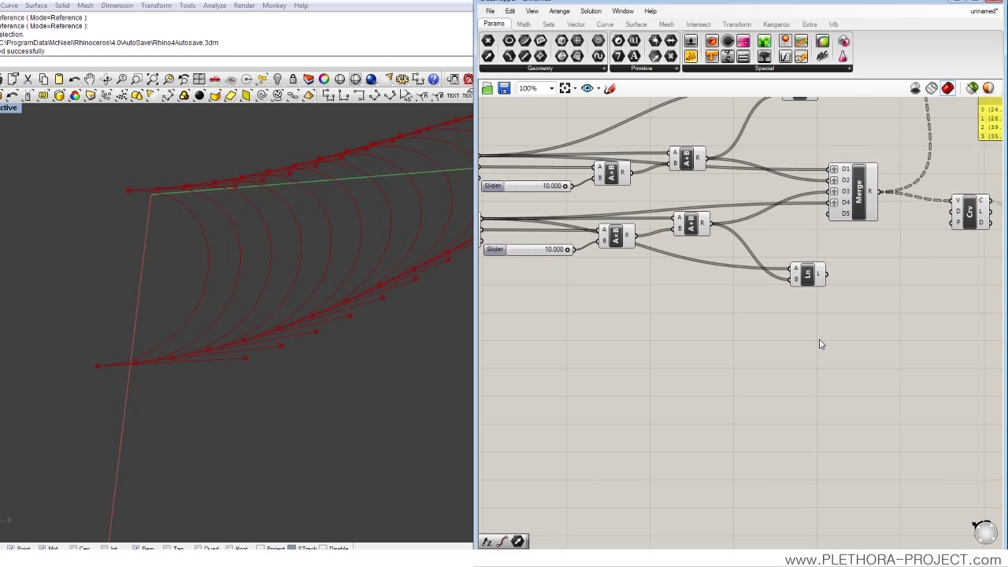
pyautogui.scroll(-1, 822, 341)
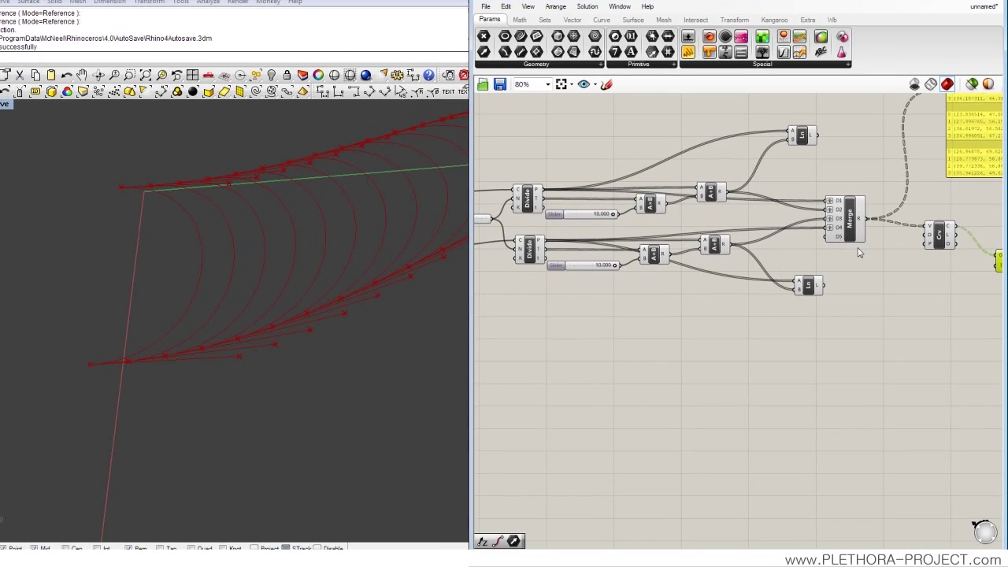
pyautogui.click(591, 271)
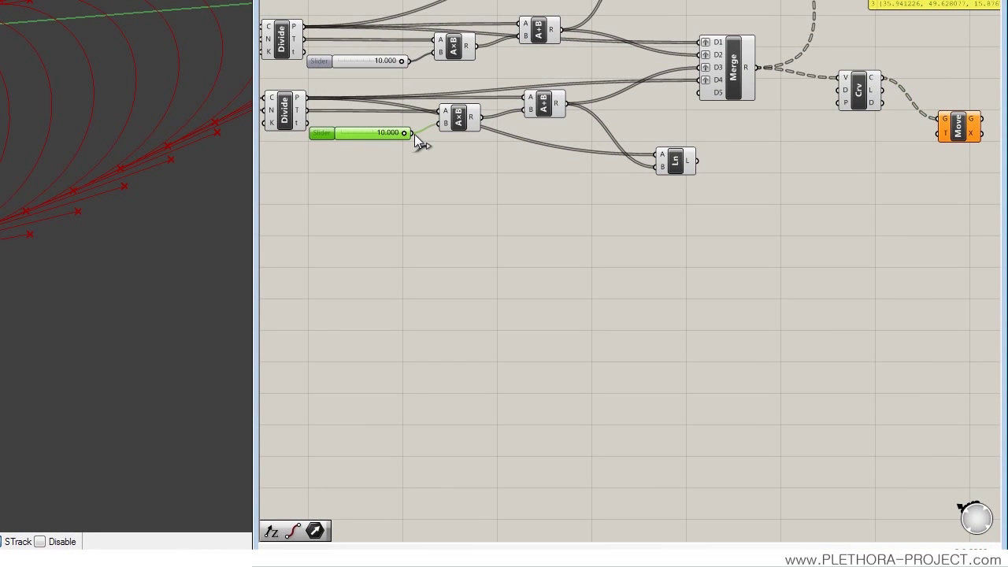
pyautogui.keyDown('shift'); pyautogui.click(457, 122); pyautogui.keyUp('shift')
pyautogui.moveTo(457, 121); pyautogui.dragTo(472, 232)
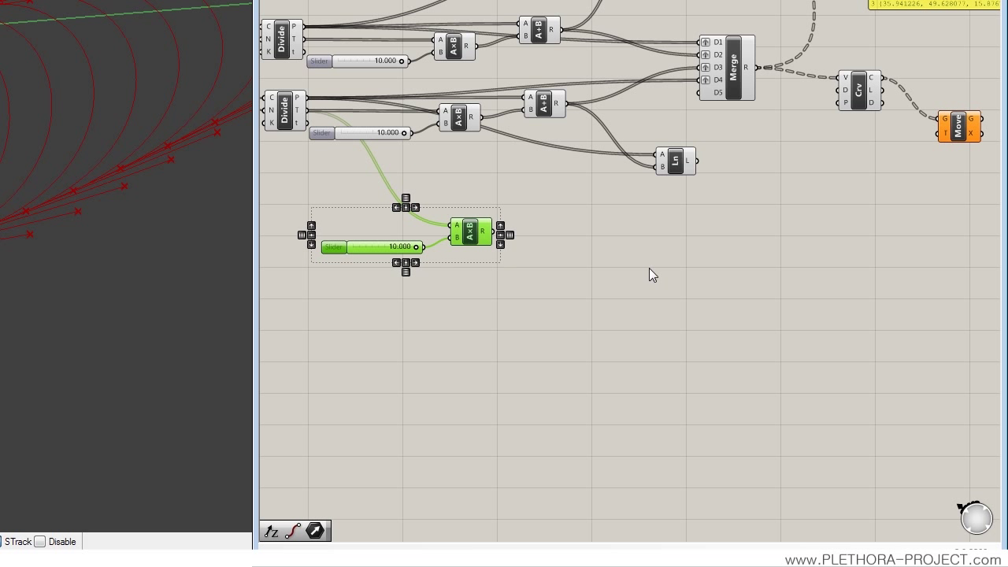
pyautogui.moveTo(414, 247); pyautogui.dragTo(392, 249)
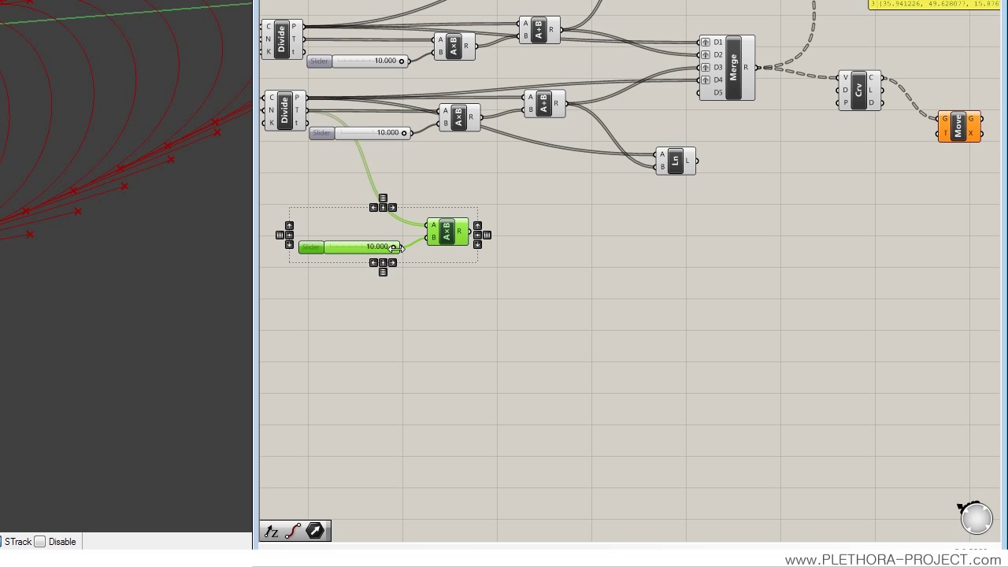
# - Connect the duplicated A×B component's R output to the Move component's T input and flatten the Move component's G input
pyautogui.click(441, 260)
pyautogui.moveTo(470, 232); pyautogui.dragTo(937, 133)
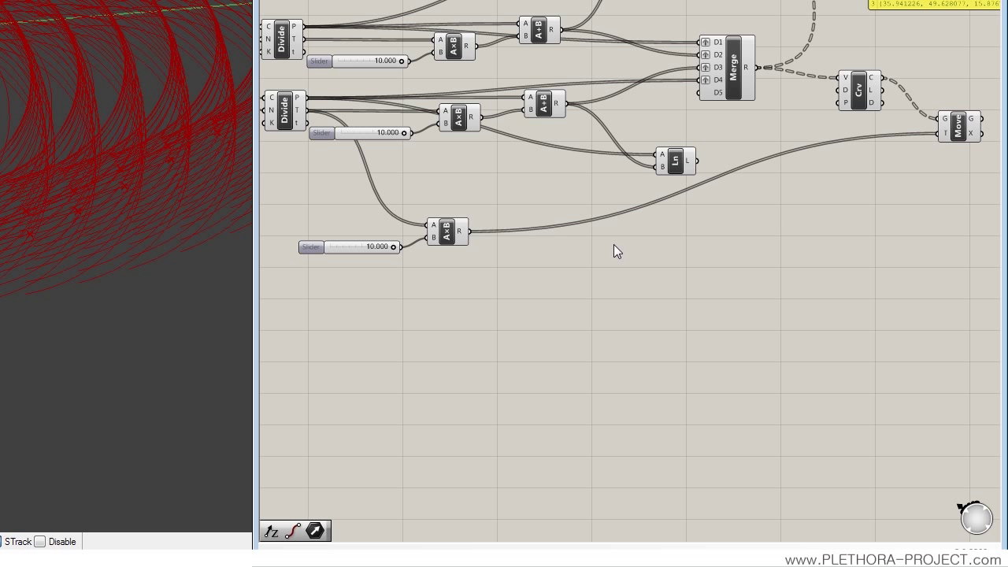
pyautogui.moveTo(868, 169); pyautogui.dragTo(827, 172, button='right')
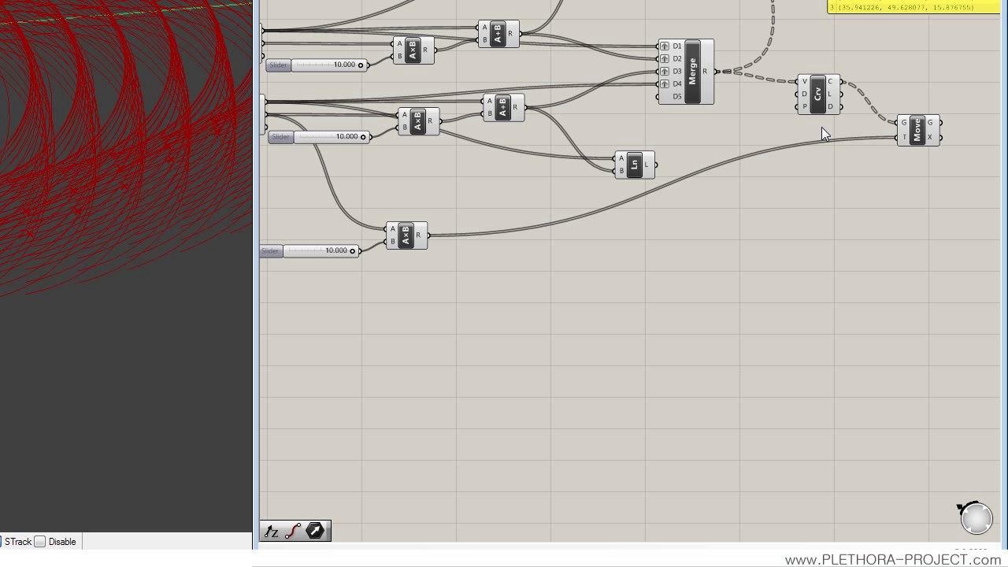
pyautogui.rightClick(902, 123)
pyautogui.click(871, 272)
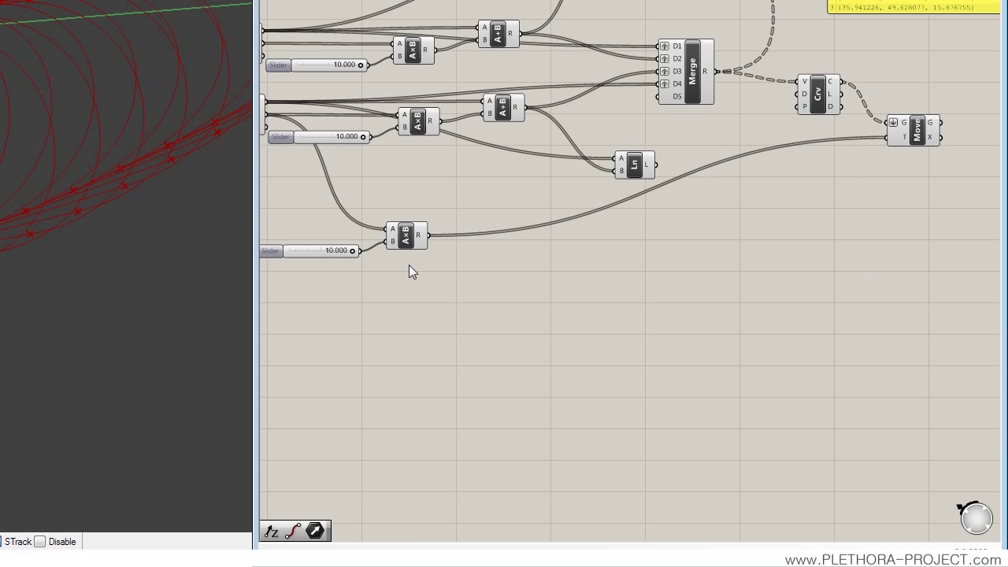
# - Set the duplicated multiplier slider to 1.500 and check the curves and the Move component's G input options
pyautogui.moveTo(351, 250); pyautogui.dragTo(327, 254)
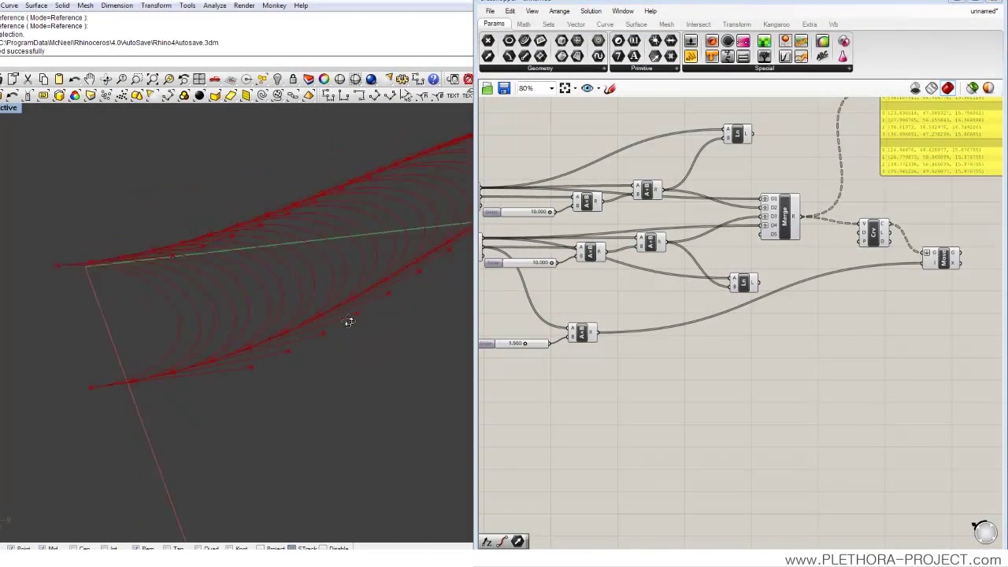
pyautogui.moveTo(349, 322); pyautogui.dragTo(472, 309, button='right')
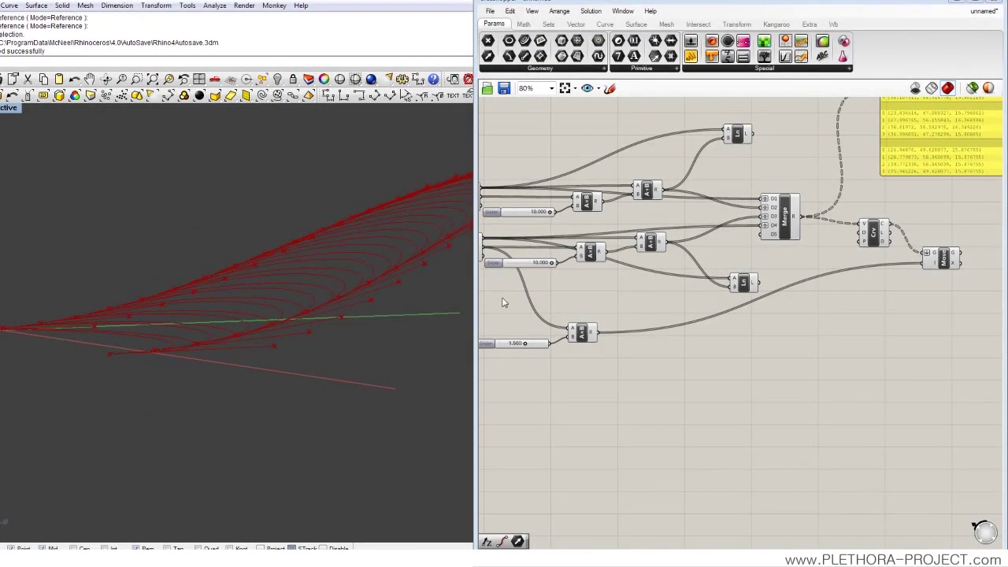
pyautogui.scroll(3, 889, 254)
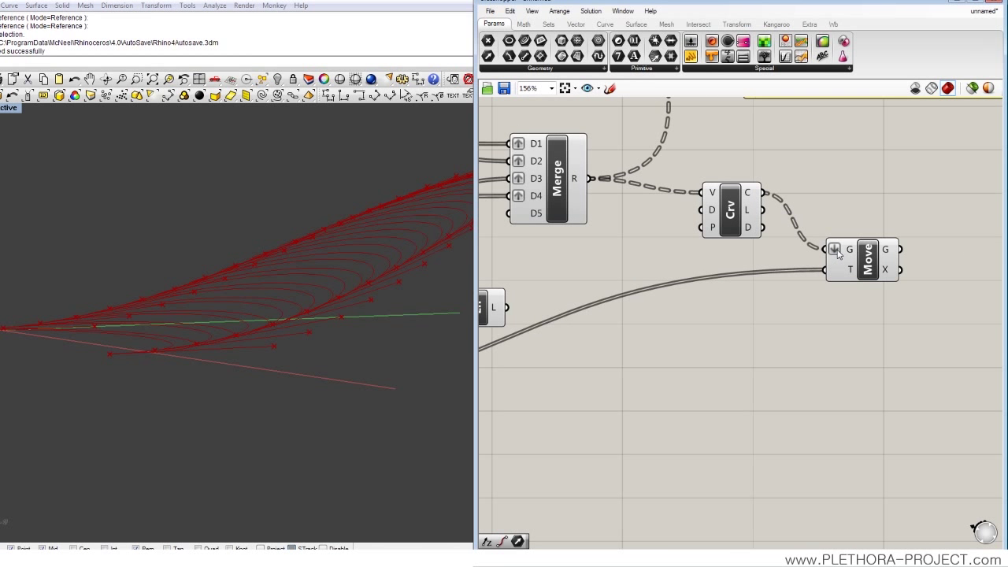
pyautogui.rightClick(838, 251)
pyautogui.click(771, 356)
pyautogui.scroll(-4, 772, 256)
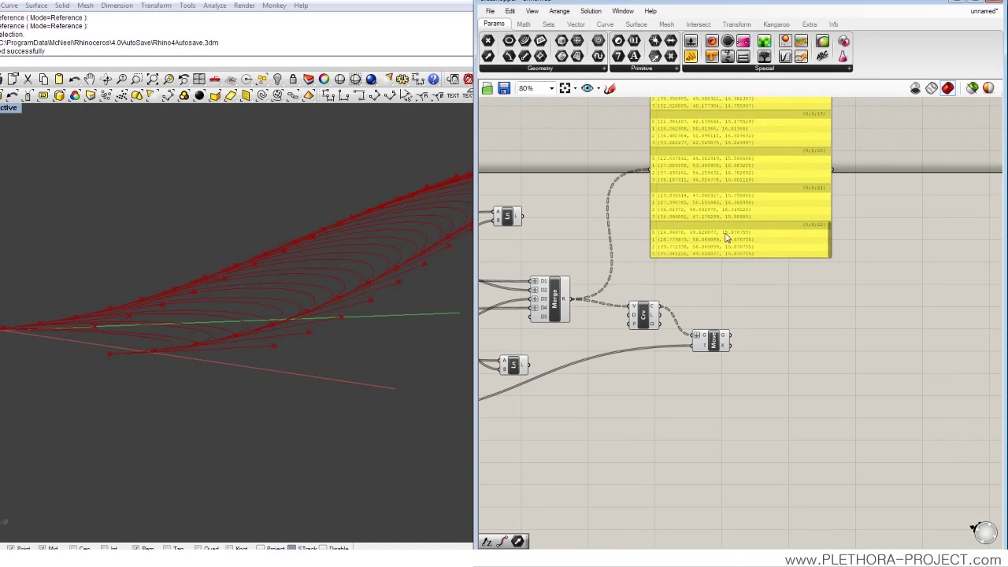
# - Duplicate the Panel below the original and connect the Curve component's C output to the copy to inspect its data tree
pyautogui.click(726, 242)
pyautogui.keyDown('alt'); pyautogui.moveTo(726, 237); pyautogui.dragTo(831, 445); pyautogui.keyUp('alt')
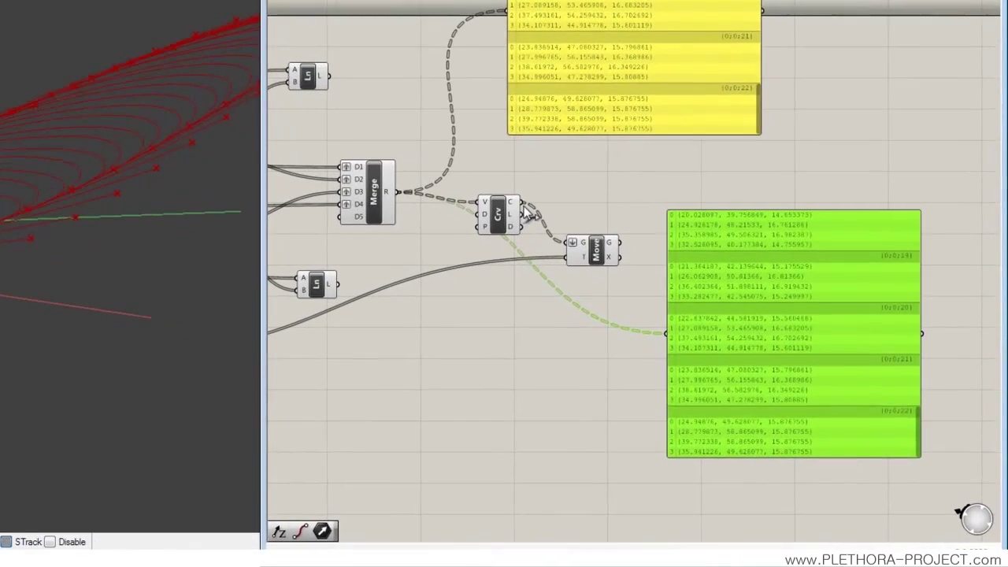
pyautogui.moveTo(526, 208); pyautogui.dragTo(660, 325)
pyautogui.moveTo(661, 325); pyautogui.dragTo(633, 261, button='right')
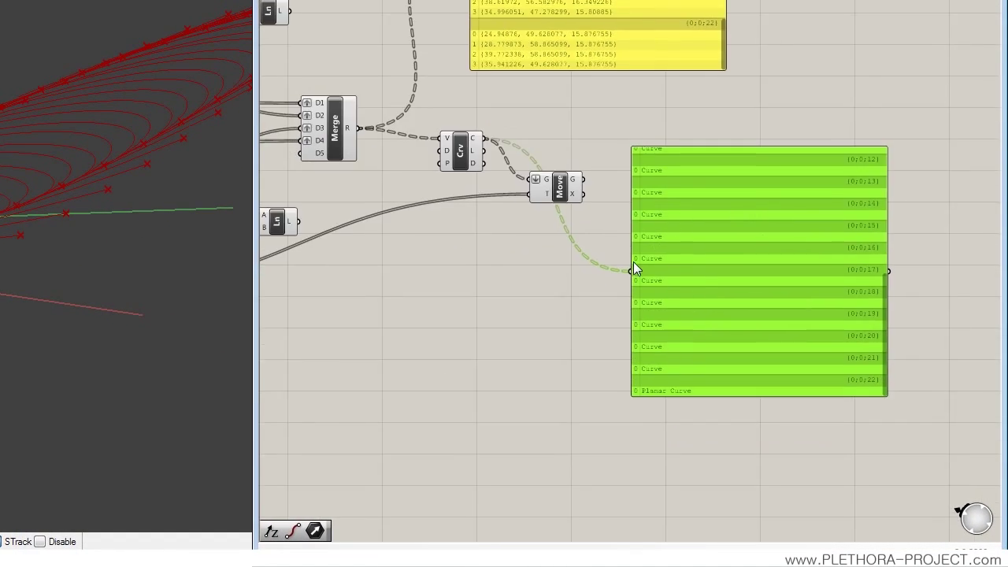
pyautogui.scroll(3, 622, 202)
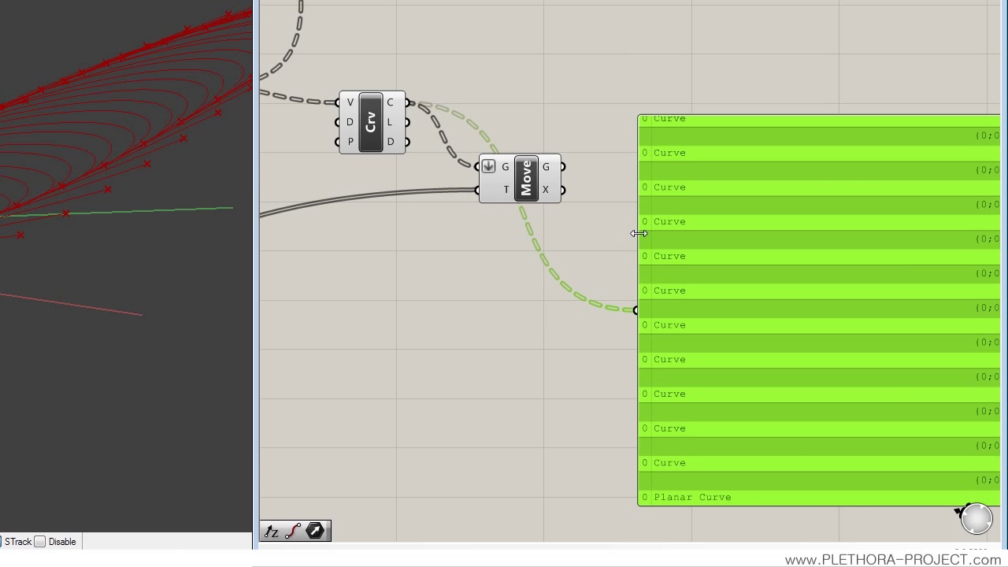
pyautogui.moveTo(794, 272); pyautogui.dragTo(719, 202)
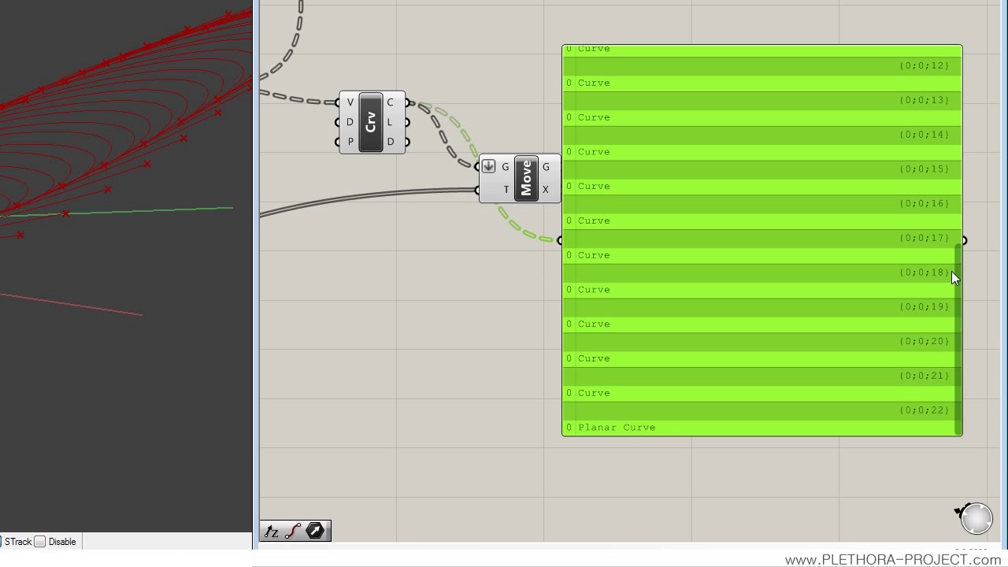
pyautogui.moveTo(543, 34); pyautogui.dragTo(574, 174, button='right')
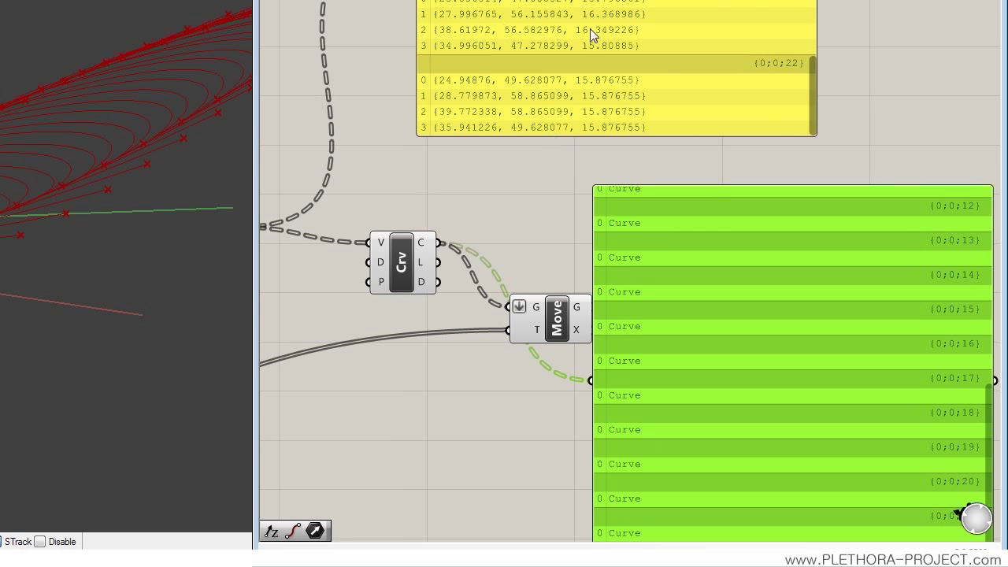
pyautogui.moveTo(670, 290); pyautogui.dragTo(672, 218, button='right')
pyautogui.moveTo(672, 218); pyautogui.dragTo(712, 214)
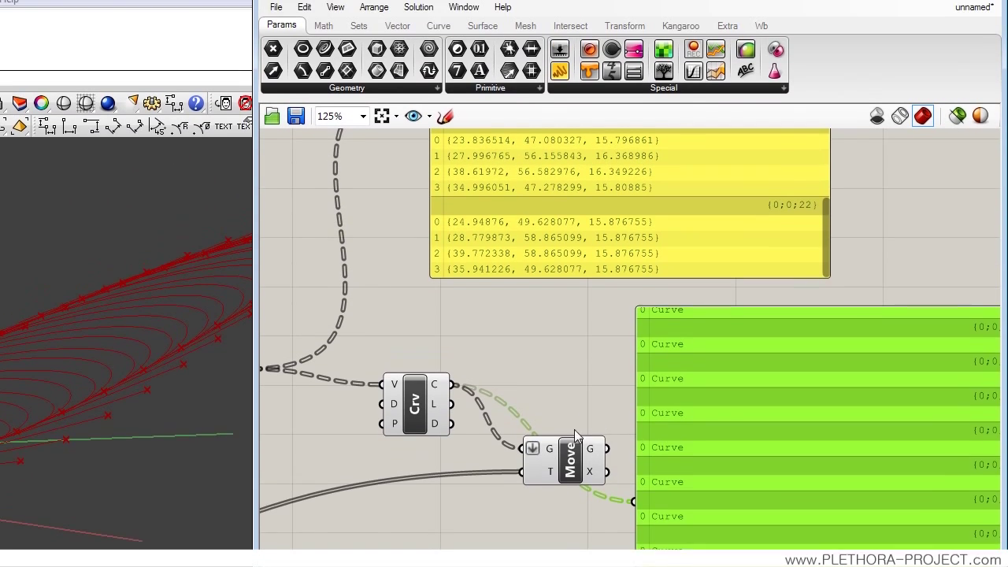
# - Add a Flatten Tree component, feed it the Curve component's C output, and connect its D output to the Panel copy
pyautogui.moveTo(566, 230); pyautogui.dragTo(585, 259)
pyautogui.click(555, 163)
pyautogui.doubleClick(555, 397)
pyautogui.write('FLATT')
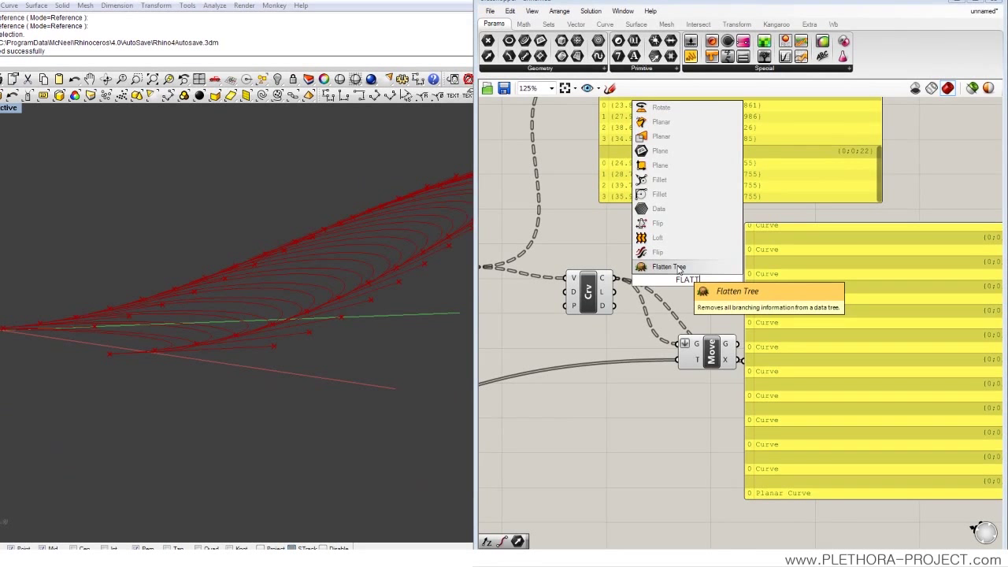
pyautogui.click(677, 268)
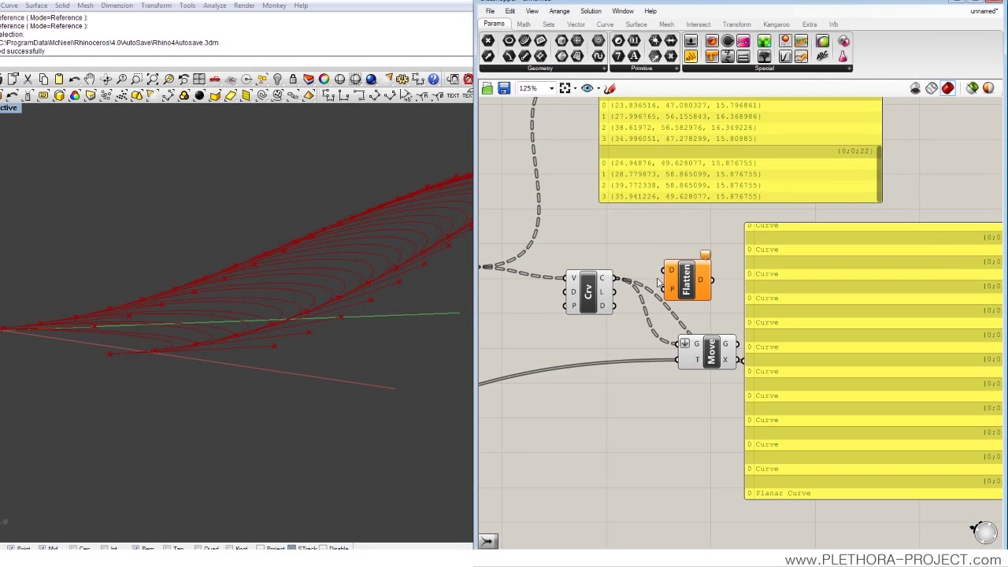
pyautogui.moveTo(618, 278); pyautogui.dragTo(748, 365)
pyautogui.moveTo(815, 378); pyautogui.dragTo(866, 364)
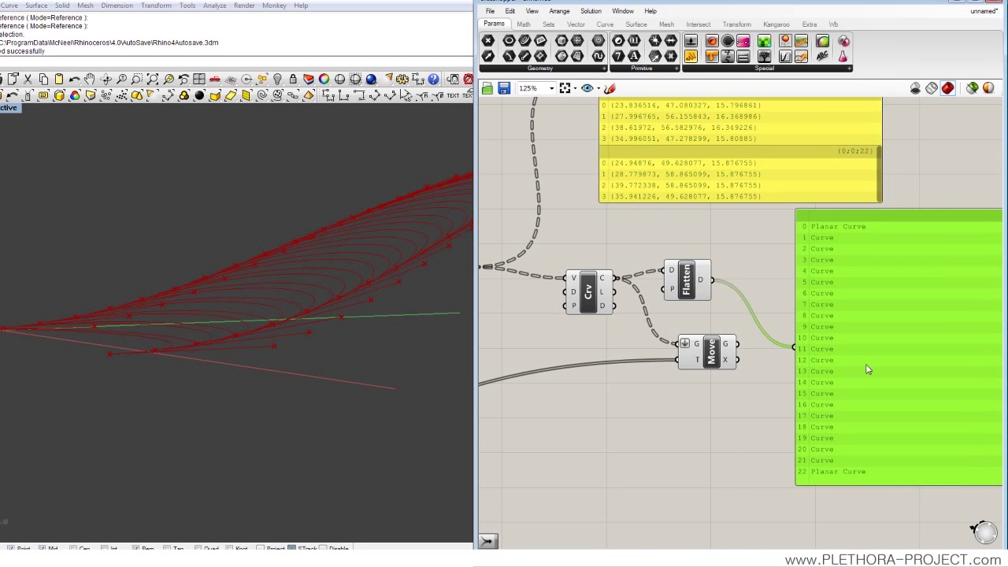
# - Compare the flattened curve list in the Panel copy with the branched point lists in the original Panel
pyautogui.moveTo(866, 364); pyautogui.dragTo(730, 356, button='right')
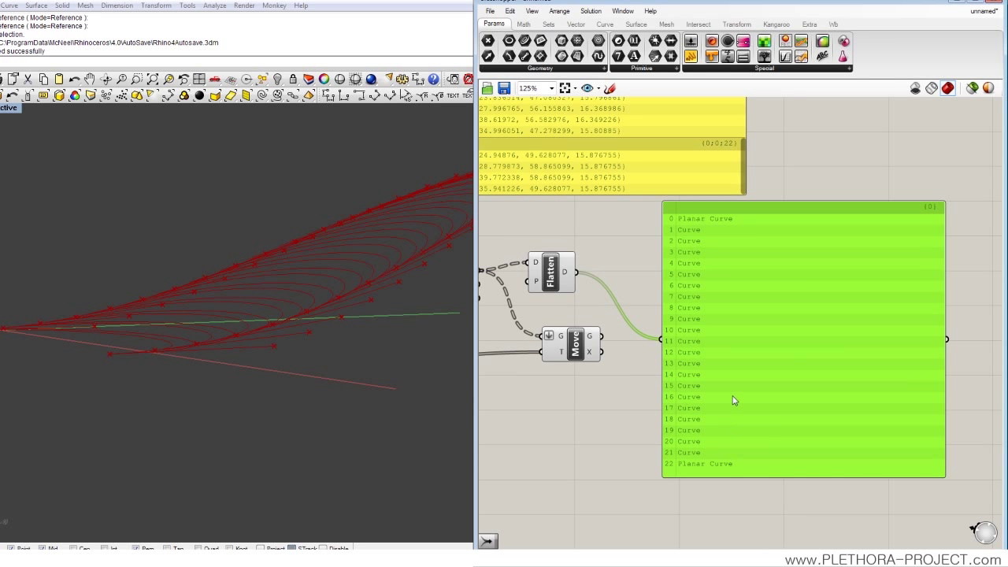
pyautogui.moveTo(750, 367); pyautogui.dragTo(783, 365, button='right')
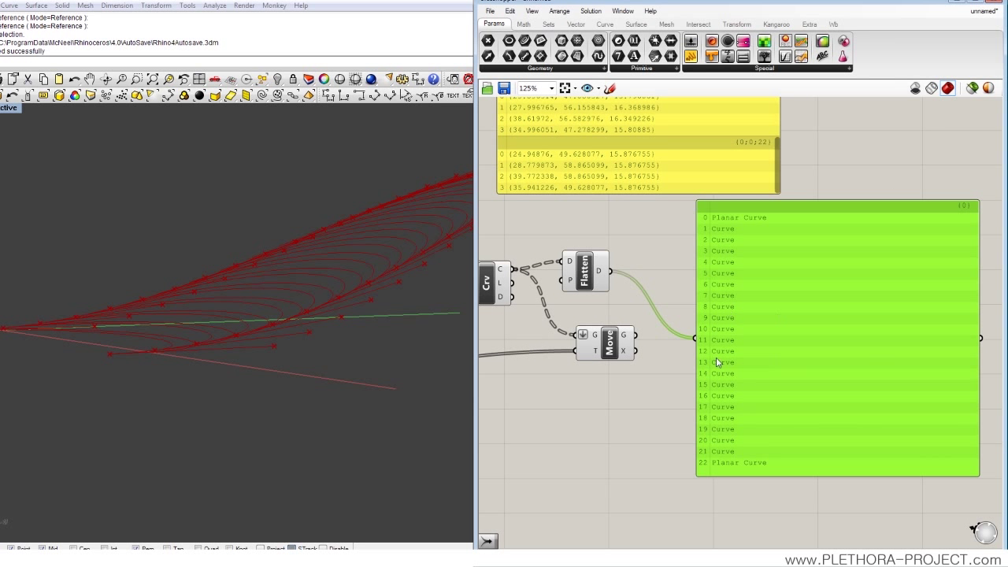
pyautogui.moveTo(585, 147); pyautogui.dragTo(671, 304, button='right')
pyautogui.moveTo(772, 219); pyautogui.dragTo(773, 314, button='right')
pyautogui.moveTo(816, 386); pyautogui.dragTo(836, 378, button='right')
pyautogui.moveTo(836, 377); pyautogui.dragTo(838, 144)
pyautogui.moveTo(836, 495); pyautogui.dragTo(811, 271, button='right')
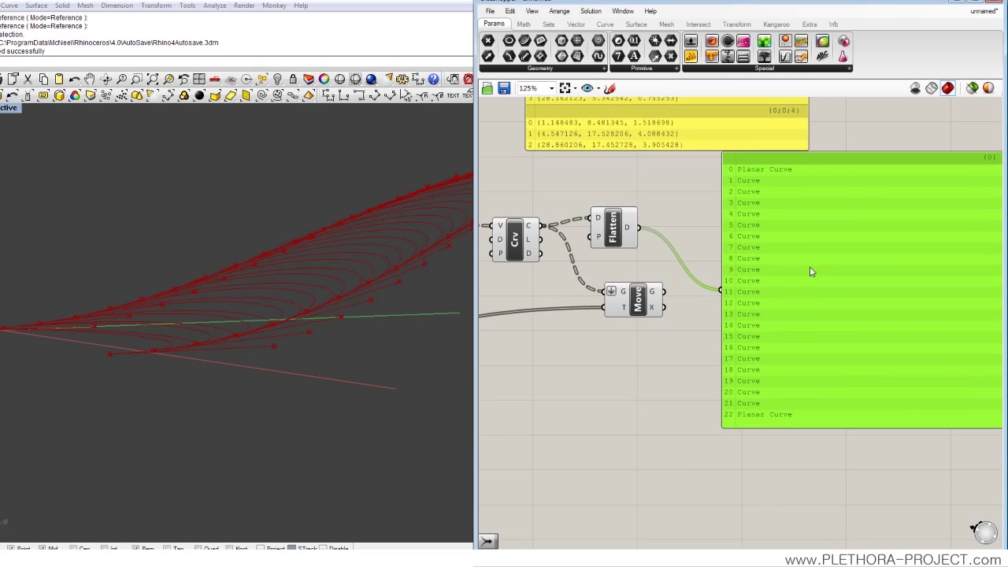
pyautogui.moveTo(763, 336); pyautogui.dragTo(690, 343, button='right')
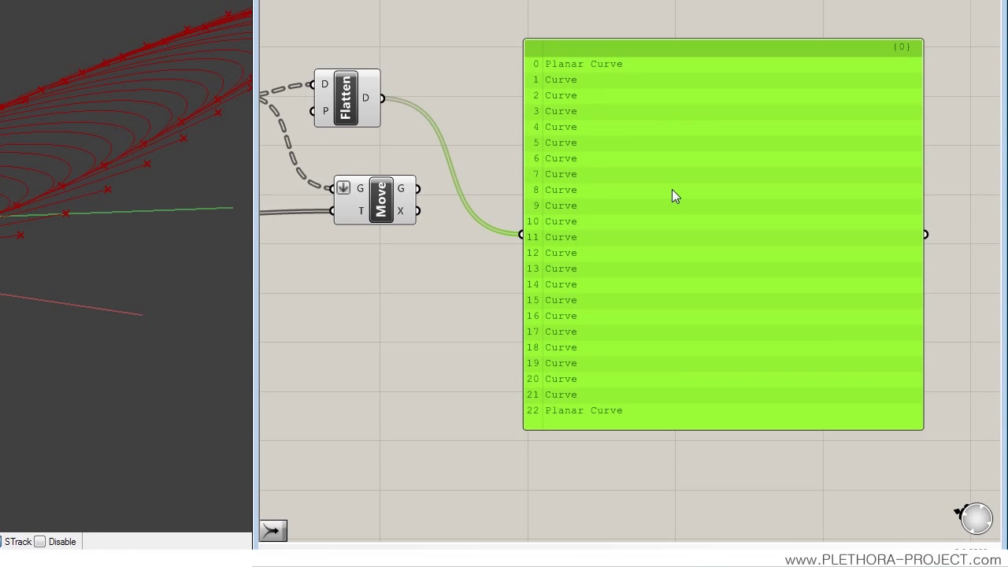
# - Delete the Panel copy and connect the Flatten component's D output to the Move component's G input
pyautogui.press('Delete')
pyautogui.moveTo(405, 212); pyautogui.dragTo(548, 197)
pyautogui.moveTo(382, 97); pyautogui.dragTo(477, 172)
# - Turn off flattening on the Move component's G input and lower the Flatten component between Curve and Move
pyautogui.rightClick(488, 172)
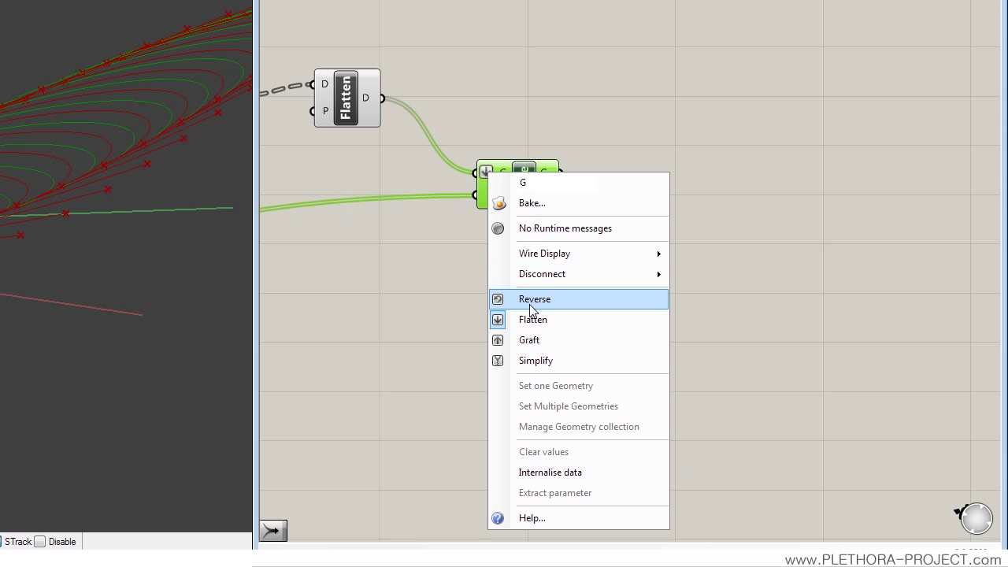
pyautogui.click(526, 315)
pyautogui.moveTo(535, 192); pyautogui.dragTo(501, 192)
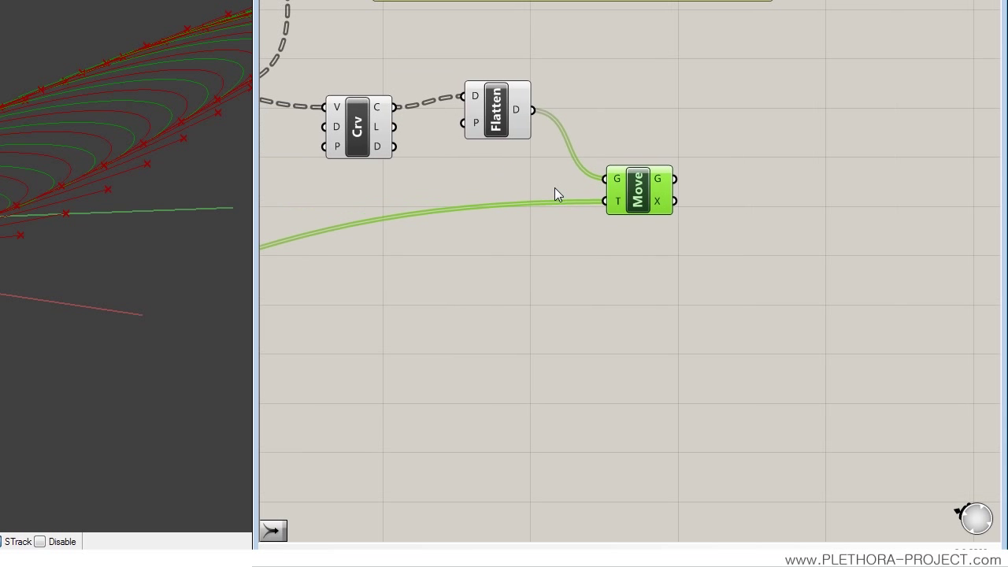
pyautogui.rightClick(617, 181)
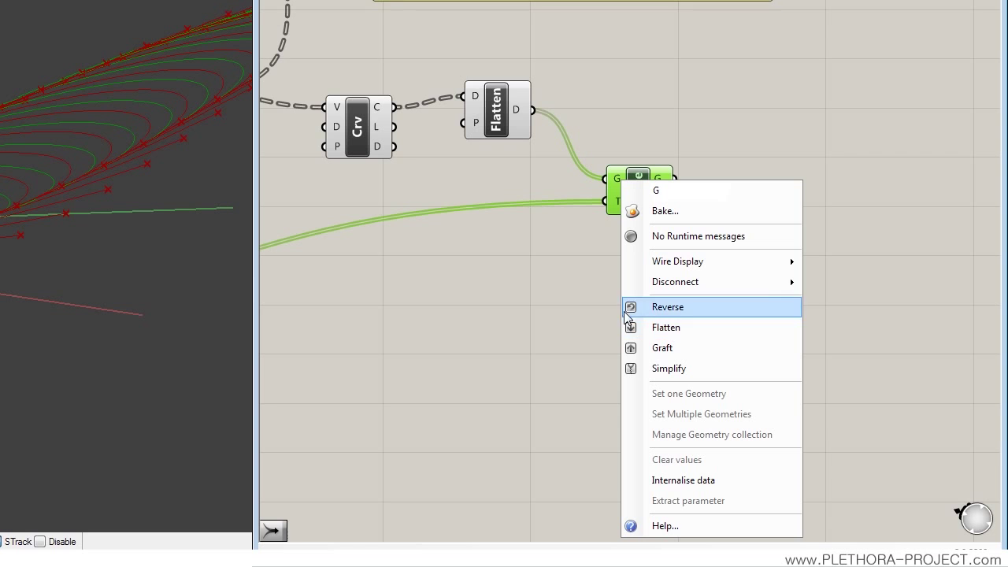
pyautogui.click(594, 316)
pyautogui.moveTo(508, 117); pyautogui.dragTo(504, 149)
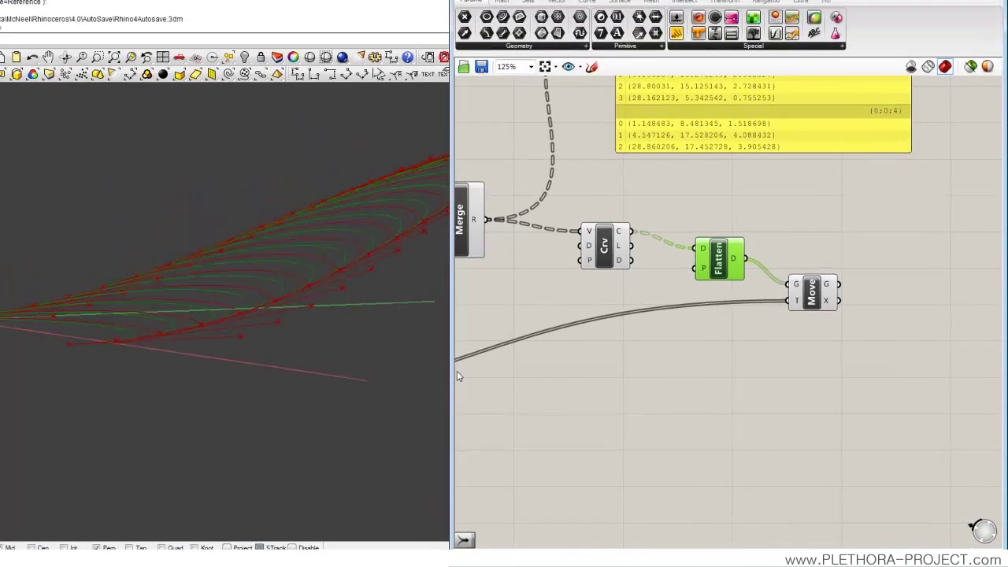
# - Examine the original and moved curves in the viewport by selecting the Curve, Flatten and Move components in turn
pyautogui.moveTo(347, 378); pyautogui.dragTo(279, 416, button='right')
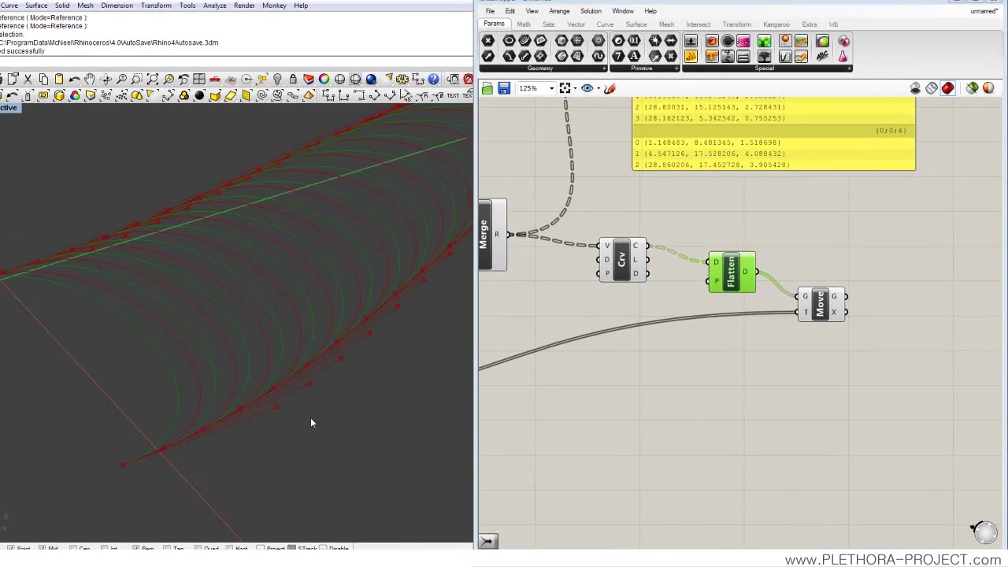
pyautogui.click(635, 272)
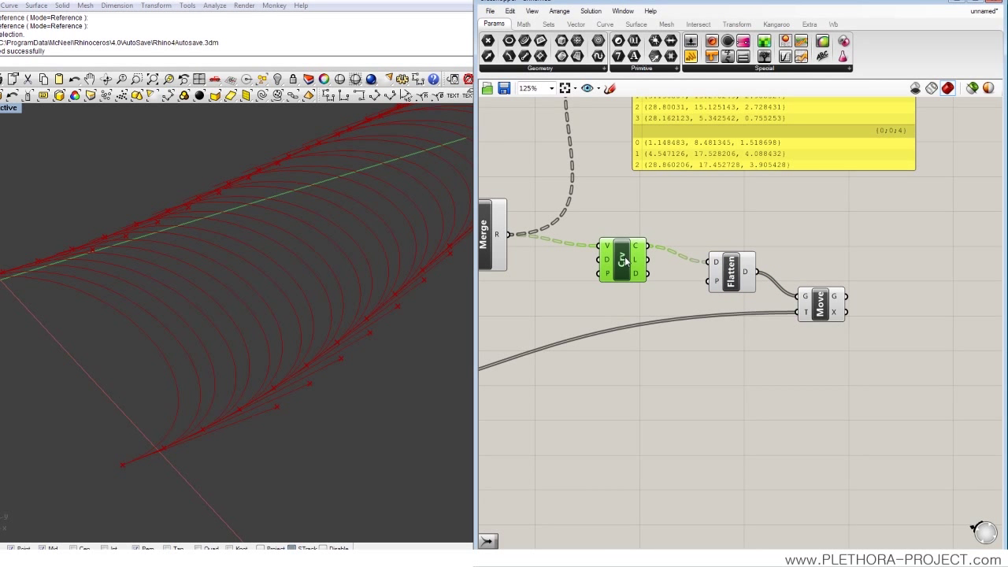
pyautogui.click(724, 265)
pyautogui.moveTo(601, 314); pyautogui.dragTo(629, 357, button='right')
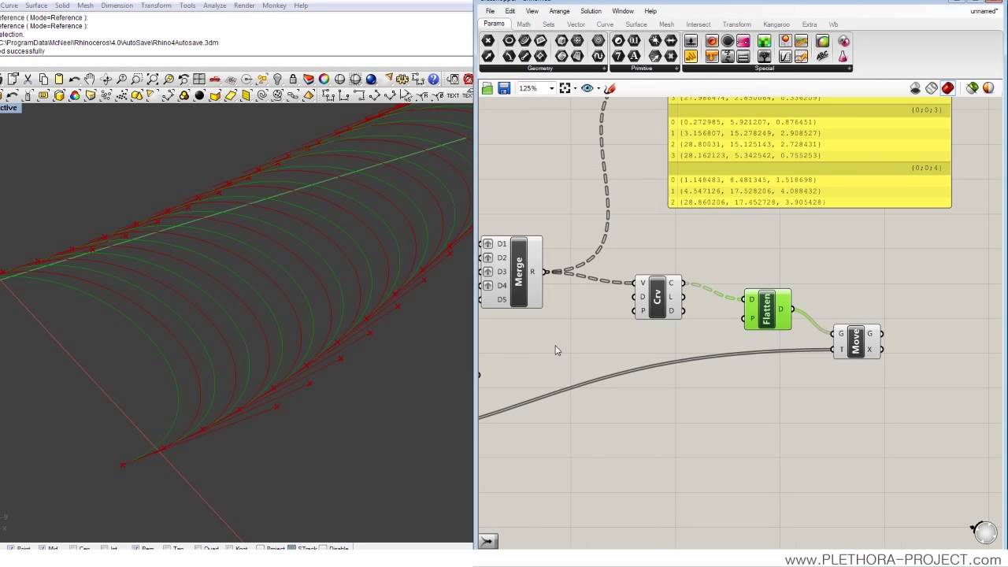
pyautogui.moveTo(556, 350); pyautogui.dragTo(610, 325, button='right')
pyautogui.moveTo(338, 338); pyautogui.dragTo(306, 324, button='right')
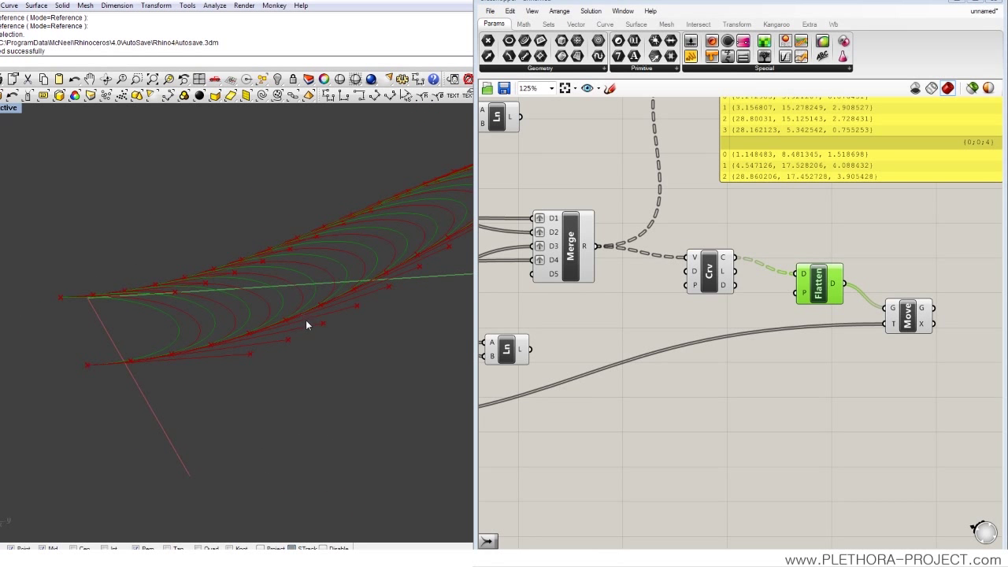
pyautogui.click(910, 317)
pyautogui.moveTo(906, 376); pyautogui.dragTo(707, 349, button='right')
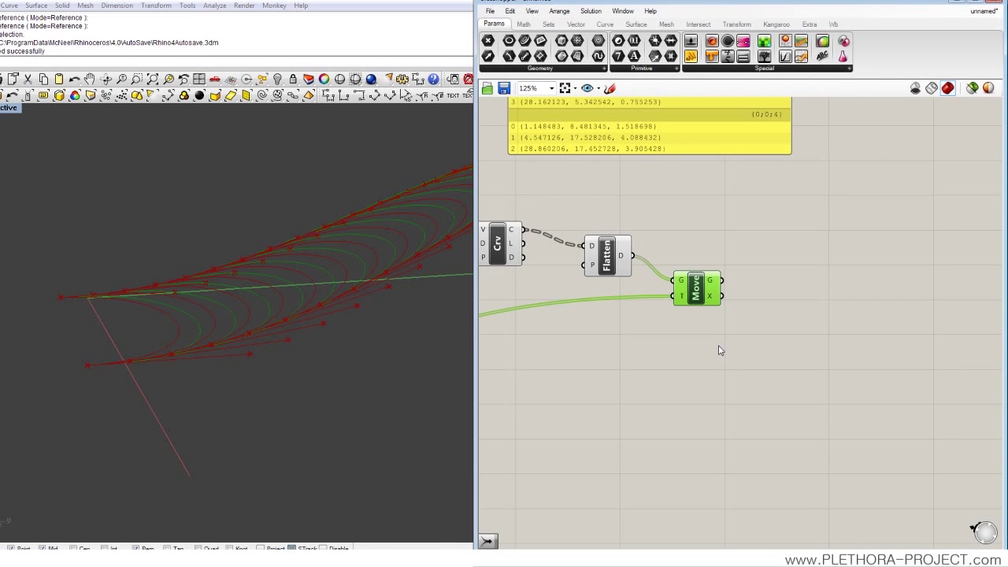
# - Lower the Move component slightly and add a Loft component just beyond it
pyautogui.moveTo(697, 290); pyautogui.dragTo(702, 317)
pyautogui.doubleClick(757, 243)
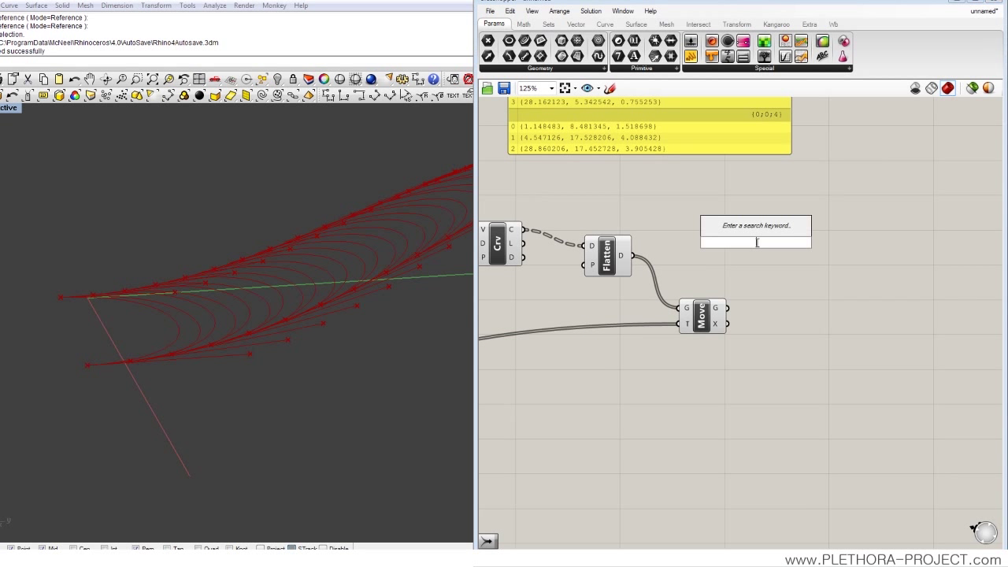
pyautogui.write('loft')
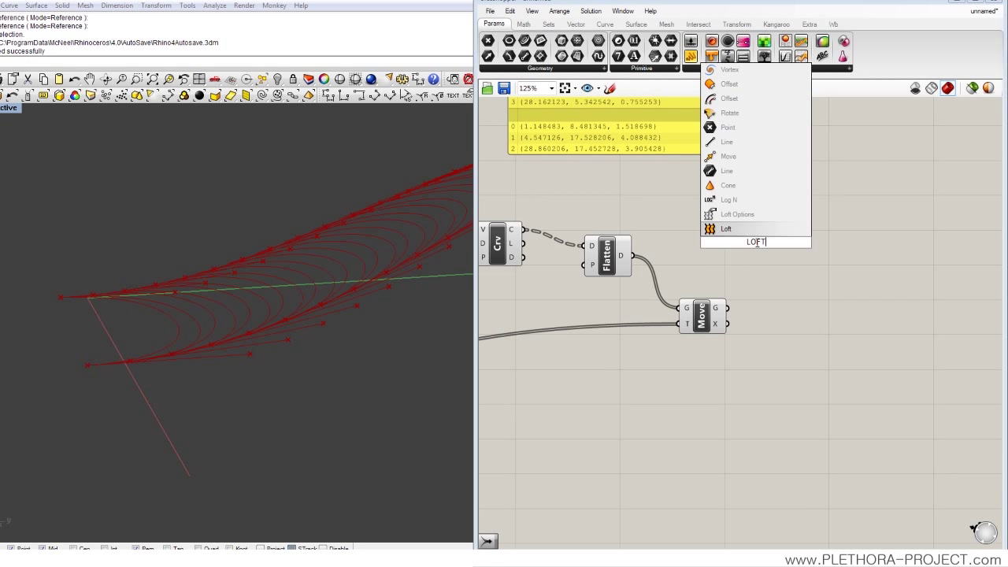
pyautogui.press('Return')
pyautogui.moveTo(757, 245); pyautogui.dragTo(817, 305)
# - Connect both the Flatten component's D output and the Move component's G output to the Loft component's C input
pyautogui.moveTo(631, 255); pyautogui.dragTo(790, 297)
pyautogui.moveTo(731, 314); pyautogui.dragTo(791, 304)
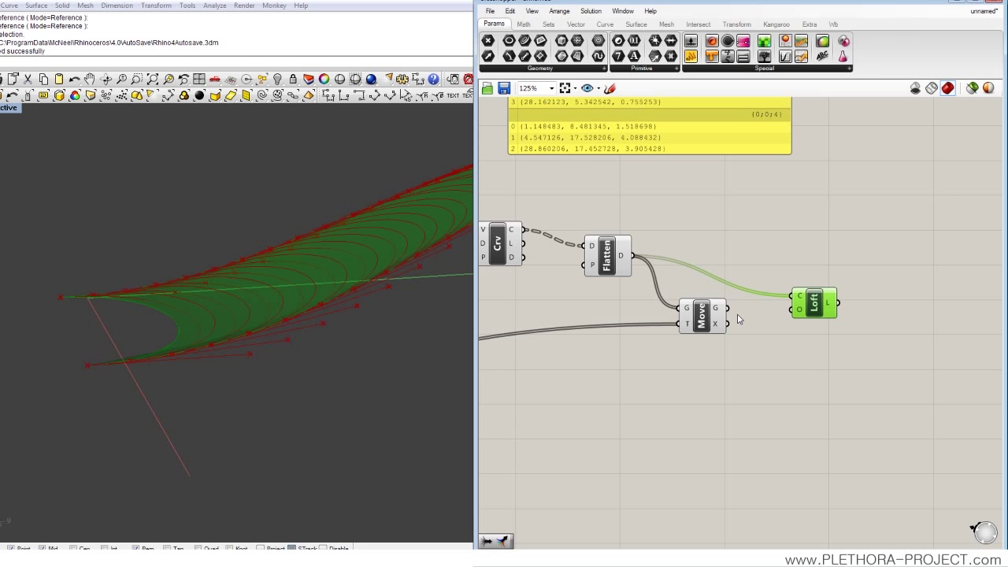
pyautogui.moveTo(729, 308); pyautogui.dragTo(800, 298)
# - Try grafting the Loft component's C input, remove the graft, and disconnect both wires from that input
pyautogui.rightClick(800, 299)
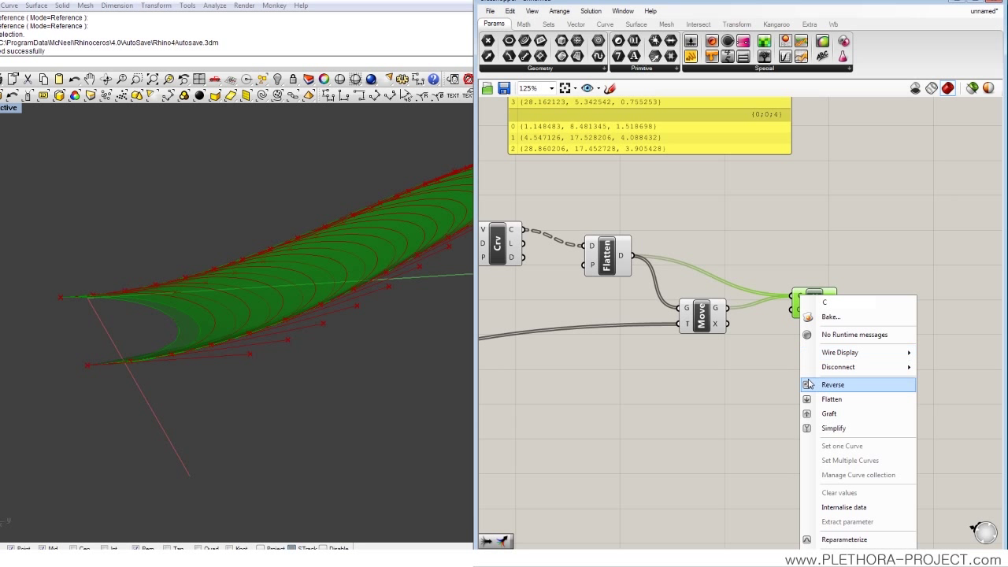
pyautogui.click(827, 414)
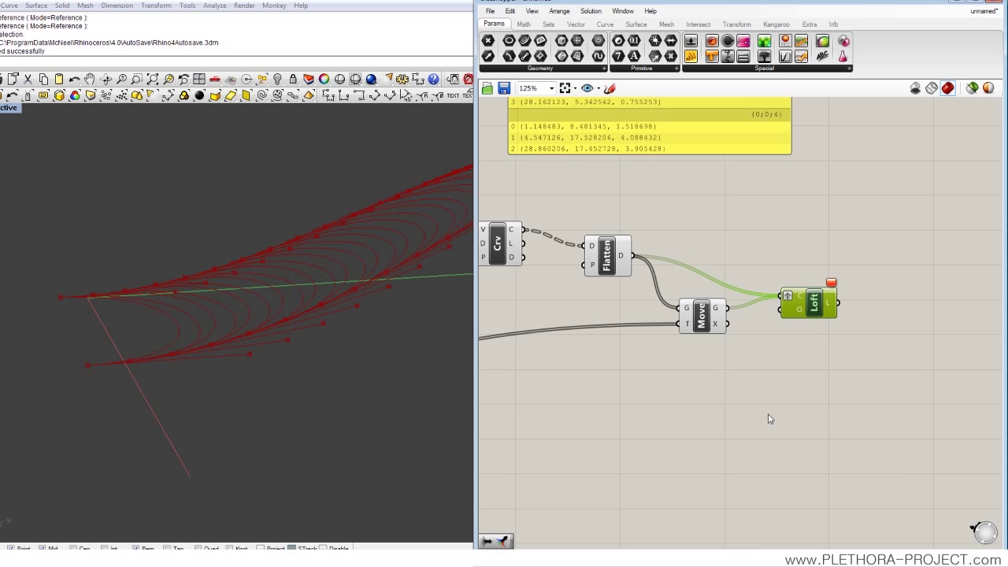
pyautogui.rightClick(797, 298)
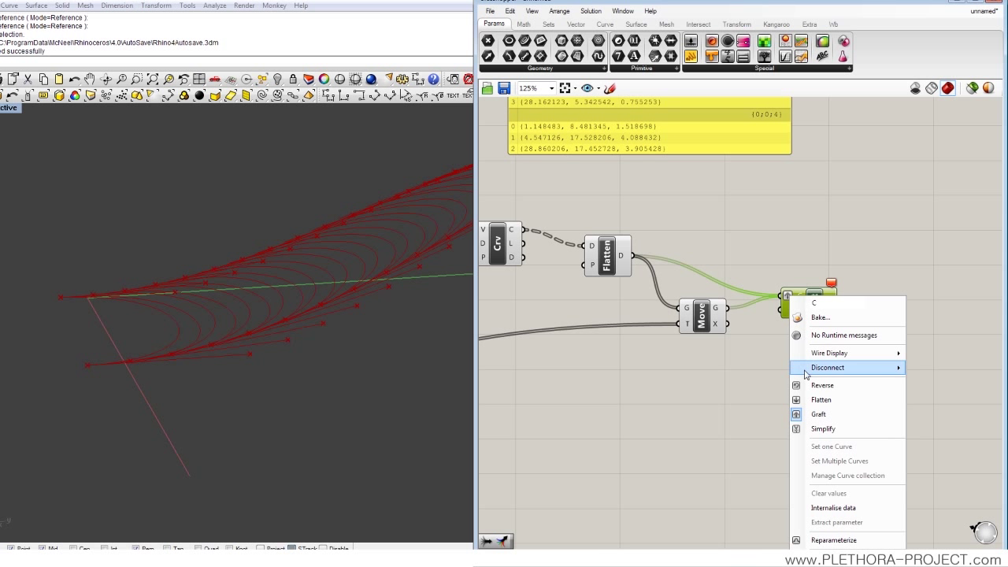
pyautogui.click(805, 413)
pyautogui.moveTo(822, 300); pyautogui.dragTo(854, 294)
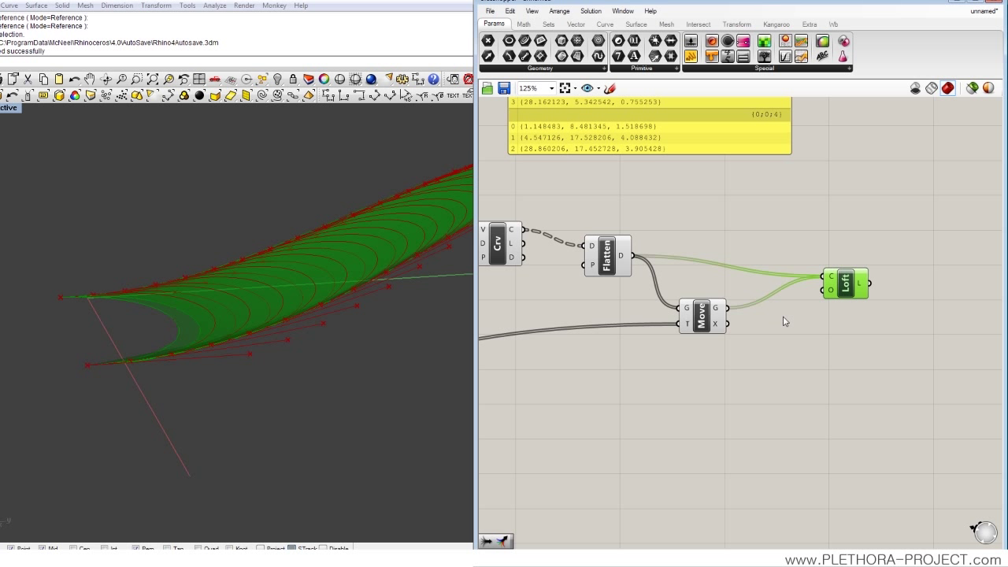
pyautogui.keyDown('ctrl'); pyautogui.moveTo(823, 276); pyautogui.dragTo(771, 274); pyautogui.keyUp('ctrl')
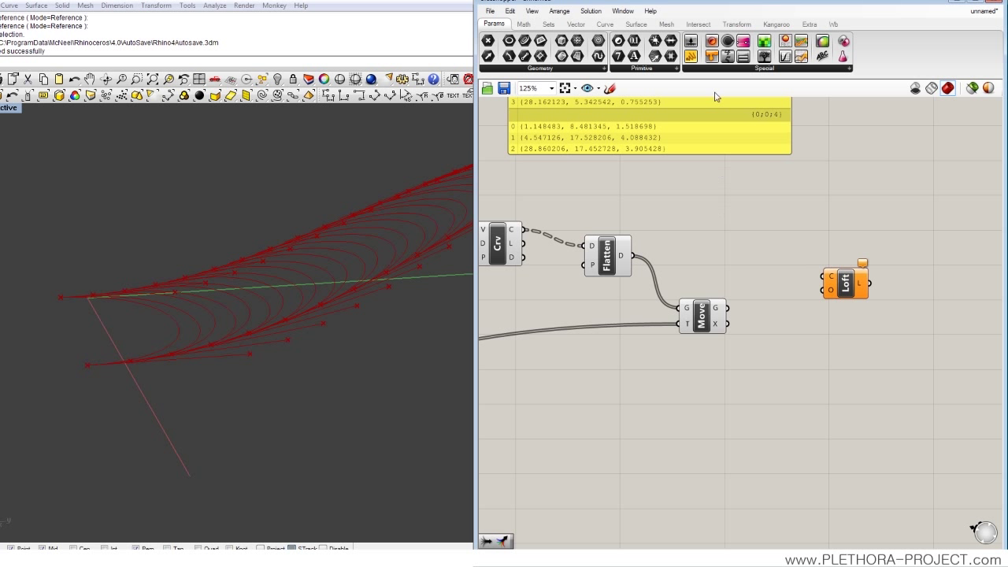
# - Compare the data from Flatten's D output and Move's G output using a panel on each, and delete the panel on Move
pyautogui.moveTo(691, 56); pyautogui.dragTo(685, 214)
pyautogui.moveTo(626, 258); pyautogui.dragTo(684, 214)
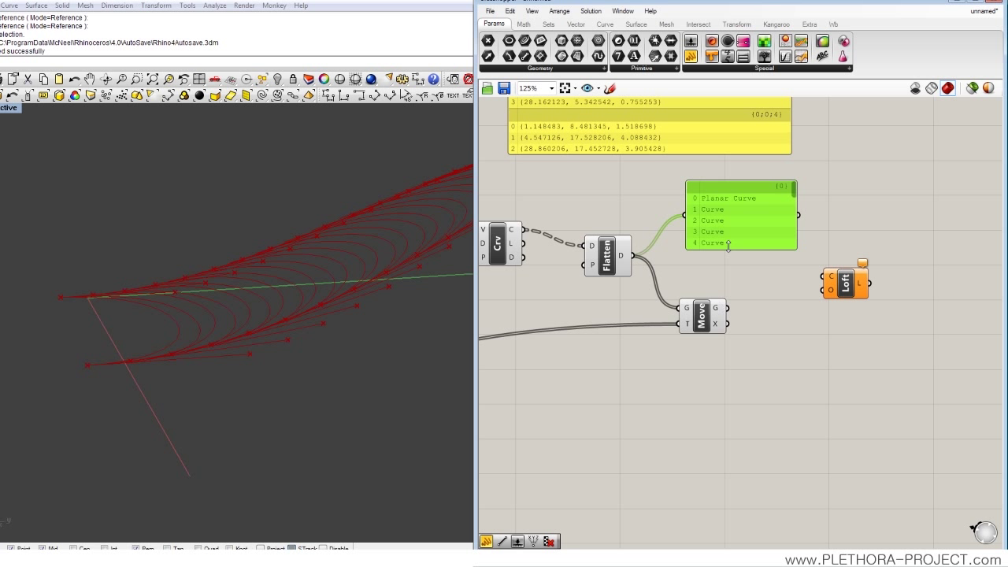
pyautogui.keyDown('alt'); pyautogui.moveTo(733, 237); pyautogui.dragTo(793, 362); pyautogui.keyUp('alt')
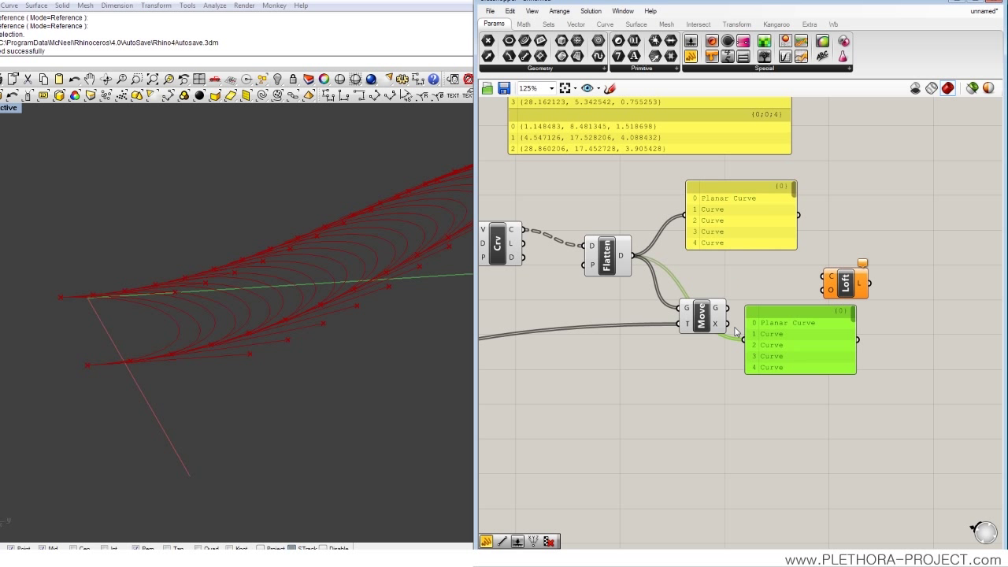
pyautogui.moveTo(723, 307); pyautogui.dragTo(746, 339)
pyautogui.moveTo(814, 361); pyautogui.dragTo(804, 383)
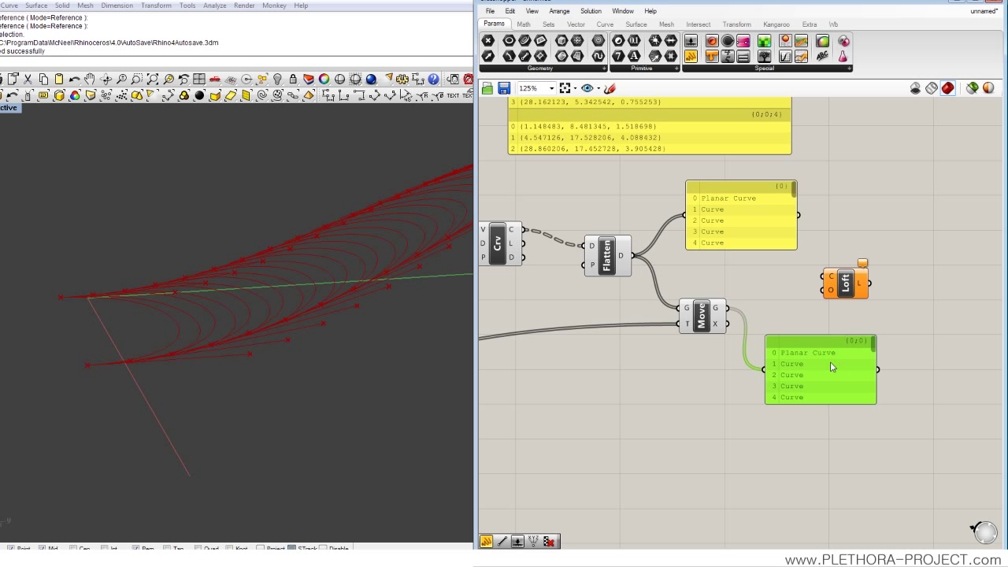
pyautogui.press('Delete')
# - Place a copy of the Flatten component after Move and connect Move's G output to its D input
pyautogui.click(609, 266)
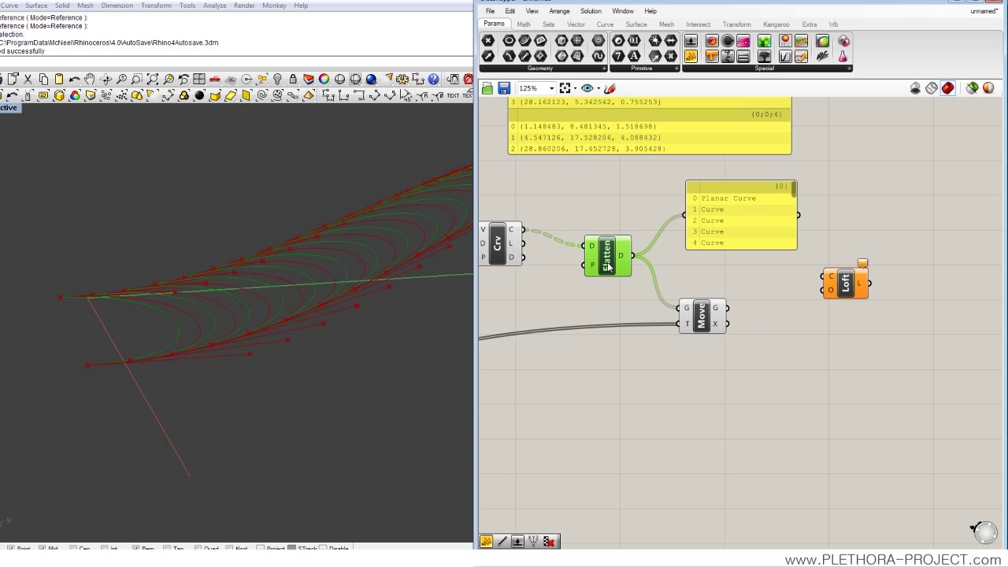
pyautogui.hotkey('ctrl', 'c')
pyautogui.hotkey('ctrl', 'v')
pyautogui.moveTo(604, 252); pyautogui.dragTo(785, 341)
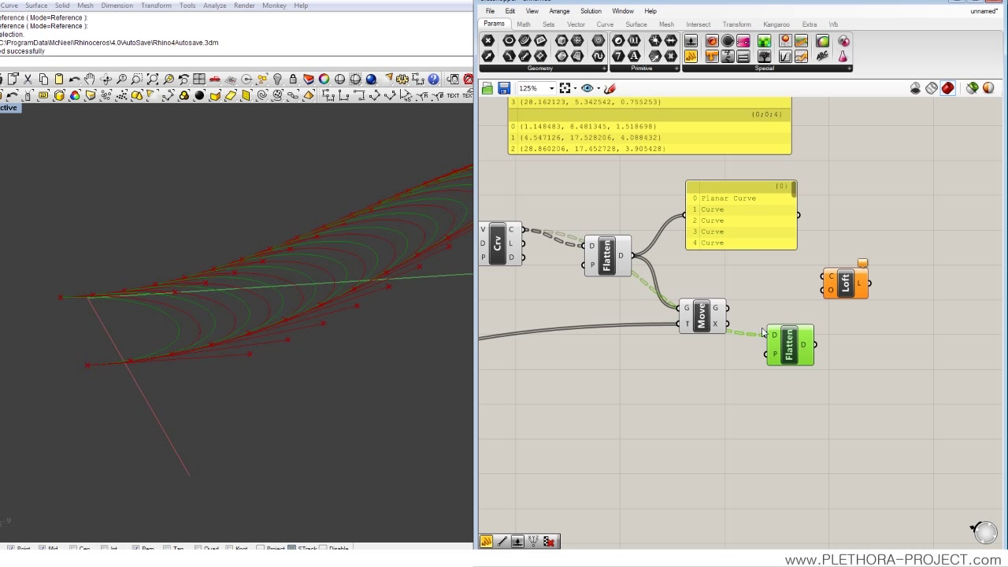
pyautogui.moveTo(731, 317); pyautogui.dragTo(728, 309)
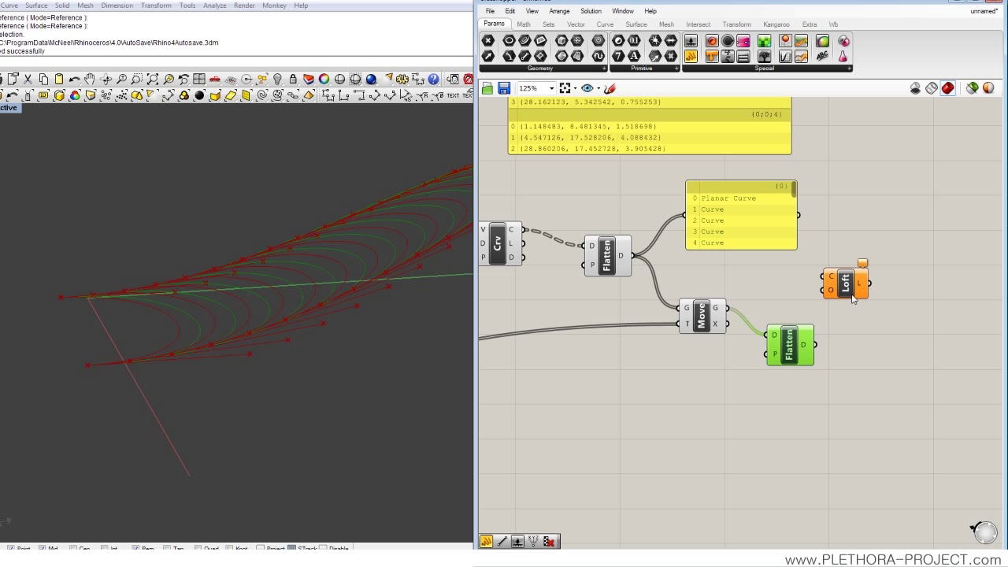
# - Try lofting by connecting both Flatten D outputs to the Loft component's C input and grafting that input
pyautogui.moveTo(853, 298); pyautogui.dragTo(934, 292)
pyautogui.moveTo(635, 258); pyautogui.dragTo(903, 271)
pyautogui.moveTo(816, 344); pyautogui.dragTo(906, 291)
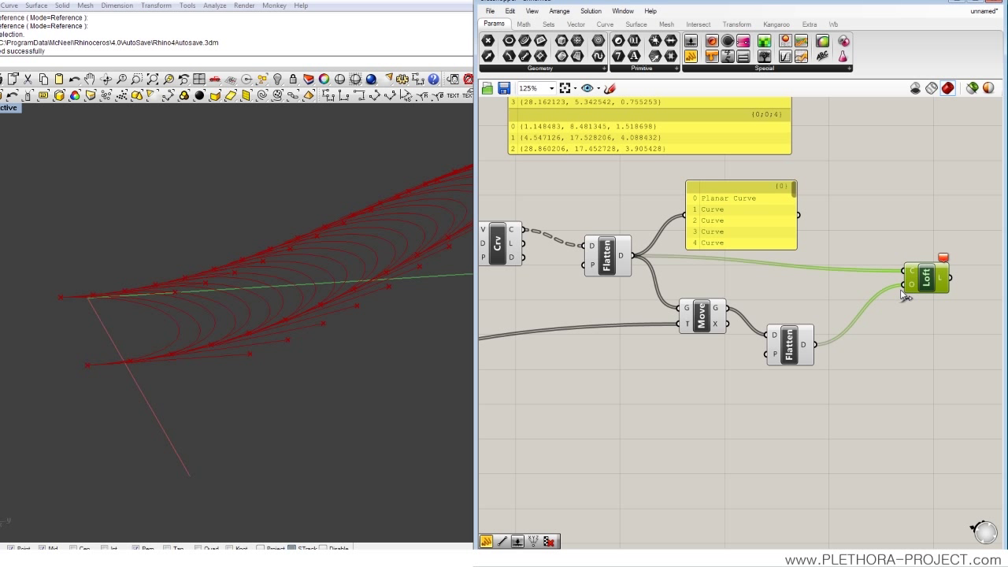
pyautogui.moveTo(906, 290)
pyautogui.keyDown('ctrl'); pyautogui.mouseDown()
pyautogui.moveTo(820, 353)
pyautogui.moveTo(902, 277)
pyautogui.mouseUp(); pyautogui.keyUp('ctrl')
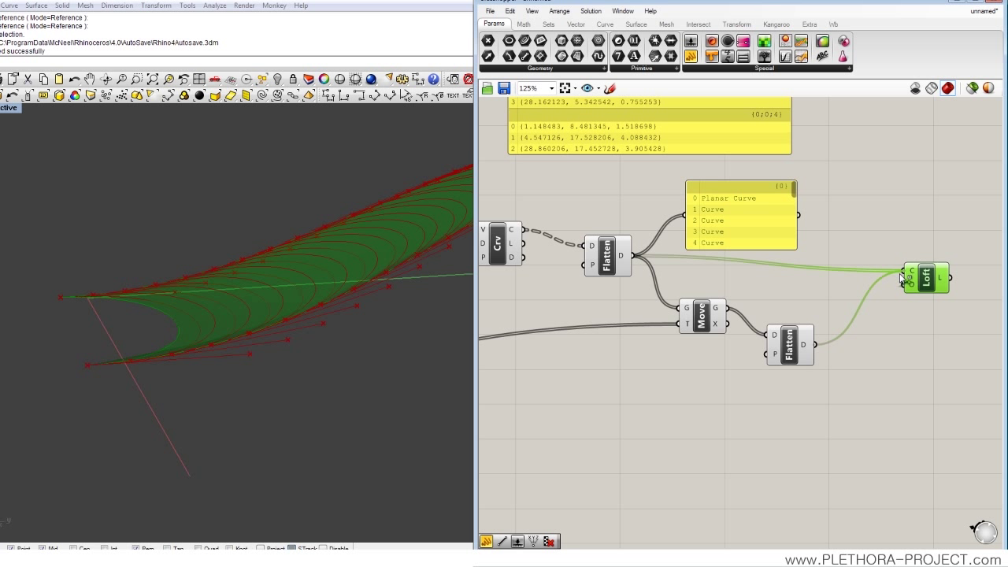
pyautogui.rightClick(911, 269)
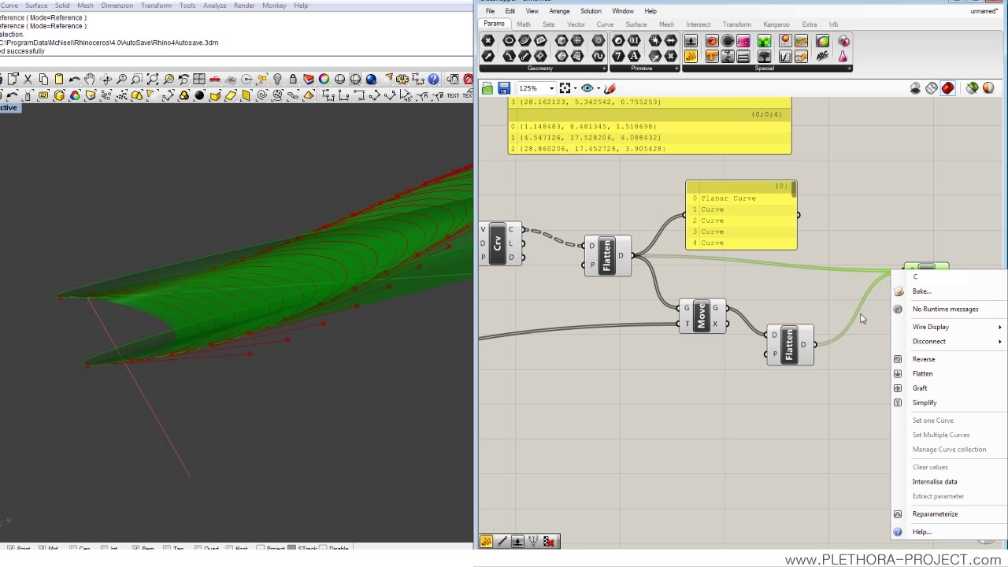
pyautogui.click(917, 375)
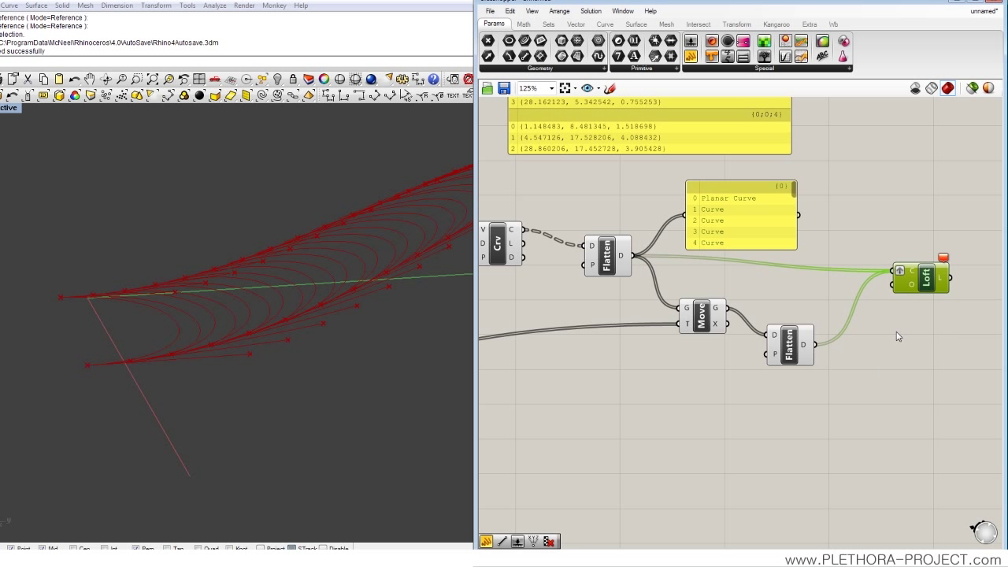
pyautogui.moveTo(918, 282); pyautogui.dragTo(902, 265)
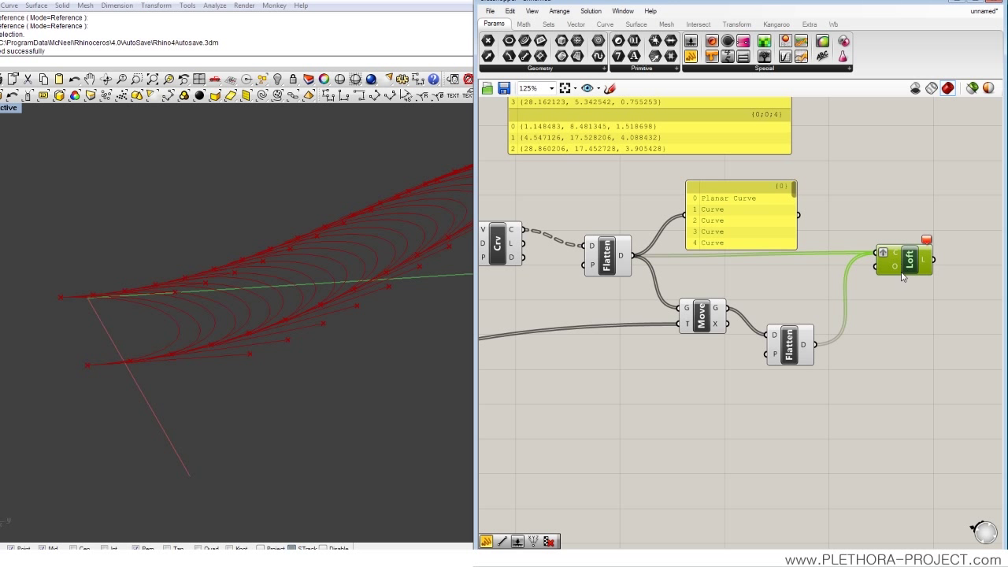
# - Delete the Loft component and add a Merge component beyond the second Flatten component
pyautogui.press('Delete')
pyautogui.moveTo(885, 291); pyautogui.dragTo(784, 310, button='right')
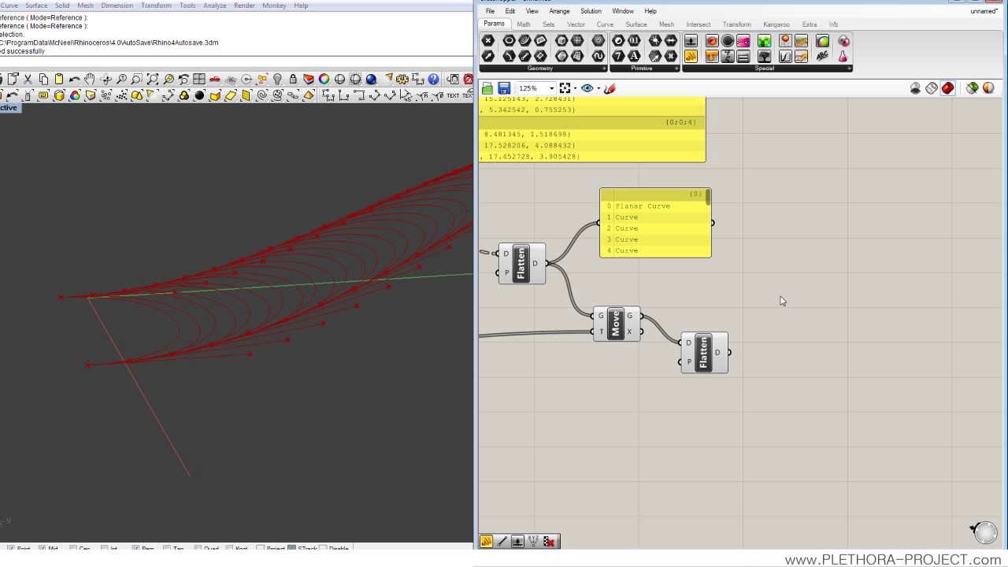
pyautogui.doubleClick(782, 296)
pyautogui.write('M')
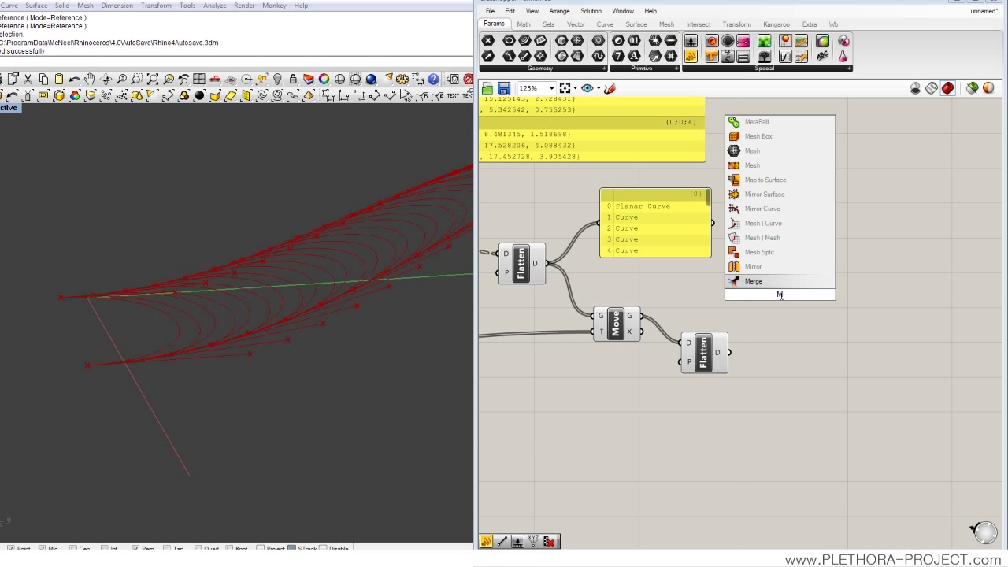
pyautogui.write('o')
pyautogui.press('BackSpace')
pyautogui.write('erge')
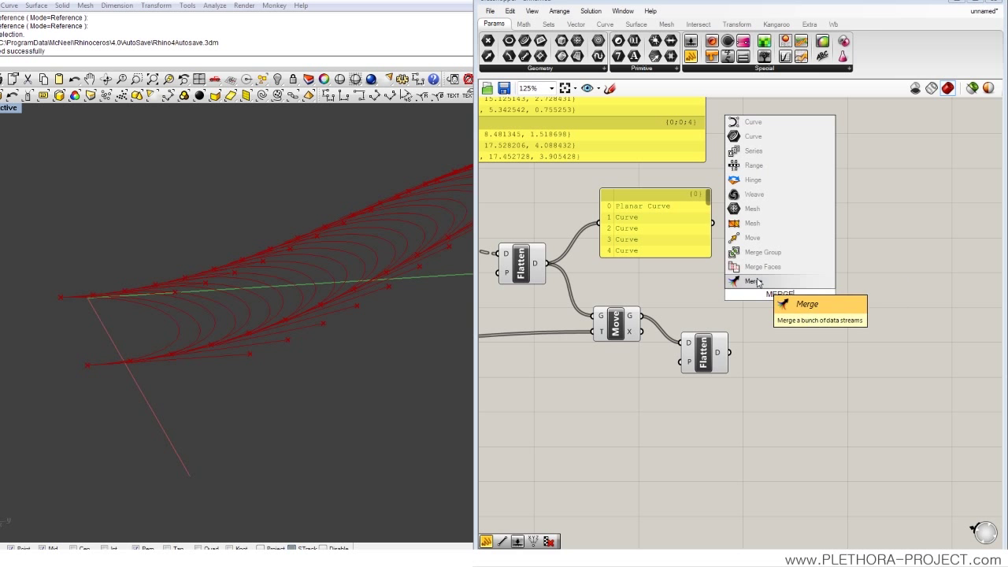
pyautogui.click(769, 283)
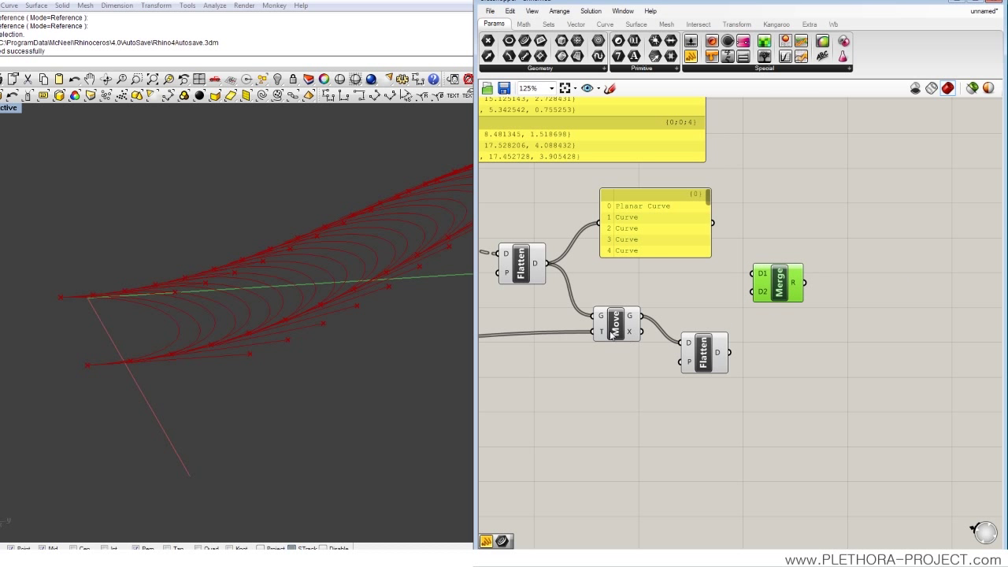
# - Tidy the Move and second Flatten positions, and connect the first Flatten's D output to Merge's D1 and the second's to D2
pyautogui.moveTo(611, 335); pyautogui.dragTo(598, 335)
pyautogui.moveTo(704, 353); pyautogui.dragTo(700, 325)
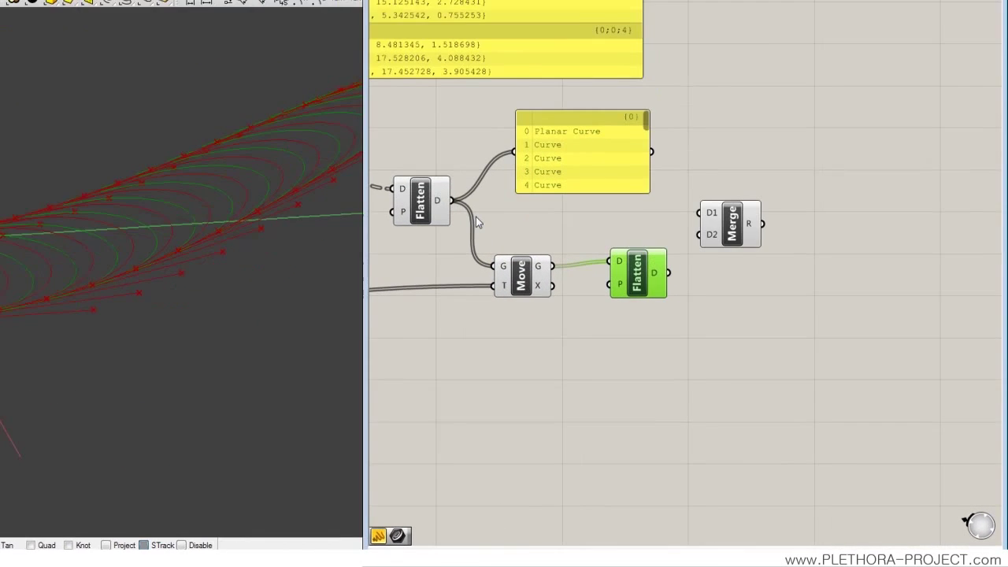
pyautogui.moveTo(453, 200); pyautogui.dragTo(699, 213)
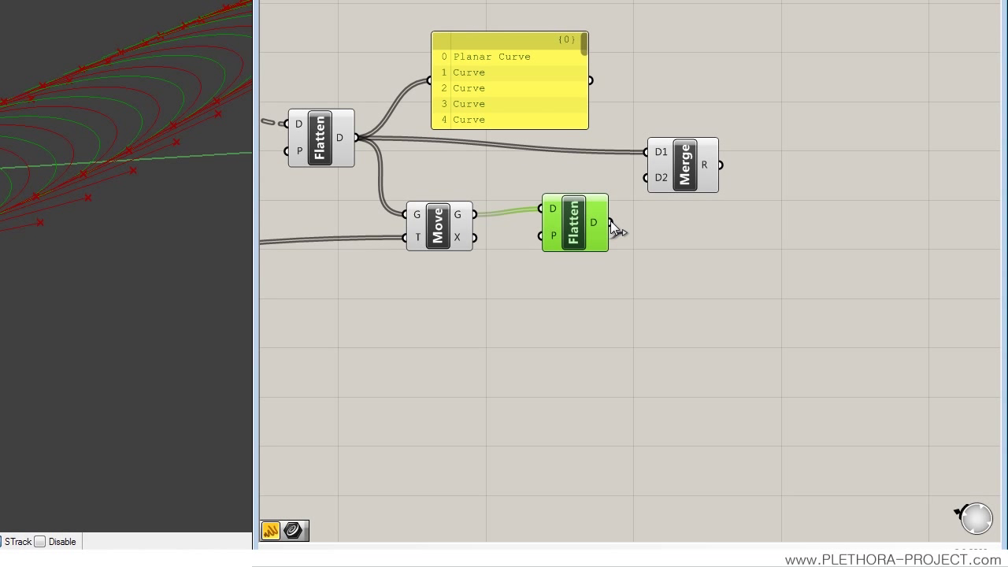
pyautogui.moveTo(612, 221); pyautogui.dragTo(700, 165)
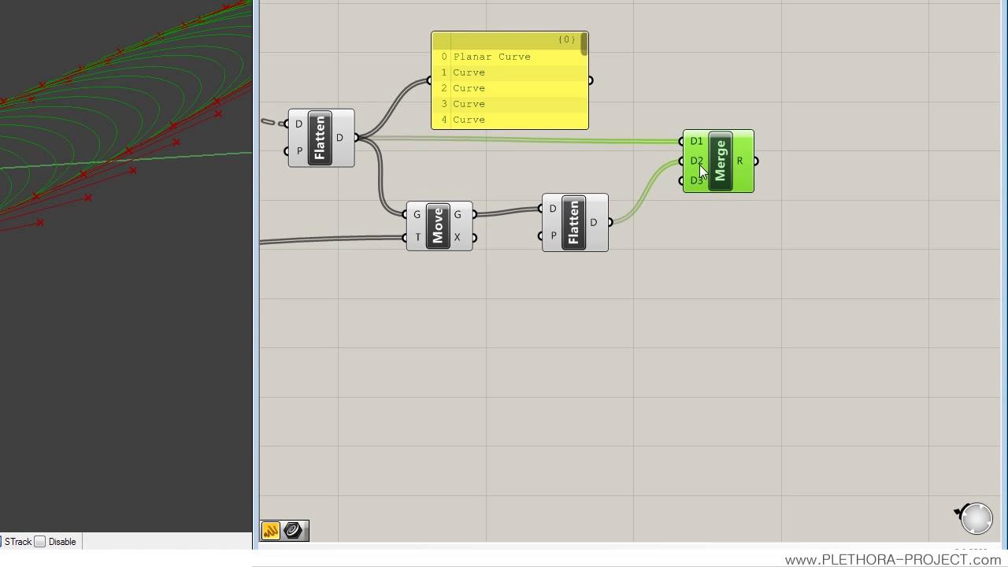
pyautogui.click(712, 249)
# - Move the panel beyond the new Merge component, connect it to the R output, and graft Merge's D1 and D2 inputs
pyautogui.moveTo(498, 85); pyautogui.dragTo(882, 57)
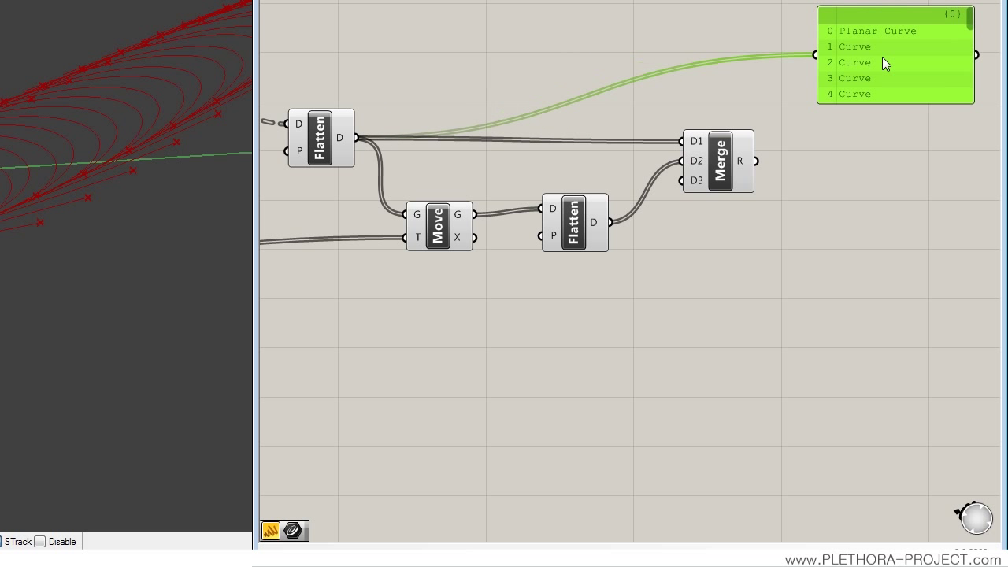
pyautogui.moveTo(755, 160); pyautogui.dragTo(816, 55)
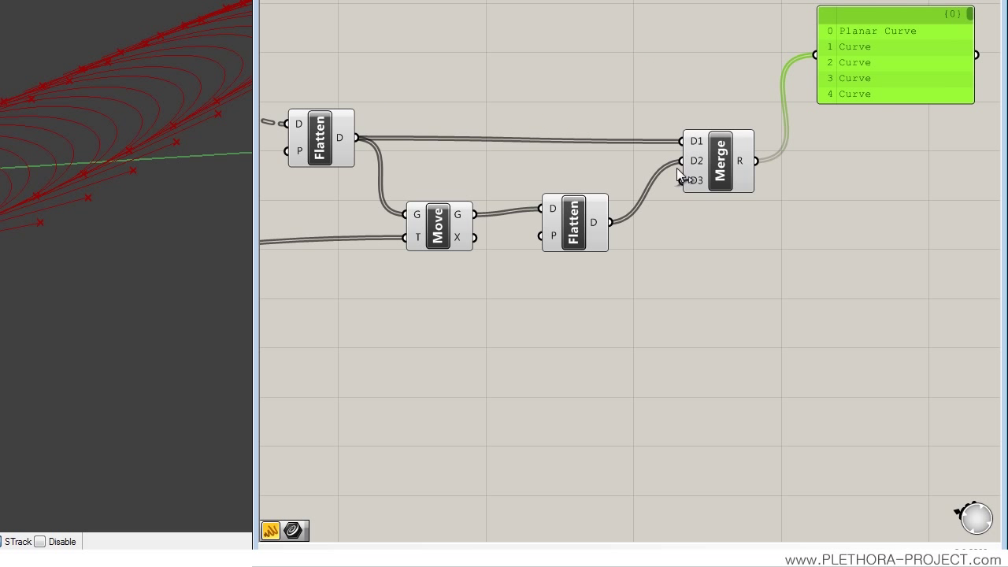
pyautogui.rightClick(696, 141)
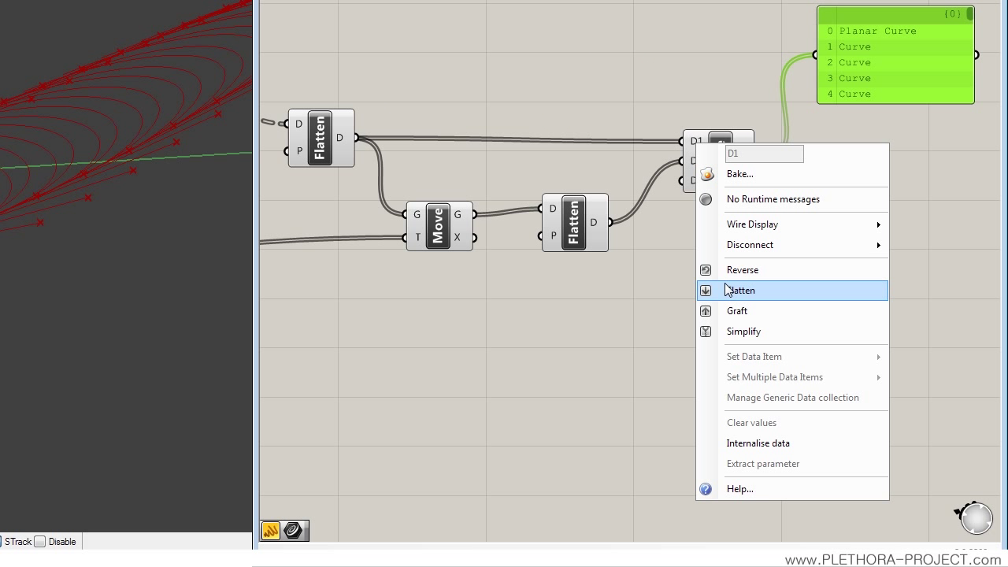
pyautogui.click(740, 310)
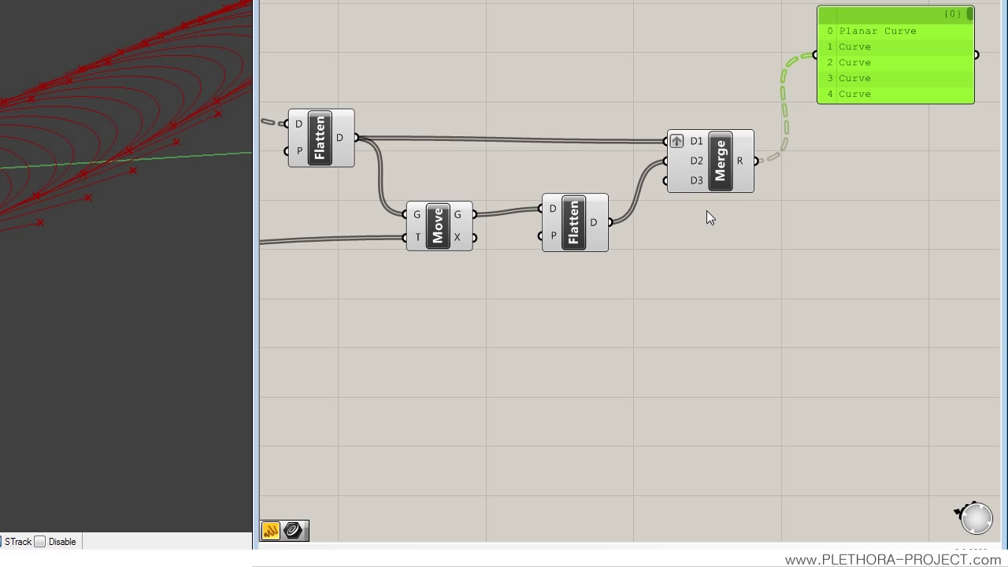
pyautogui.rightClick(698, 162)
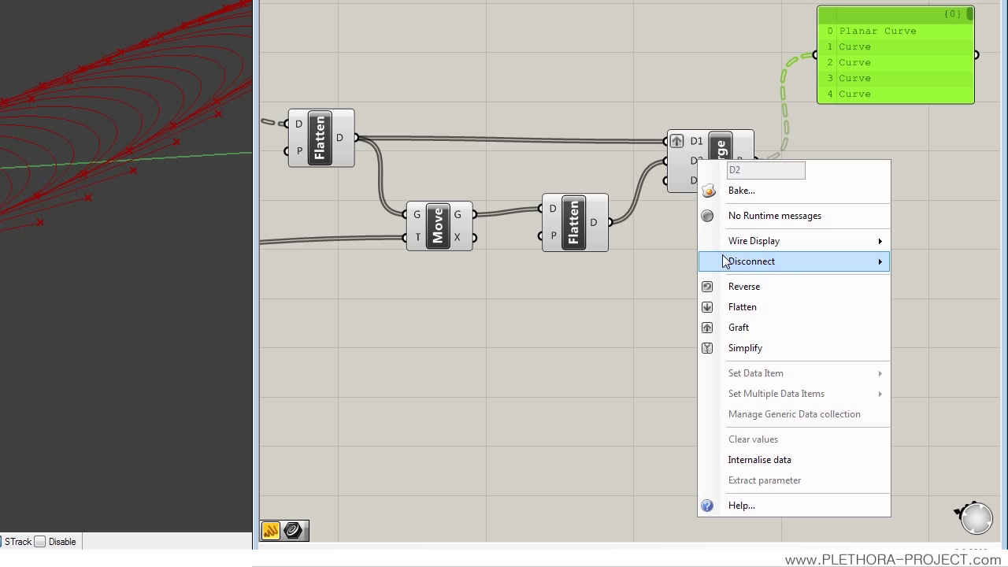
pyautogui.click(741, 326)
pyautogui.moveTo(846, 159); pyautogui.dragTo(671, 171, button='right')
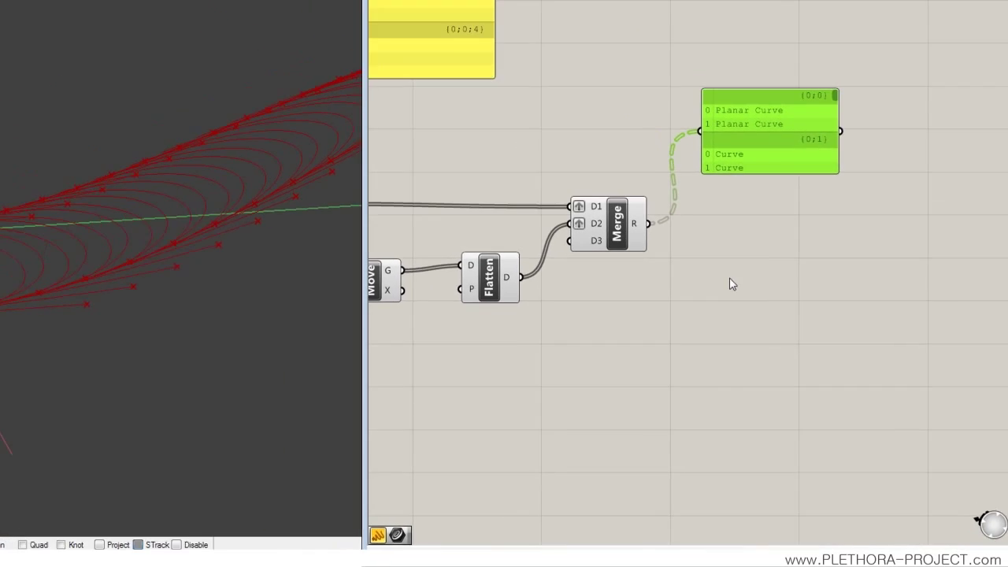
pyautogui.click(722, 223)
# - Add a Loft component below the panel and connect Merge's R output to its C input
pyautogui.doubleClick(837, 327)
pyautogui.write('loft')
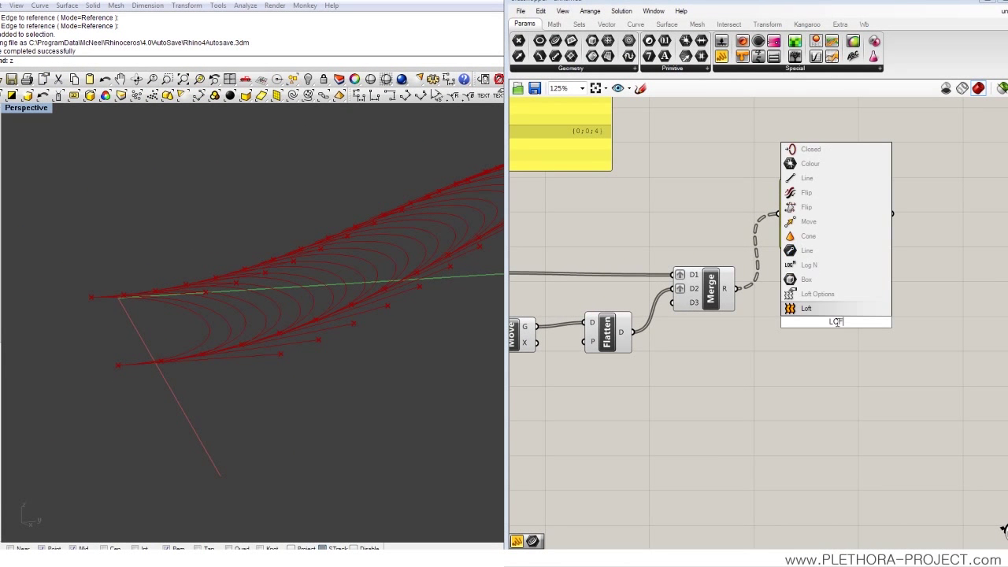
pyautogui.press('Return')
pyautogui.moveTo(837, 325); pyautogui.dragTo(836, 300)
pyautogui.moveTo(738, 288); pyautogui.dragTo(813, 293)
# - Examine the lofted strips in the Perspective viewport and review the component chain from Loft back to the curve-building Merge
pyautogui.moveTo(472, 351); pyautogui.dragTo(411, 328, button='right')
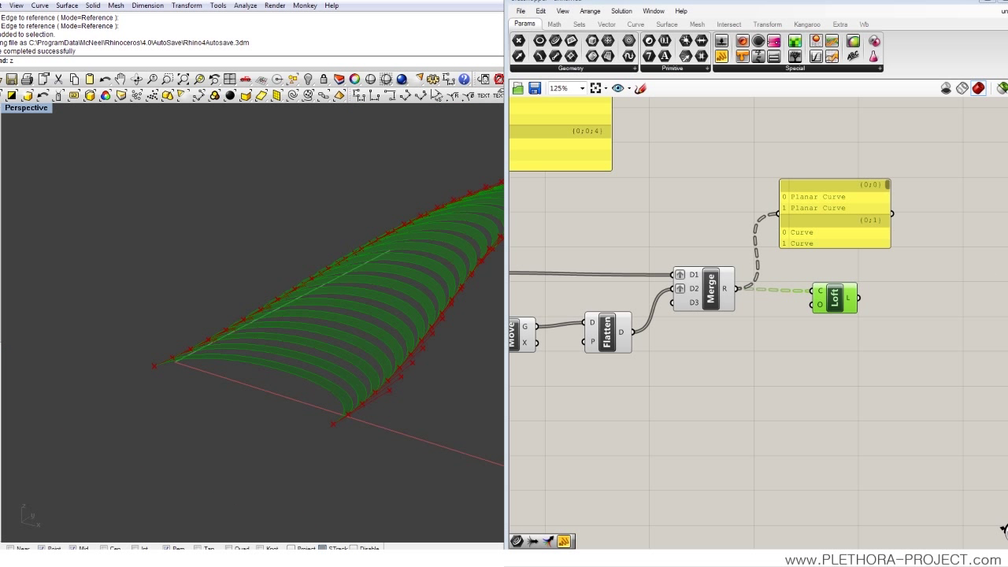
pyautogui.moveTo(753, 312); pyautogui.dragTo(876, 299, button='right')
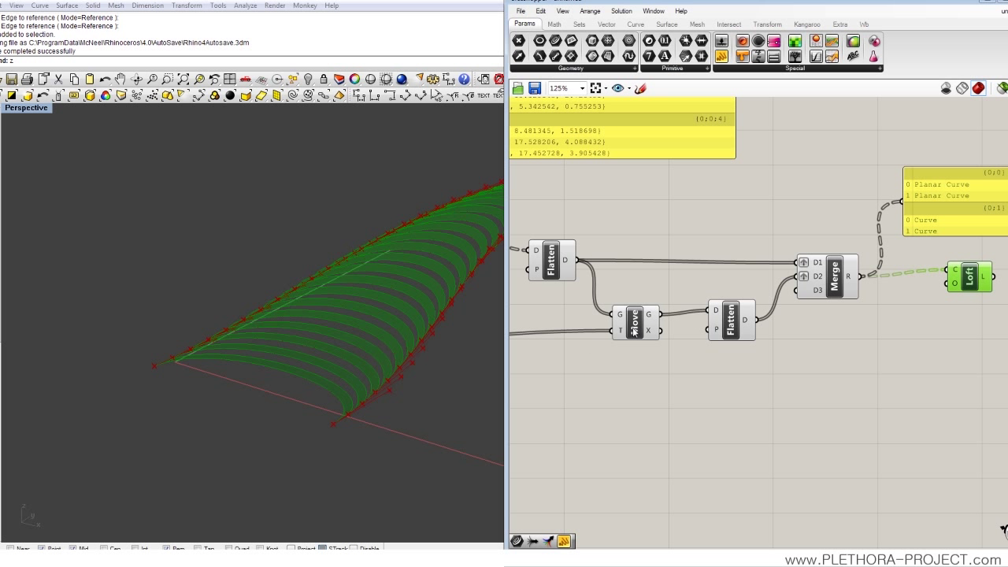
pyautogui.scroll(-4, 675, 324)
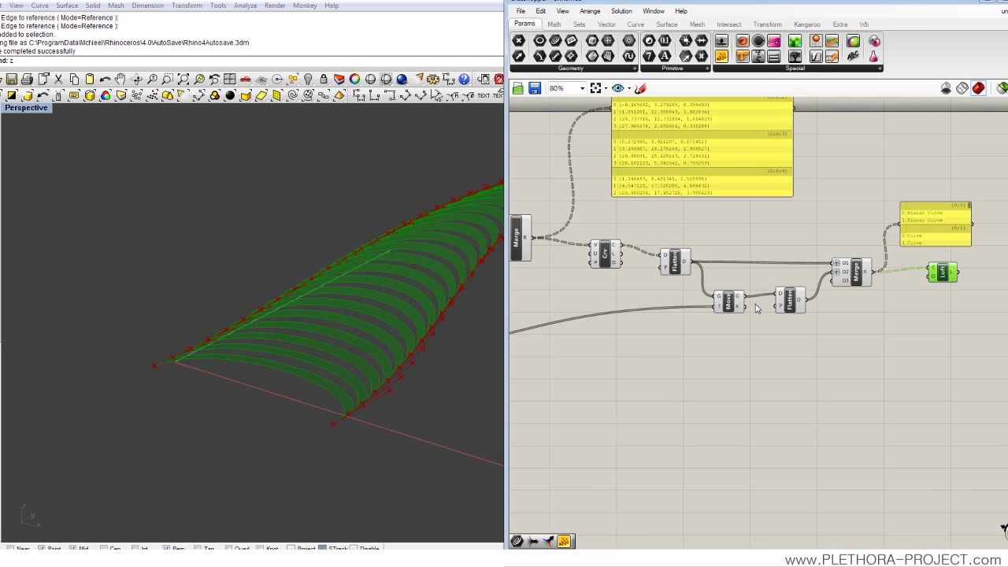
pyautogui.scroll(4, 953, 267)
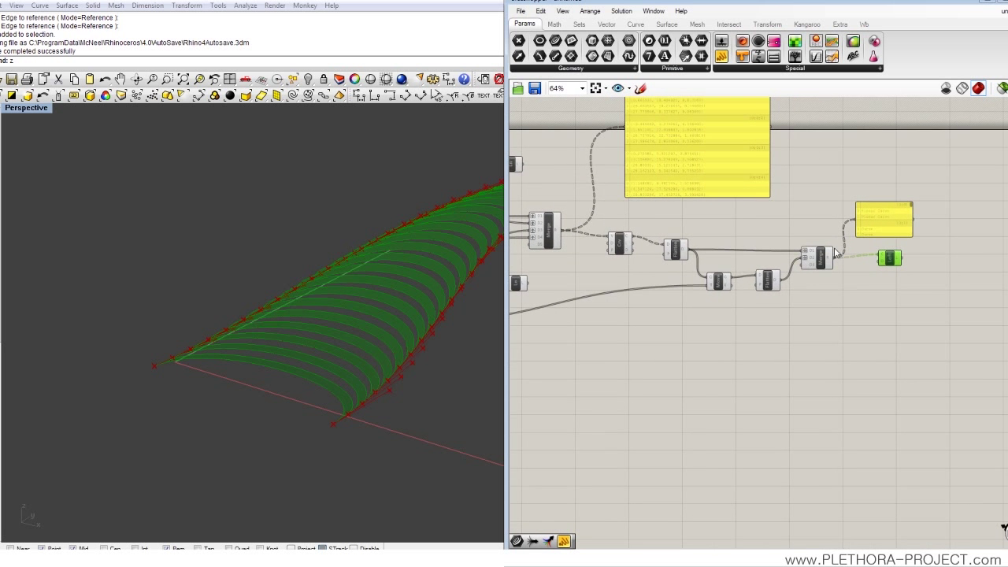
pyautogui.moveTo(966, 285); pyautogui.dragTo(973, 295)
pyautogui.moveTo(395, 336); pyautogui.dragTo(264, 270, button='right')
pyautogui.moveTo(624, 413); pyautogui.dragTo(736, 393, button='right')
pyautogui.moveTo(585, 360); pyautogui.dragTo(772, 362, button='right')
pyautogui.scroll(-3, 752, 353)
pyautogui.moveTo(653, 342); pyautogui.dragTo(708, 331, button='right')
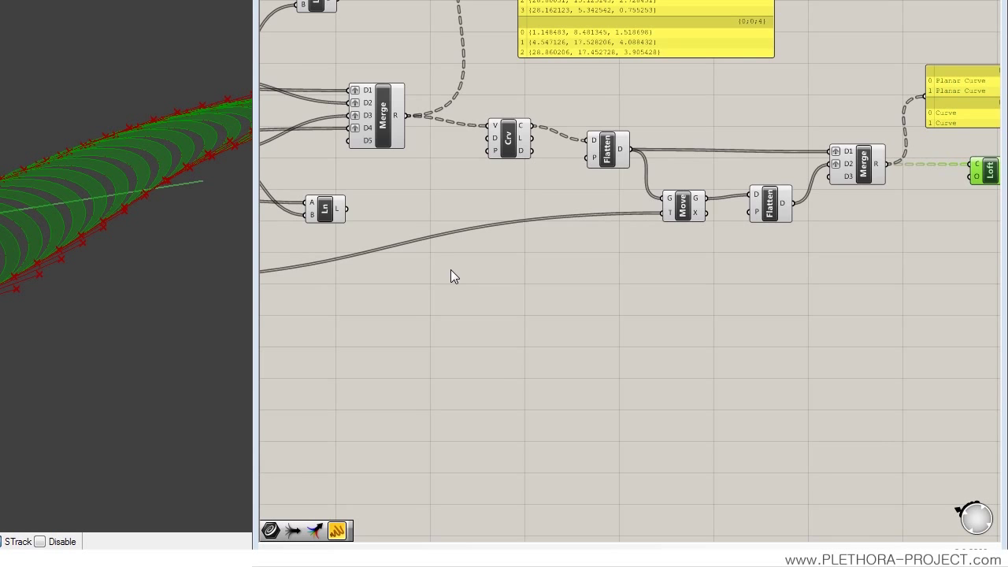
# - Set the division count slider feeding both Divide components to 40
pyautogui.moveTo(450, 269); pyautogui.dragTo(548, 291, button='right')
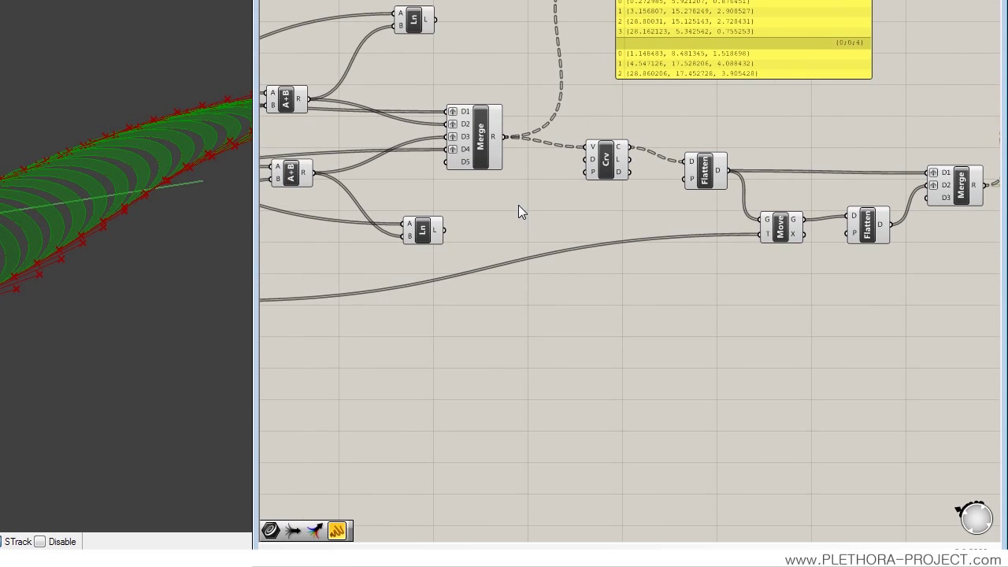
pyautogui.moveTo(494, 147); pyautogui.dragTo(563, 173, button='right')
pyautogui.scroll(1, 432, 251)
pyautogui.moveTo(432, 251); pyautogui.dragTo(630, 249, button='right')
pyautogui.moveTo(435, 267); pyautogui.dragTo(556, 263, button='right')
pyautogui.moveTo(456, 288); pyautogui.dragTo(478, 293, button='right')
pyautogui.moveTo(456, 365); pyautogui.dragTo(465, 367)
pyautogui.moveTo(418, 250); pyautogui.dragTo(615, 285, button='right')
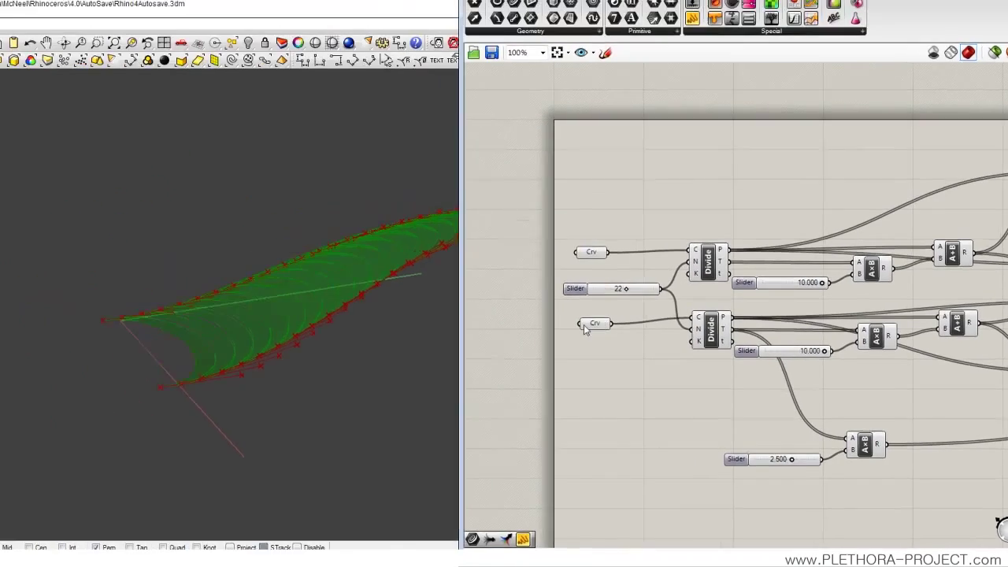
pyautogui.moveTo(63, 229); pyautogui.dragTo(207, 184, button='right')
pyautogui.moveTo(662, 308); pyautogui.dragTo(686, 307)
pyautogui.moveTo(355, 331); pyautogui.dragTo(203, 341, button='right')
# - Set the maximum of the slider feeding the upper A×B component to 30
pyautogui.rightClick(817, 307)
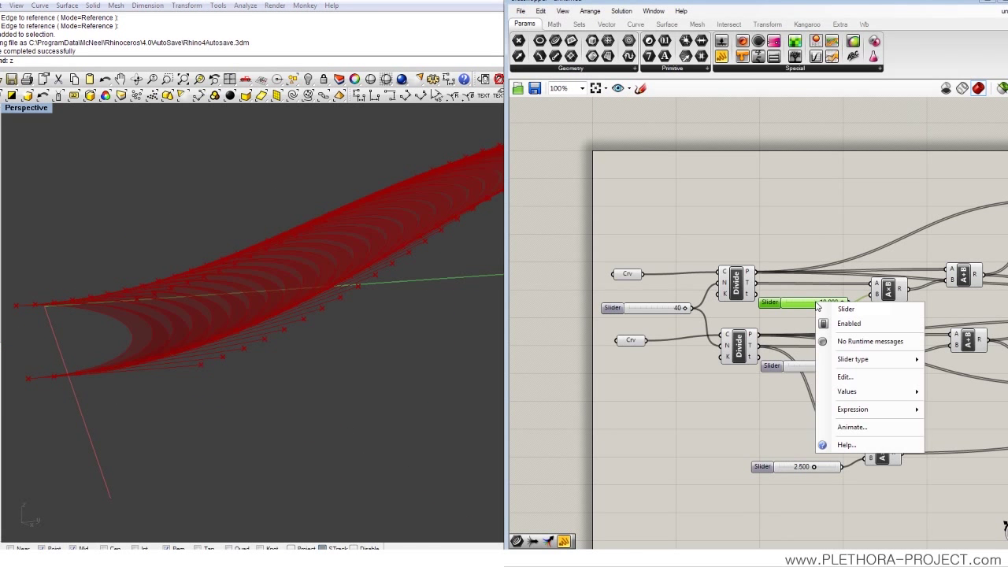
pyautogui.click(844, 378)
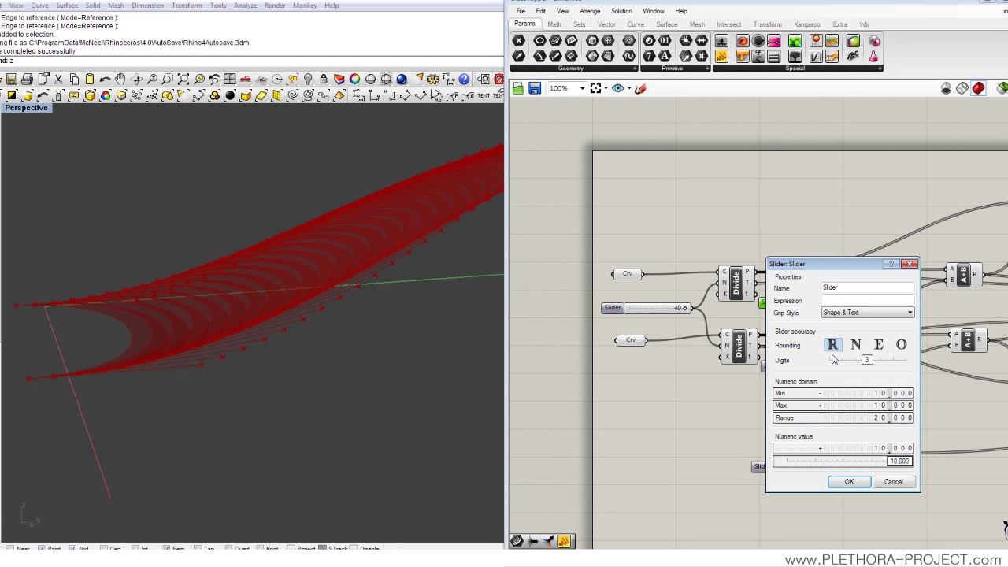
pyautogui.doubleClick(875, 405)
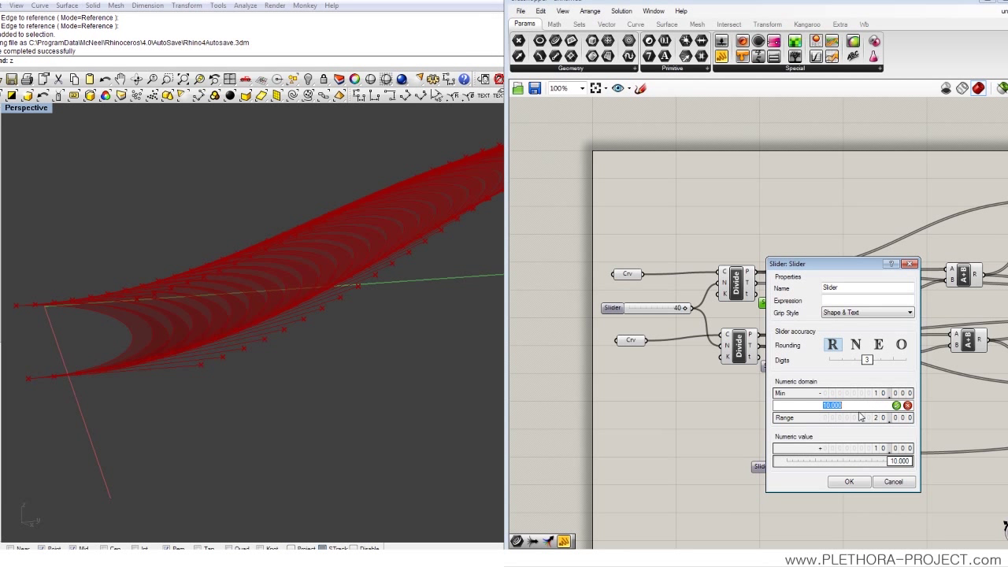
pyautogui.write('2')
pyautogui.write('0')
pyautogui.press('Return')
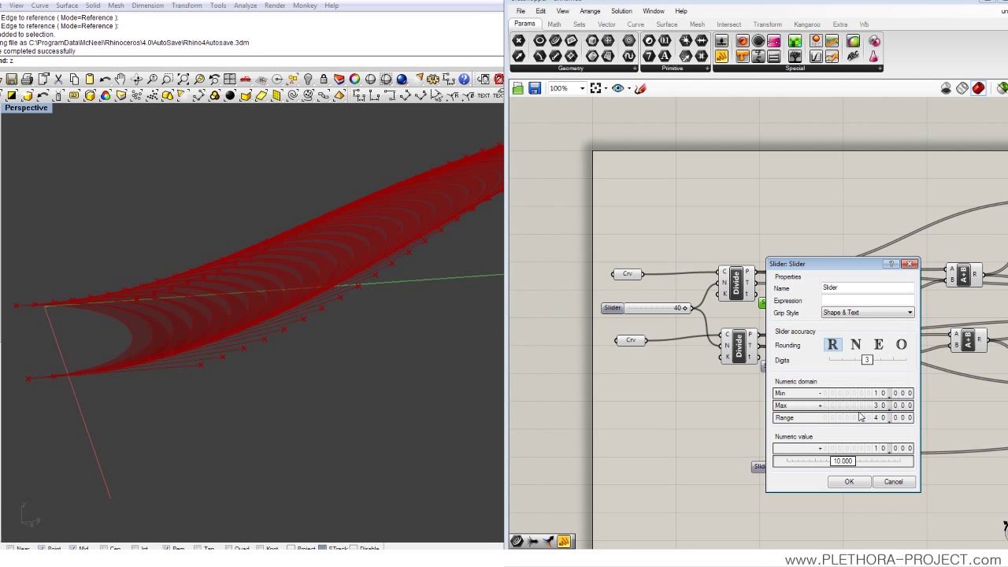
pyautogui.click(851, 479)
# - Set the maximum of the slider feeding the middle A×B component, beside the second Divide, to 30
pyautogui.rightClick(811, 372)
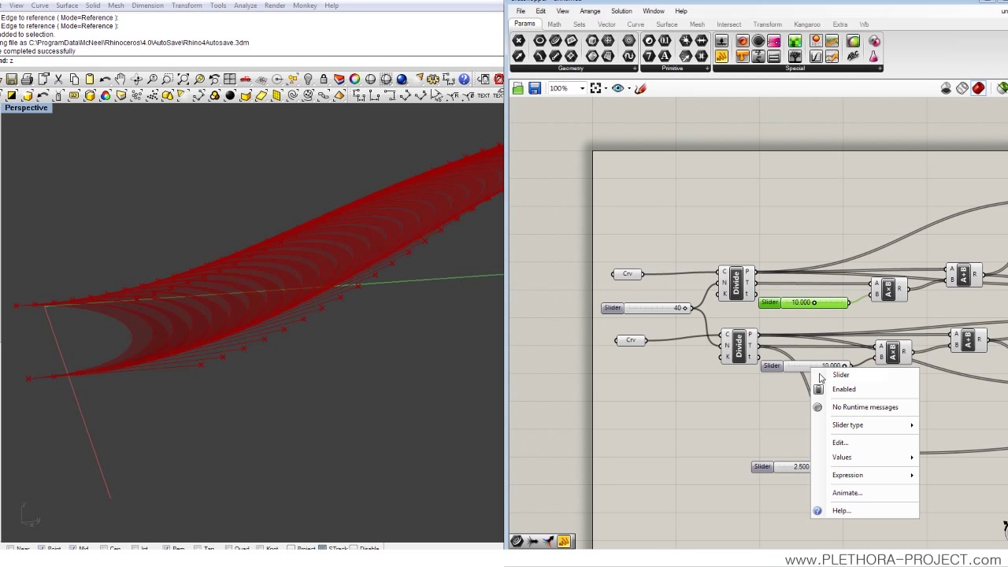
pyautogui.click(823, 445)
pyautogui.click(855, 475)
pyautogui.write('30')
pyautogui.press('Return')
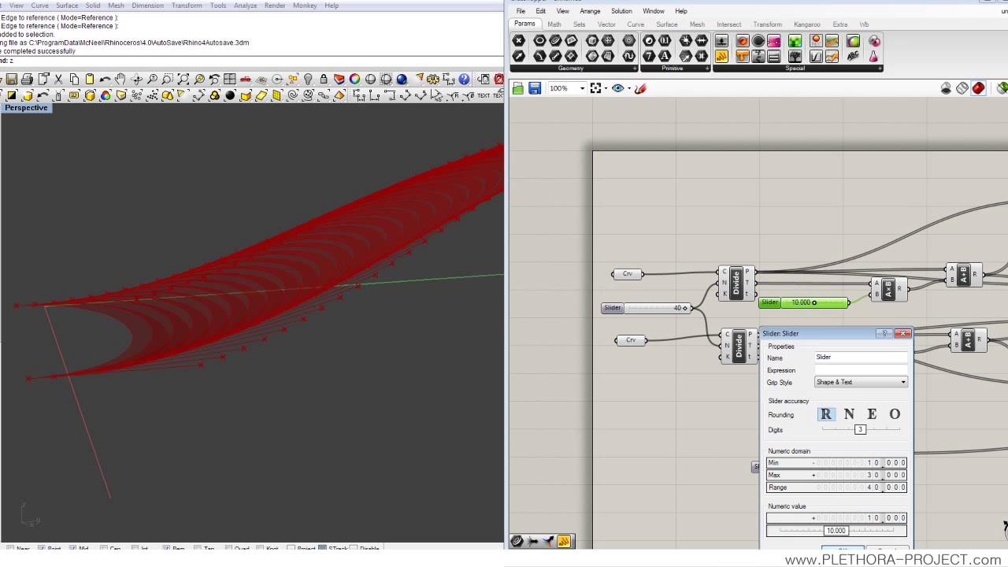
pyautogui.click(868, 546)
# - Set the upper tangent multiplier slider to 18.800 and the one below it to 17.200
pyautogui.moveTo(815, 307); pyautogui.dragTo(829, 307)
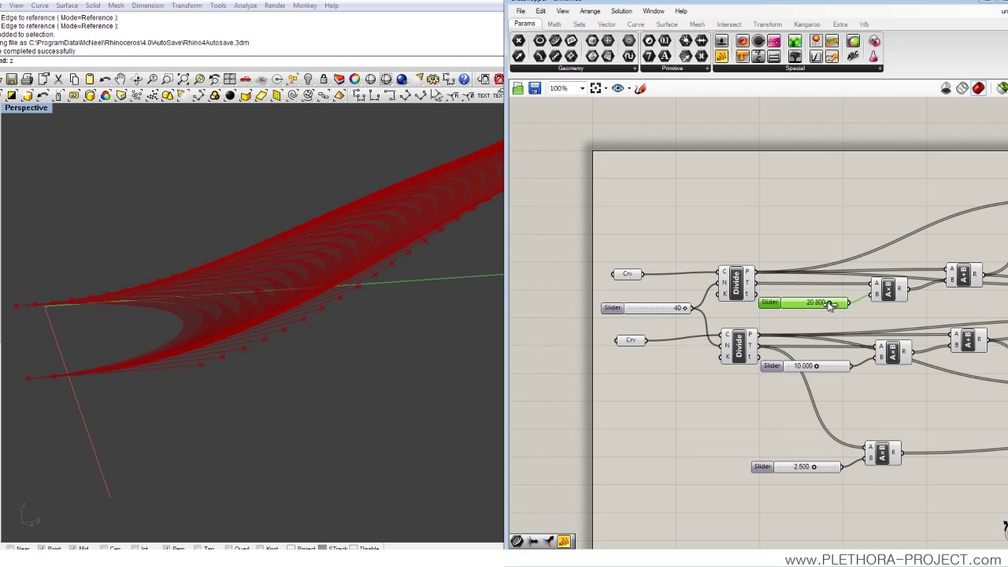
pyautogui.moveTo(819, 370); pyautogui.dragTo(829, 371)
pyautogui.scroll(5, 395, 396)
pyautogui.moveTo(329, 398); pyautogui.dragTo(234, 288, button='right')
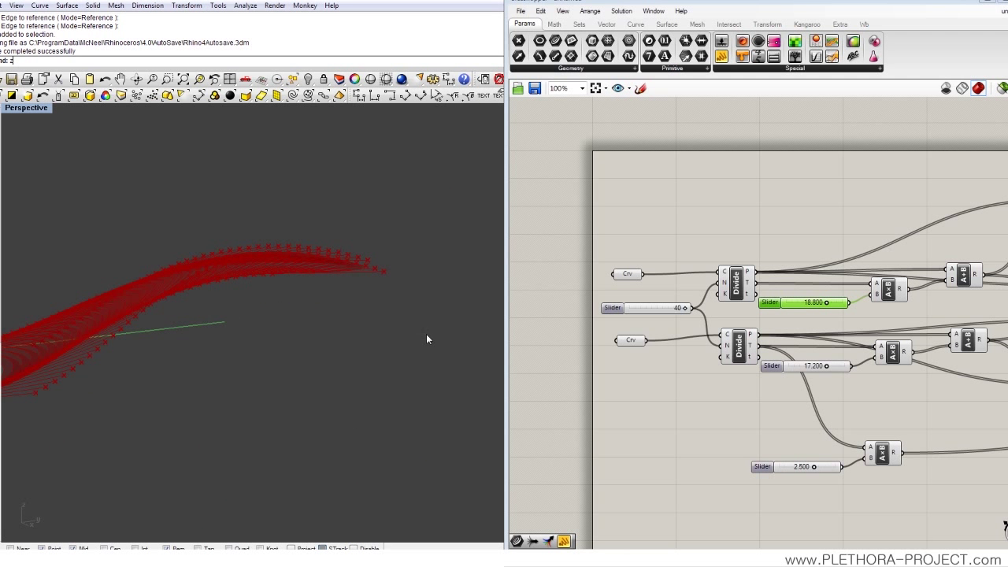
# - Select both source curves in the Perspective viewport and turn on their control points
pyautogui.moveTo(352, 326); pyautogui.dragTo(217, 252)
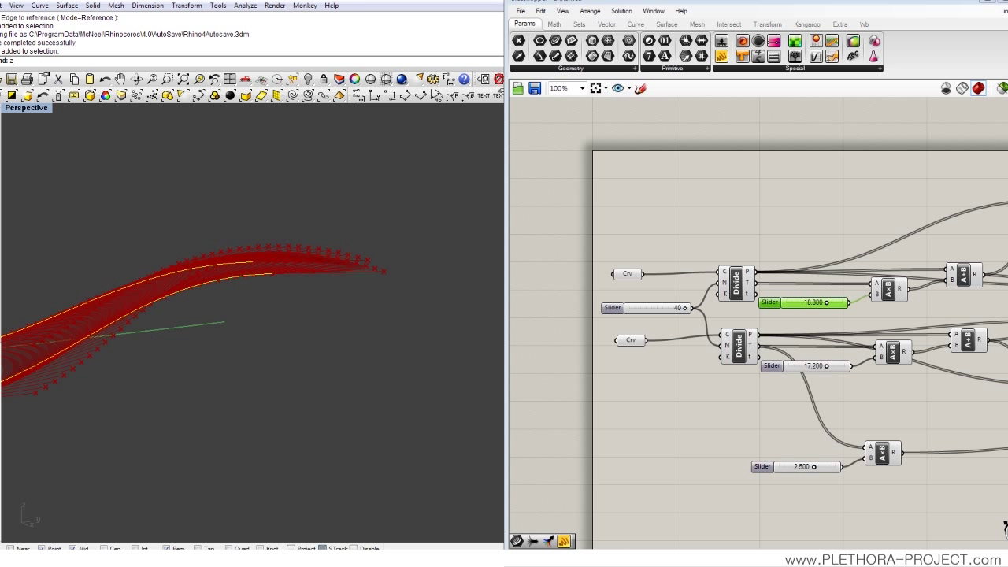
pyautogui.press('F10')
pyautogui.moveTo(40, 286); pyautogui.dragTo(308, 294, button='right')
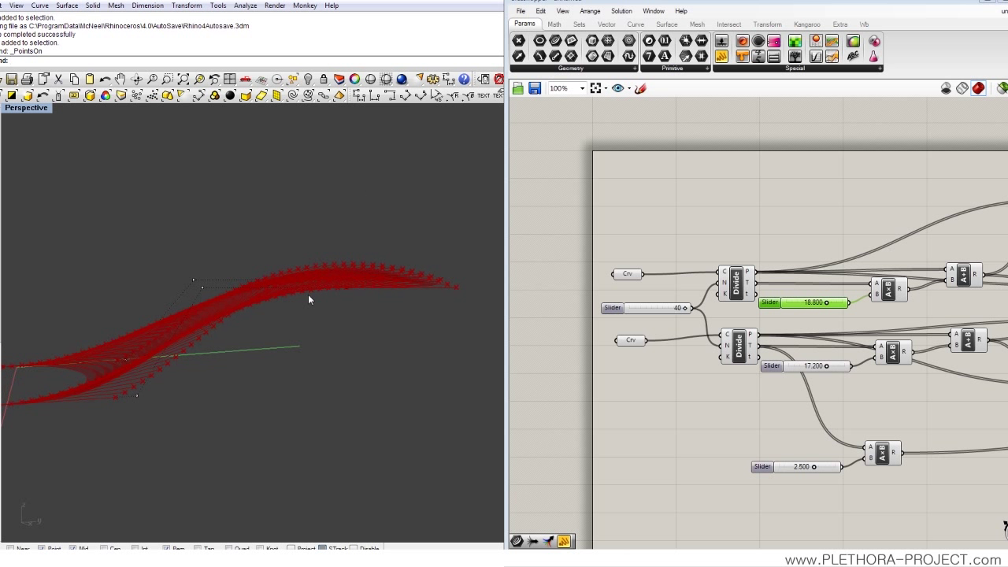
# - Move the two end control points at the far end of the source curves straight down using the Vertical option
pyautogui.moveTo(389, 320); pyautogui.dragTo(387, 321)
pyautogui.write('m')
pyautogui.press('Return')
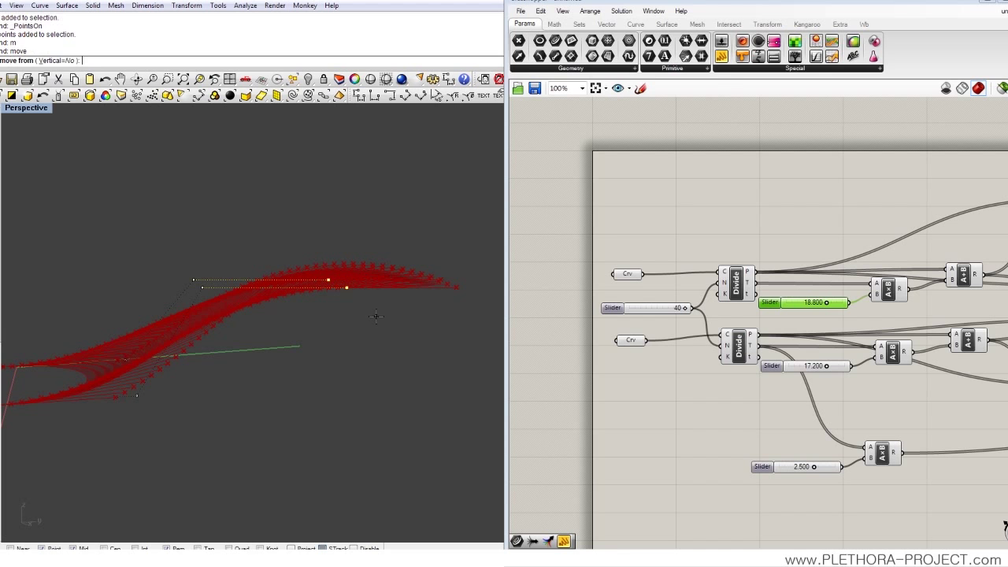
pyautogui.write('V')
pyautogui.press('Return')
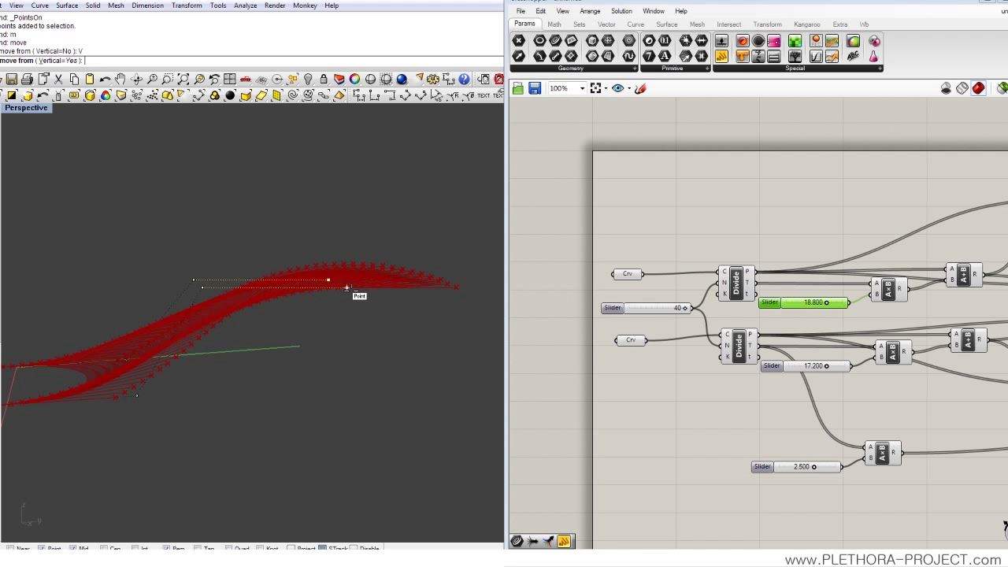
pyautogui.click(347, 288)
pyautogui.click(347, 344)
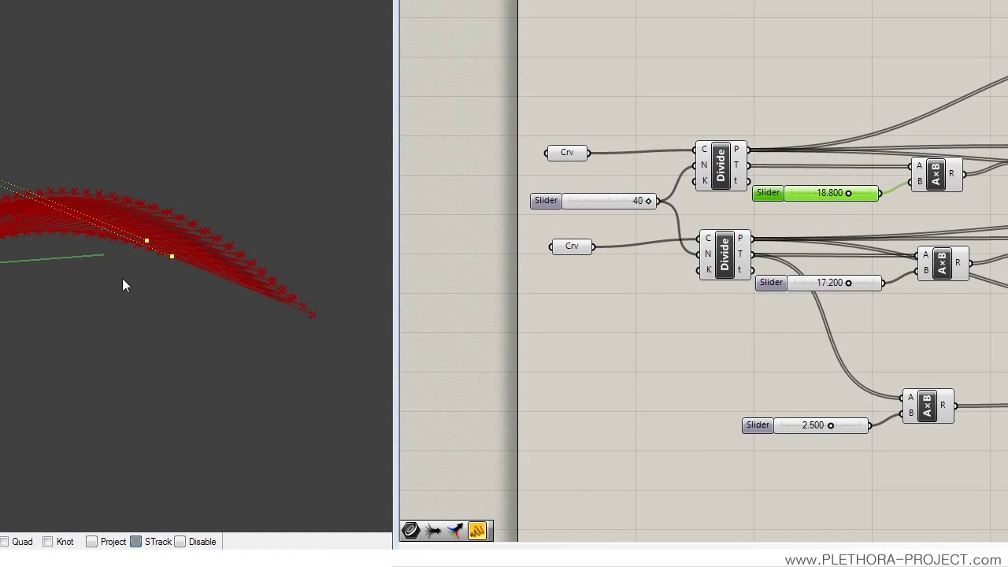
# - Examine the reshaped lofted strips in the Perspective viewport from several angles and distances
pyautogui.moveTo(123, 279); pyautogui.dragTo(213, 230, button='right')
pyautogui.scroll(4, 213, 231)
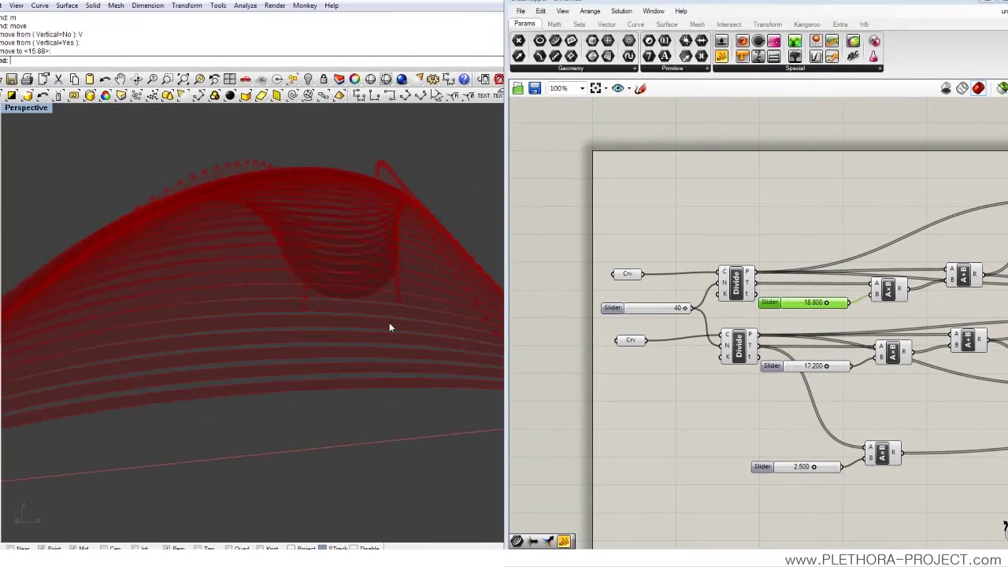
pyautogui.moveTo(389, 327)
pyautogui.mouseDown(button='right')
pyautogui.moveTo(202, 331)
pyautogui.moveTo(283, 387)
pyautogui.moveTo(391, 341)
pyautogui.moveTo(363, 310)
pyautogui.moveTo(349, 335)
pyautogui.moveTo(415, 344)
pyautogui.moveTo(374, 364)
pyautogui.moveTo(405, 326)
pyautogui.moveTo(396, 400)
pyautogui.moveTo(373, 379)
pyautogui.mouseUp(button='right')
pyautogui.moveTo(374, 320)
pyautogui.mouseDown(button='right')
pyautogui.moveTo(378, 407)
pyautogui.moveTo(362, 290)
pyautogui.moveTo(383, 275)
pyautogui.moveTo(378, 317)
pyautogui.moveTo(455, 292)
pyautogui.moveTo(315, 356)
pyautogui.moveTo(331, 346)
pyautogui.moveTo(373, 380)
pyautogui.moveTo(371, 365)
pyautogui.moveTo(299, 360)
pyautogui.moveTo(335, 367)
pyautogui.mouseUp(button='right')
pyautogui.moveTo(242, 345)
pyautogui.mouseDown(button='right')
pyautogui.moveTo(375, 375)
pyautogui.moveTo(295, 376)
pyautogui.moveTo(334, 389)
pyautogui.moveTo(270, 422)
pyautogui.moveTo(344, 355)
pyautogui.moveTo(310, 284)
pyautogui.moveTo(428, 345)
pyautogui.moveTo(313, 338)
pyautogui.moveTo(389, 354)
pyautogui.moveTo(229, 353)
pyautogui.moveTo(222, 371)
pyautogui.mouseUp(button='right')
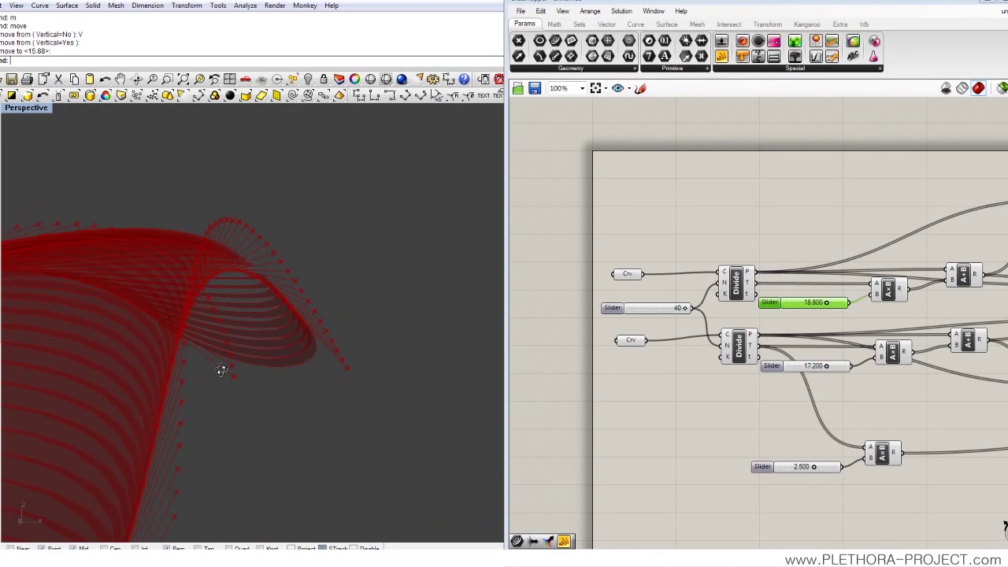
pyautogui.moveTo(207, 312); pyautogui.dragTo(276, 337, button='right')
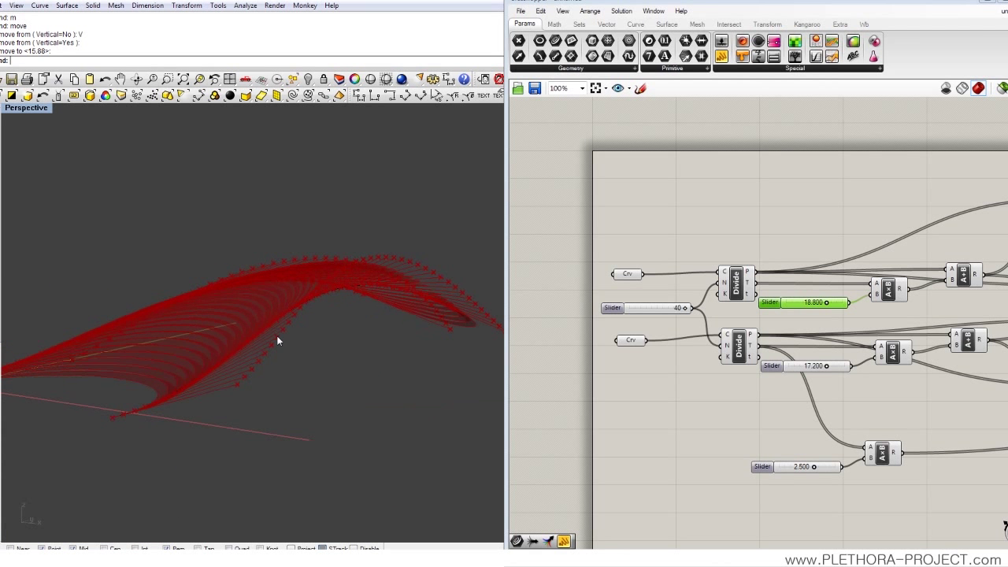
pyautogui.moveTo(382, 341)
pyautogui.mouseDown(button='right')
pyautogui.moveTo(328, 308)
pyautogui.moveTo(420, 315)
pyautogui.moveTo(344, 353)
pyautogui.moveTo(407, 266)
pyautogui.moveTo(265, 367)
pyautogui.moveTo(310, 396)
pyautogui.moveTo(297, 367)
pyautogui.moveTo(376, 356)
pyautogui.moveTo(360, 327)
pyautogui.moveTo(392, 331)
pyautogui.mouseUp(button='right')
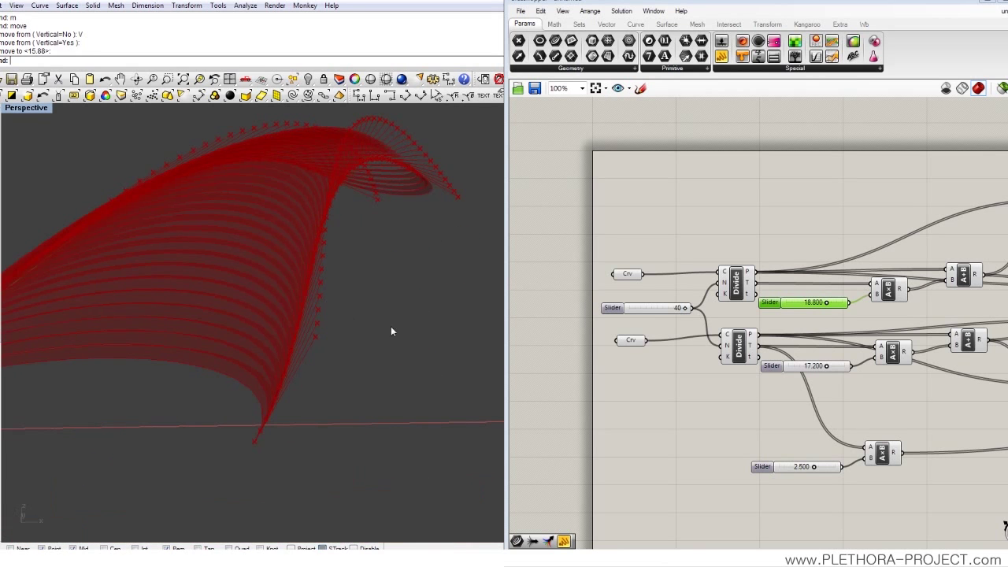
# - Review the Grasshopper definition from the Divide components through Merge, curve, Move and Flatten to Loft, and back to the vector components
pyautogui.moveTo(767, 364); pyautogui.dragTo(733, 354, button='right')
pyautogui.scroll(-3, 732, 351)
pyautogui.moveTo(950, 434); pyautogui.dragTo(823, 359, button='right')
pyautogui.click(895, 396)
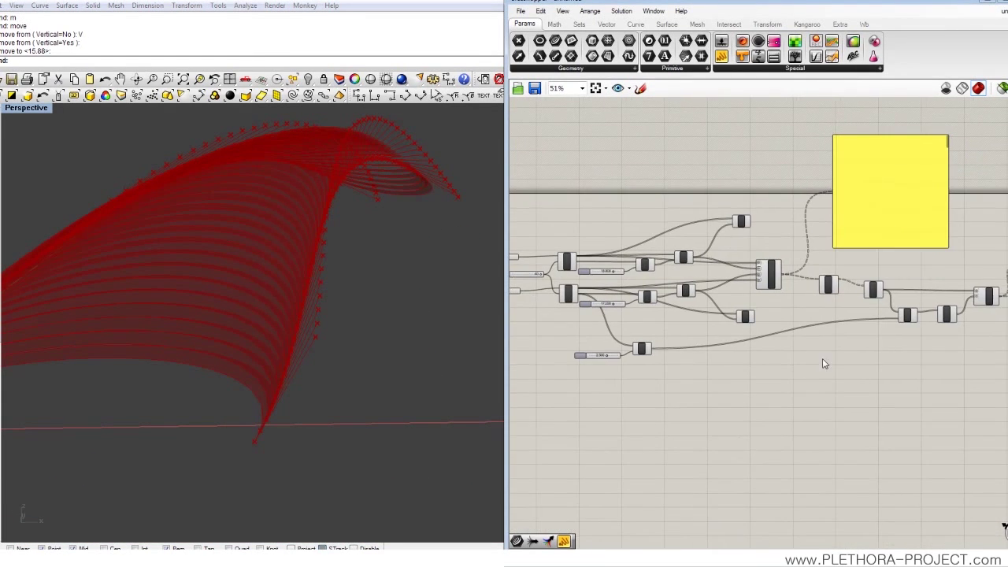
pyautogui.scroll(3, 889, 313)
pyautogui.scroll(-3, 888, 313)
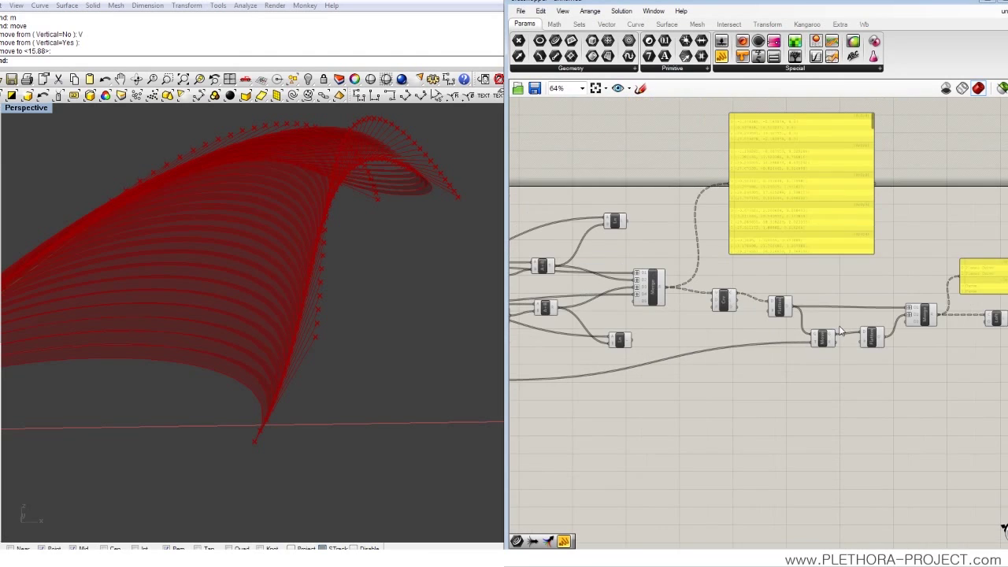
pyautogui.scroll(1, 888, 307)
pyautogui.scroll(2, 888, 307)
pyautogui.moveTo(698, 313); pyautogui.dragTo(790, 304, button='right')
pyautogui.scroll(-3, 790, 304)
pyautogui.moveTo(678, 298); pyautogui.dragTo(740, 299, button='right')
pyautogui.scroll(2, 585, 270)
pyautogui.scroll(-1, 606, 318)
pyautogui.scroll(-2, 607, 322)
pyautogui.moveTo(591, 327); pyautogui.dragTo(781, 344, button='right')
pyautogui.scroll(2, 784, 370)
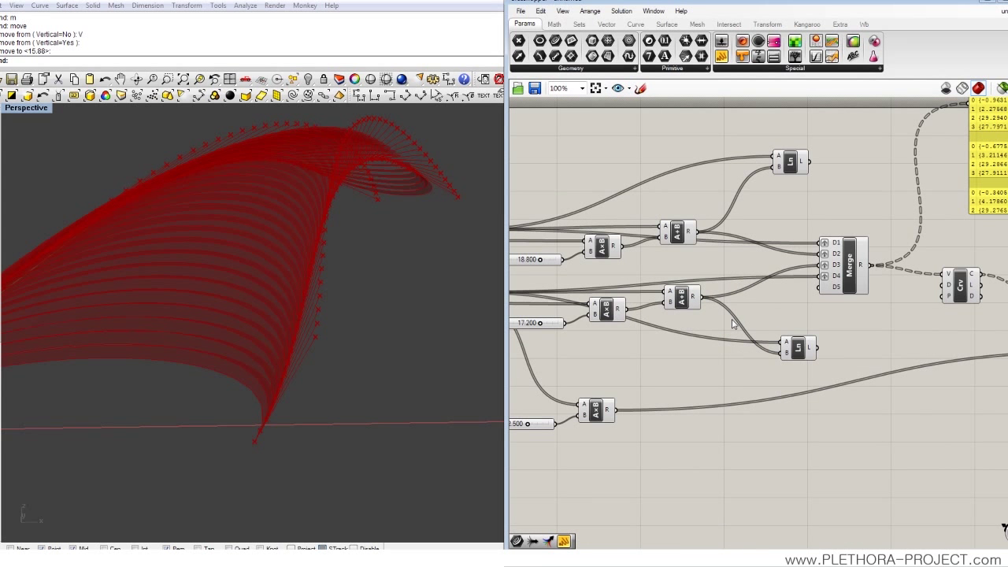
pyautogui.moveTo(731, 331); pyautogui.dragTo(756, 329, button='right')
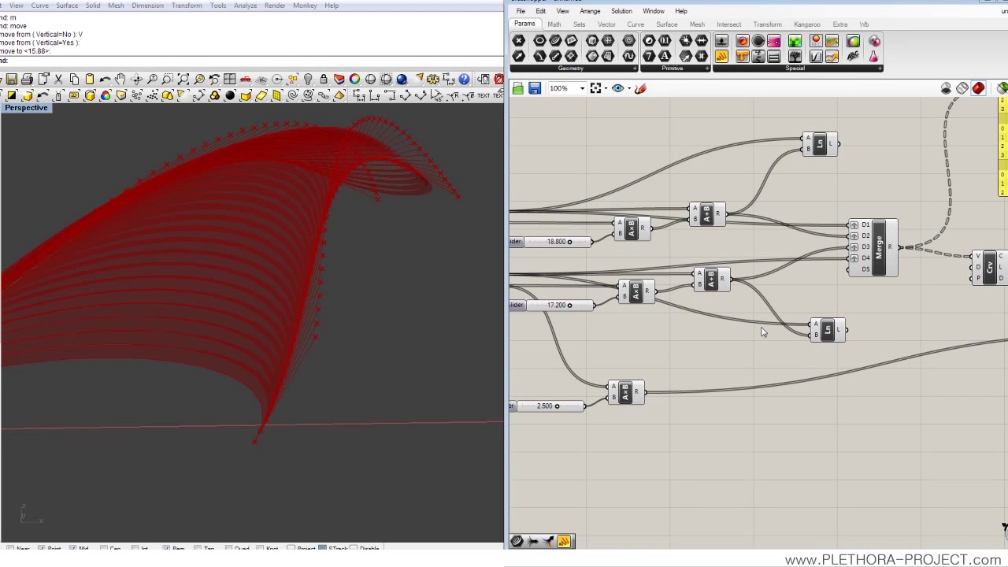